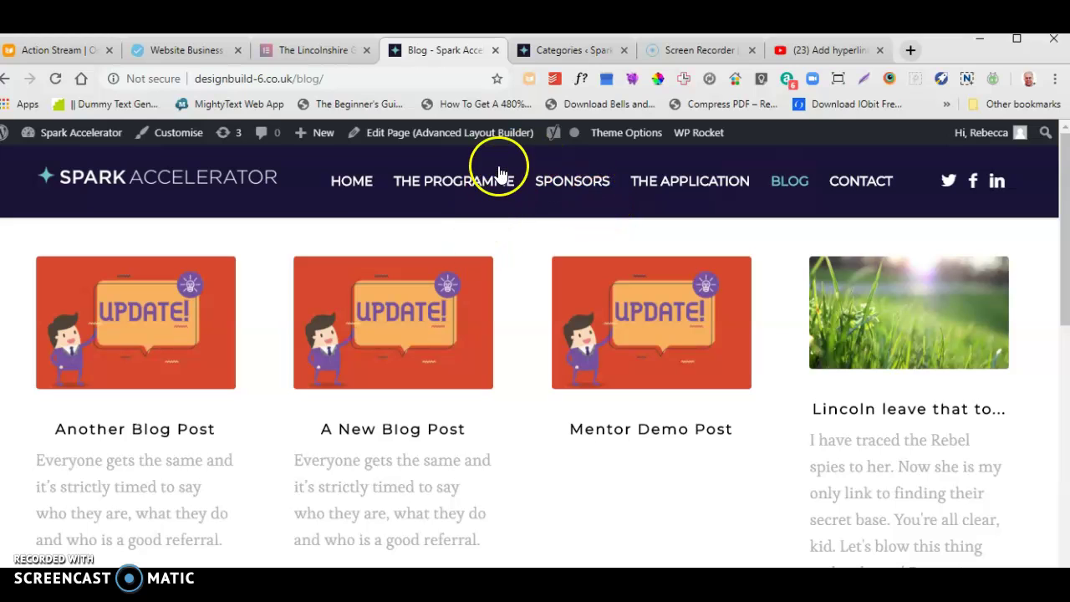
# Switch to the site's Categories admin page and add a new post category named Mentor
pyautogui.click(559, 50)
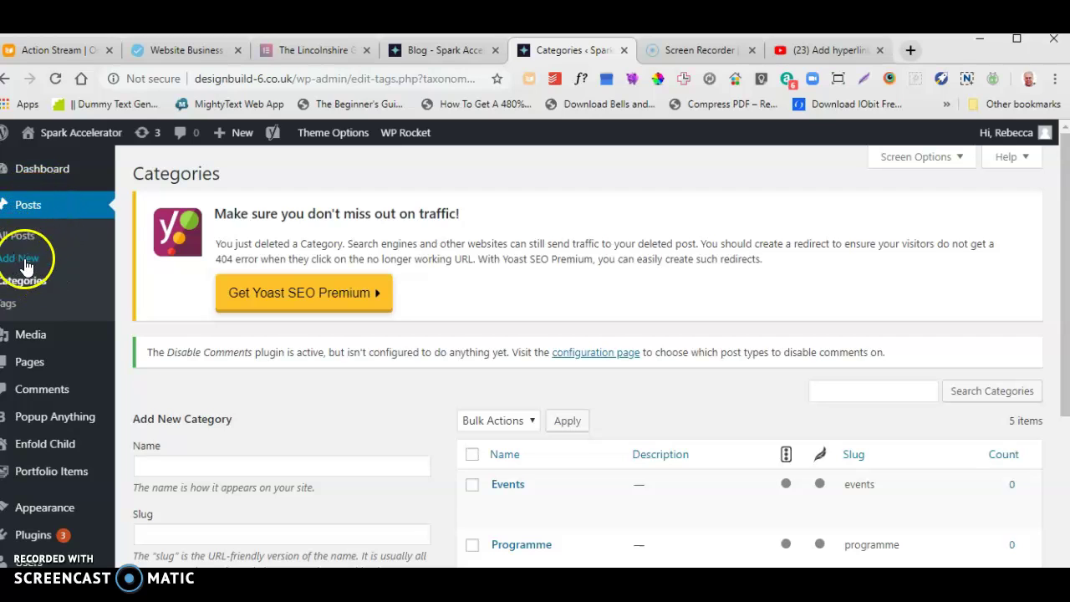
pyautogui.moveTo(34, 359)
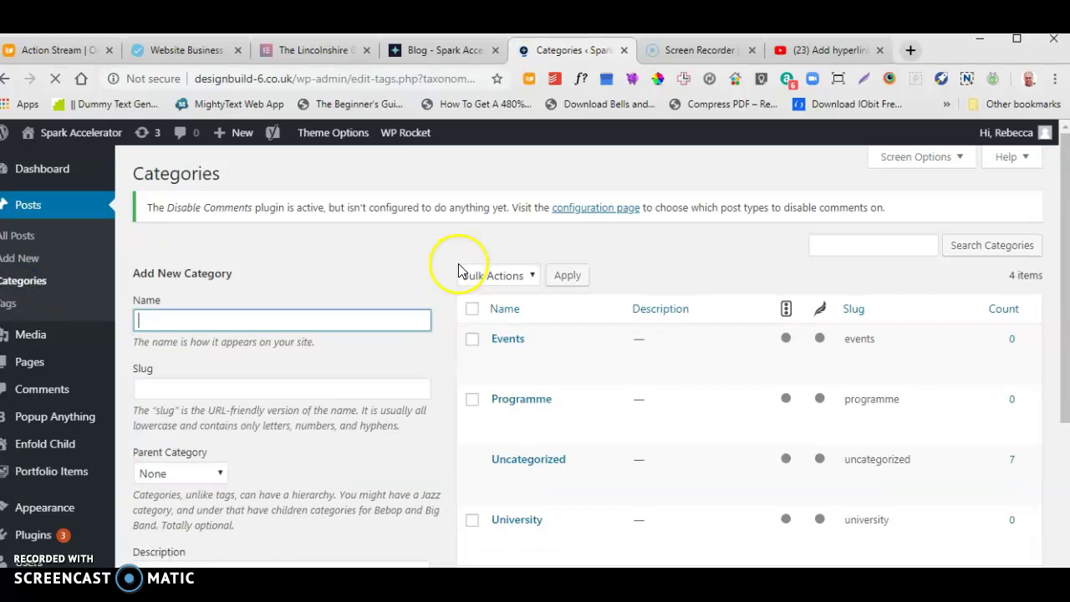
pyautogui.scroll(-1, 469, 278)
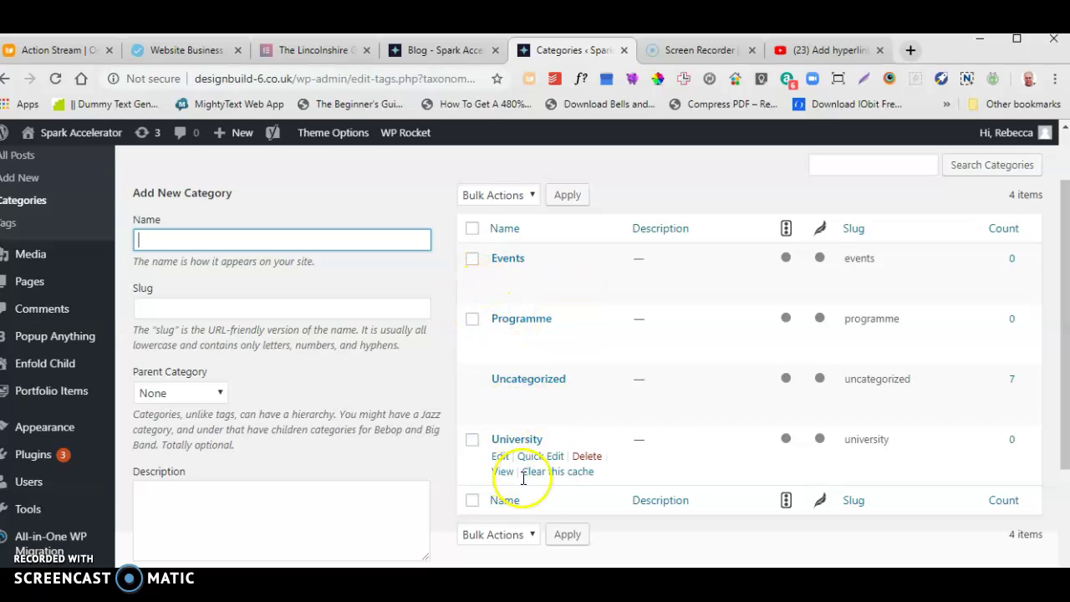
pyautogui.scroll(1, 502, 418)
pyautogui.click(166, 321)
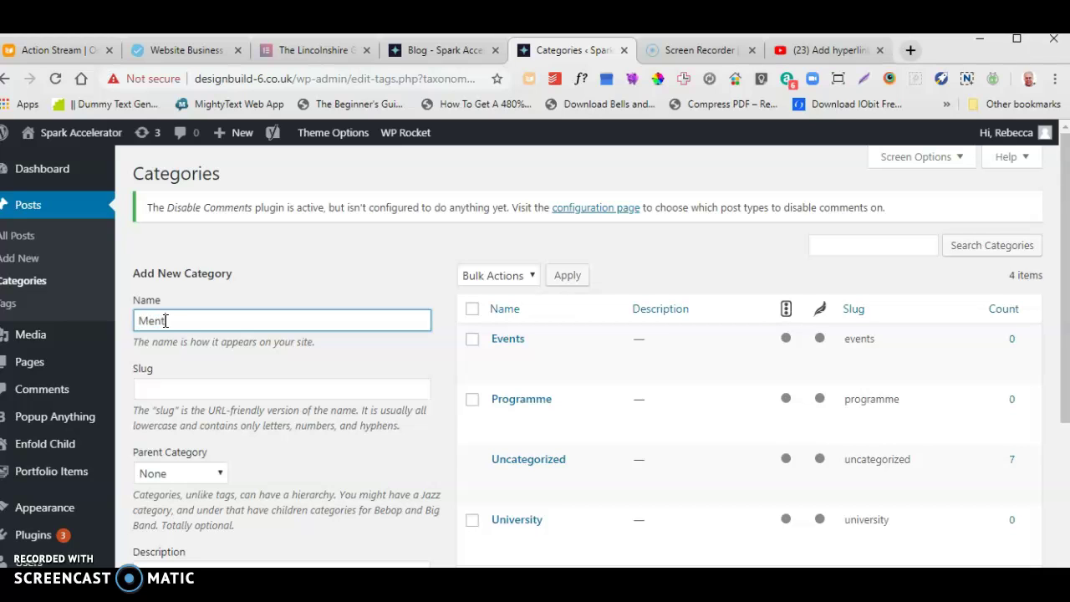
pyautogui.scroll(-1, 167, 323)
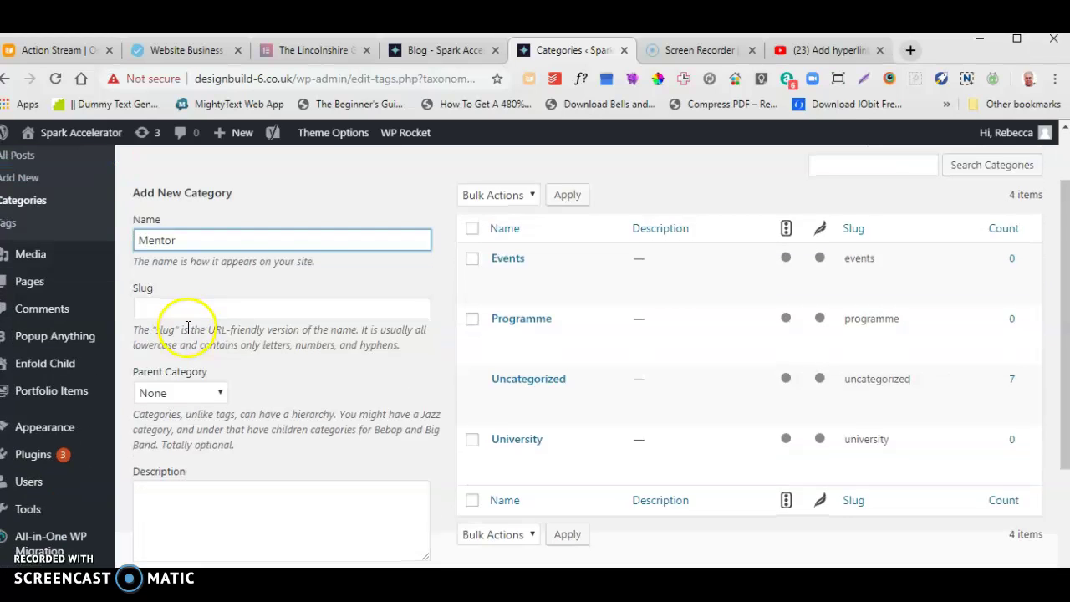
pyautogui.scroll(-1, 187, 327)
pyautogui.scroll(-1, 210, 335)
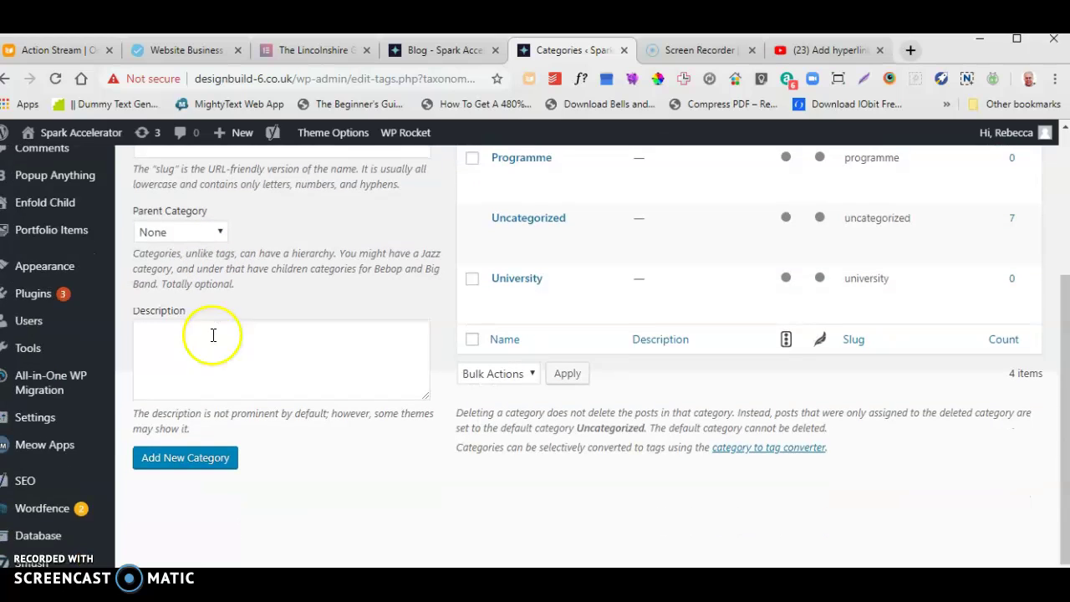
pyautogui.click(180, 459)
pyautogui.click(188, 452)
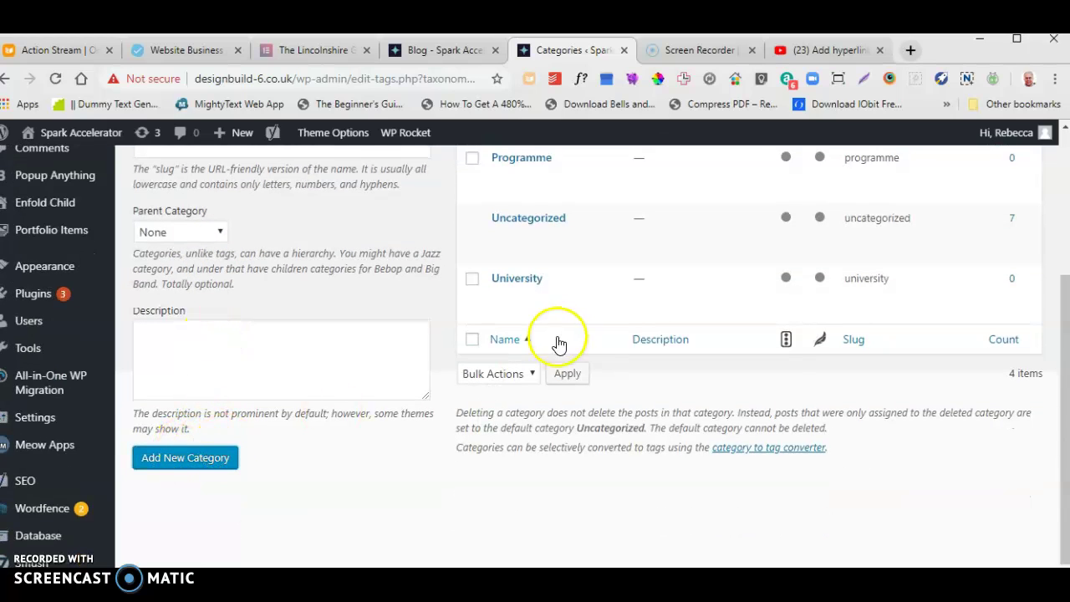
pyautogui.scroll(2, 557, 341)
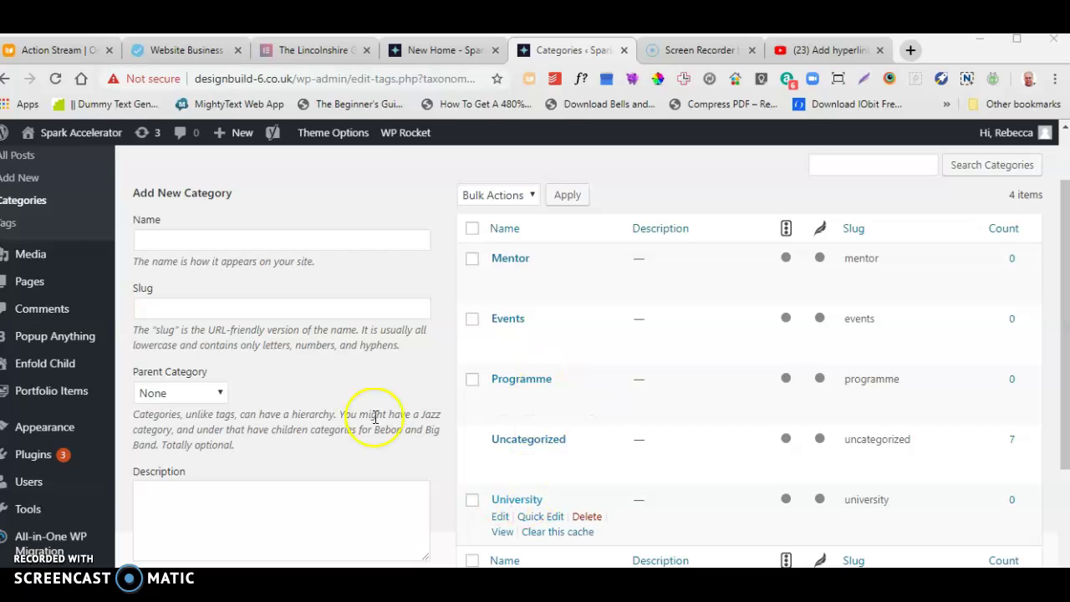
# Start a new post and switch it to the Advanced Layout Editor
pyautogui.scroll(1, 25, 259)
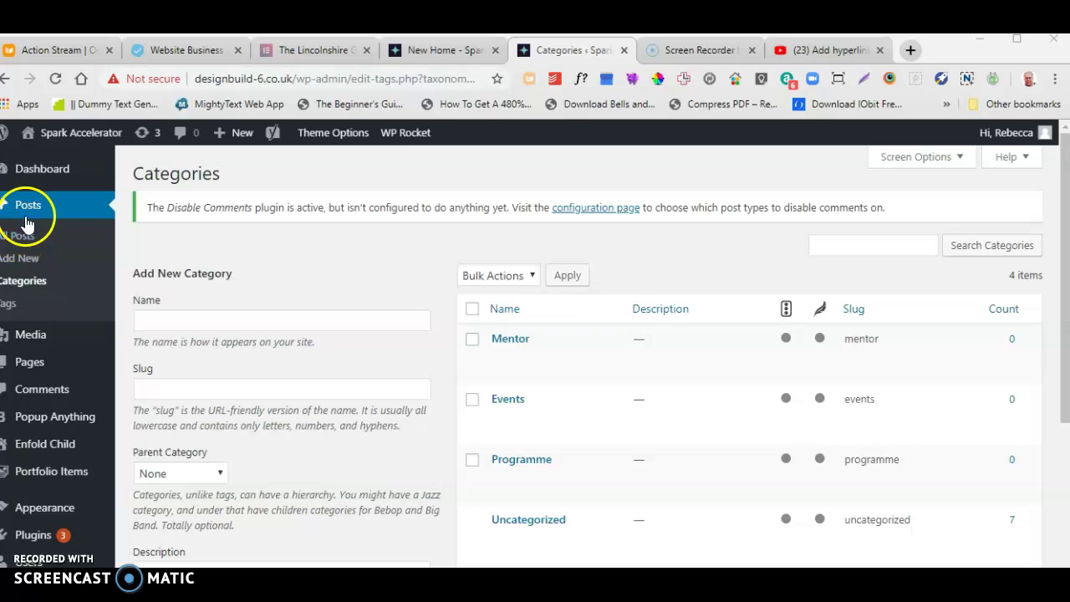
pyautogui.click(25, 261)
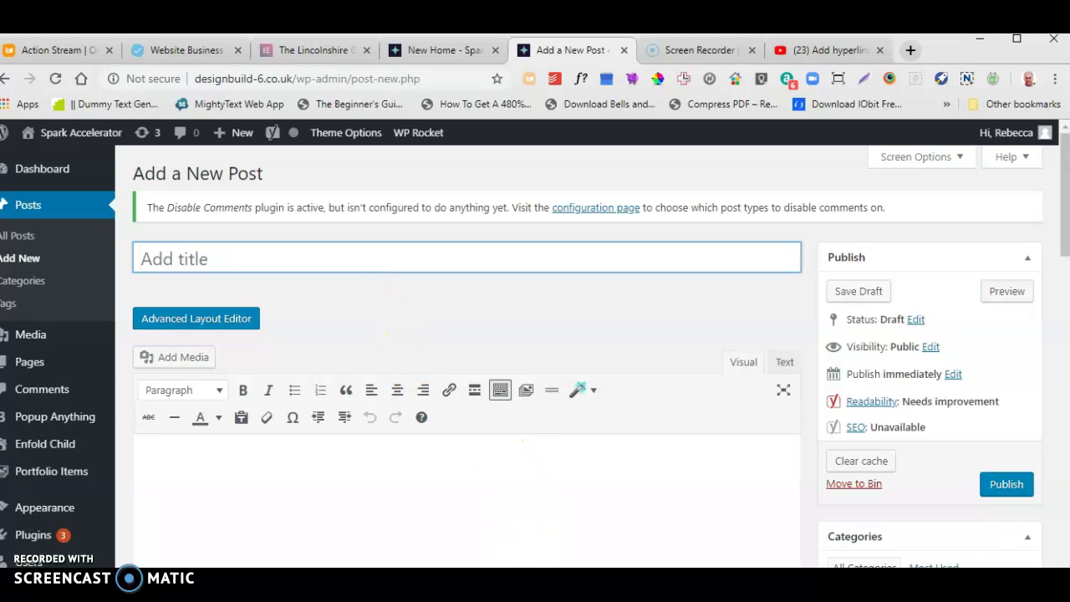
pyautogui.click(205, 321)
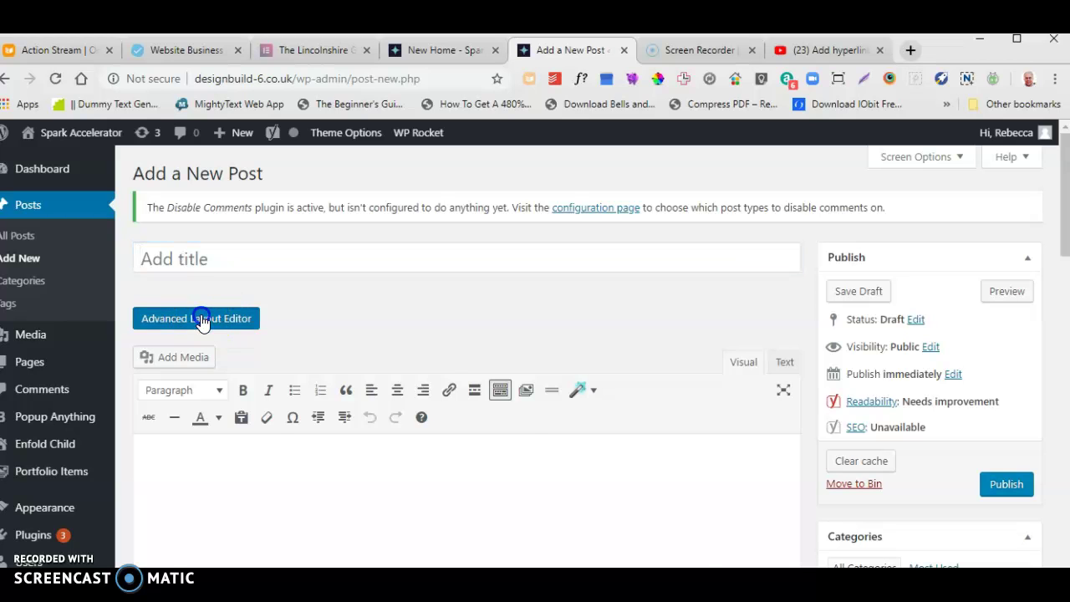
pyautogui.scroll(-3, 399, 377)
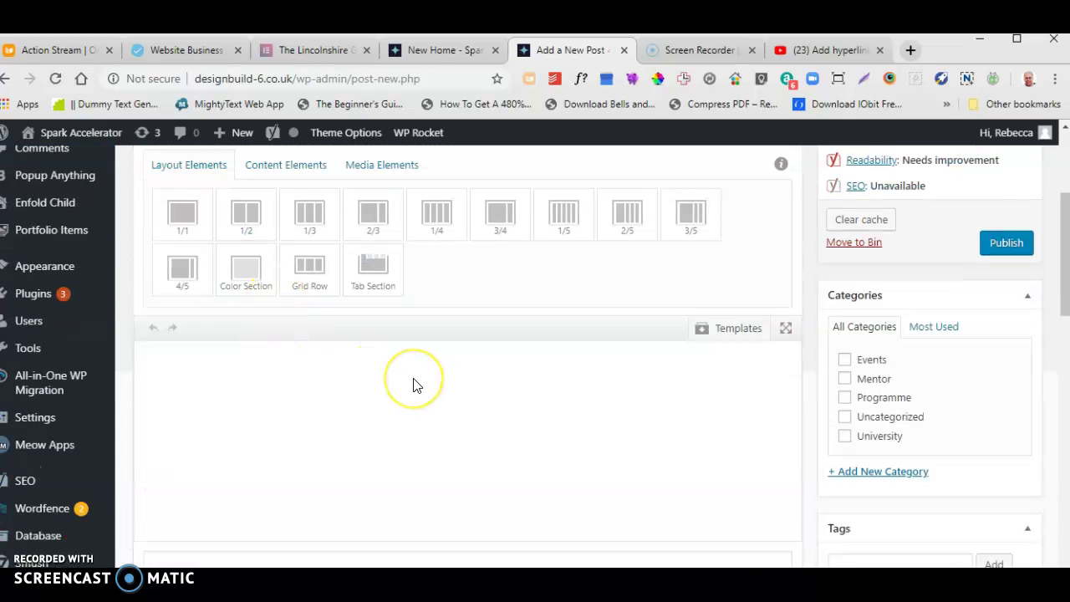
pyautogui.scroll(-2, 441, 371)
pyautogui.scroll(3, 444, 372)
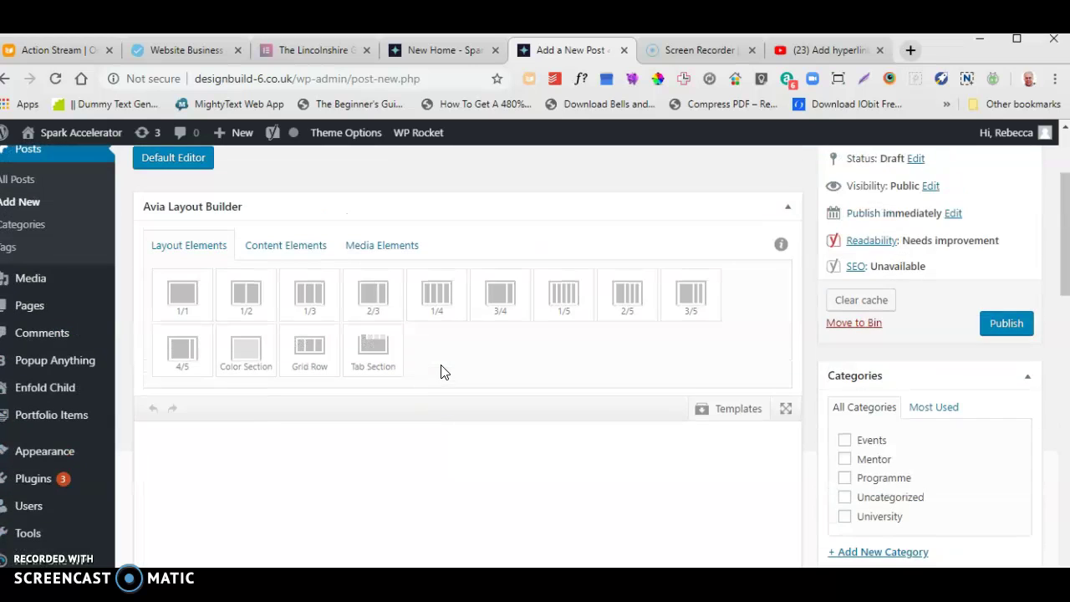
pyautogui.scroll(2, 358, 330)
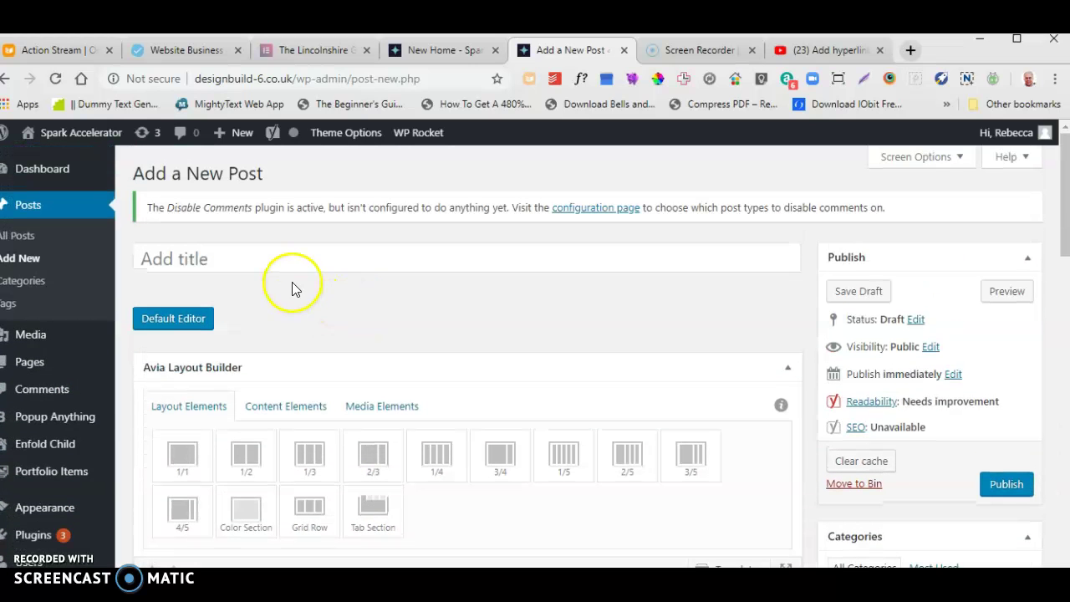
# Title the post "A Dummy Title" and publish it
pyautogui.click(235, 259)
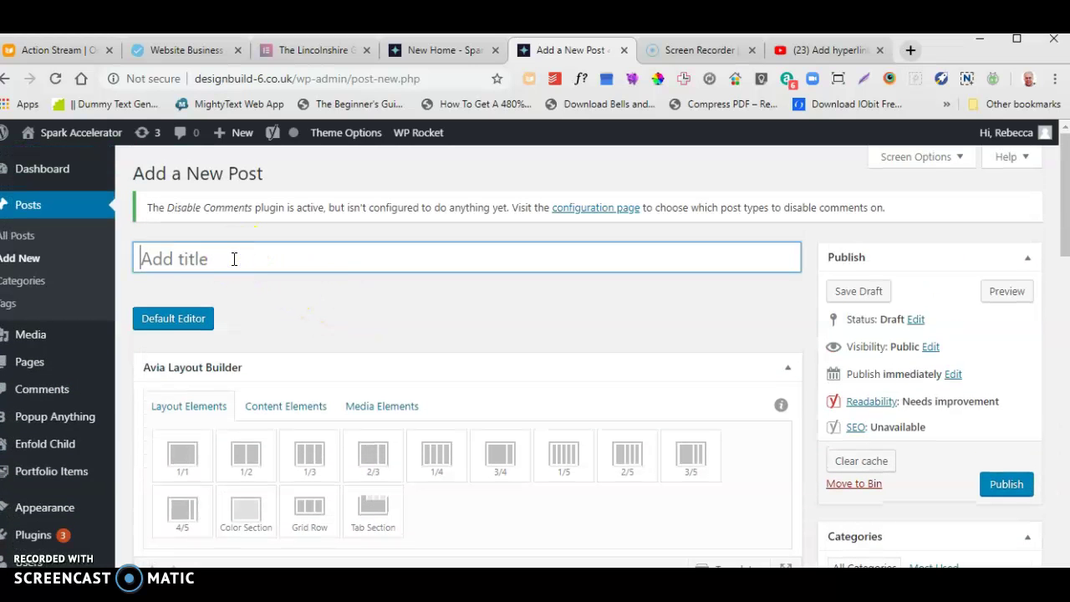
pyautogui.write('A Dummy Title')
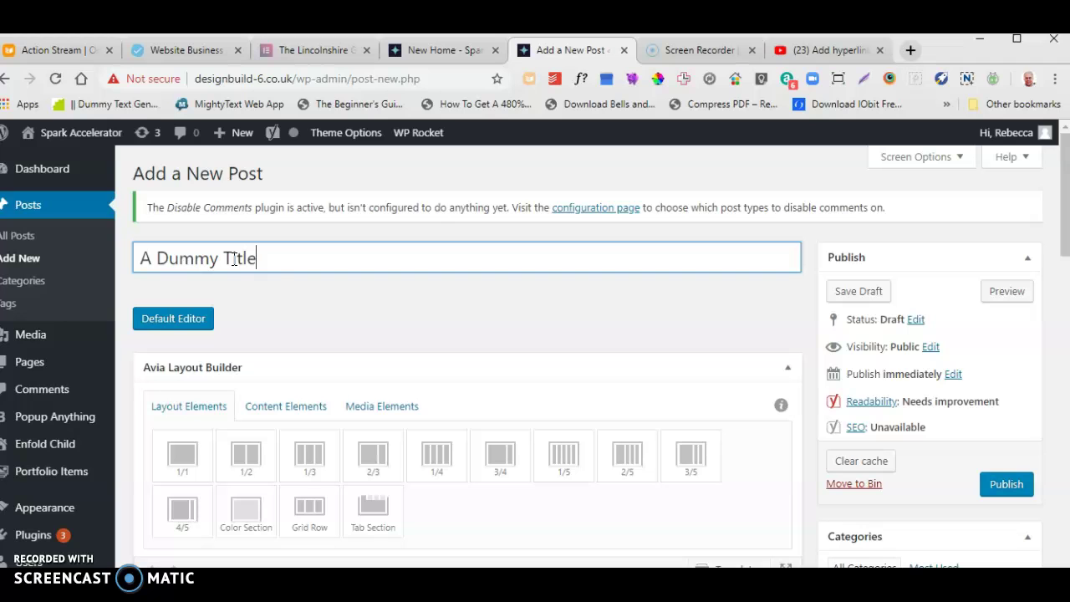
pyautogui.scroll(-3, 263, 287)
pyautogui.scroll(2, 262, 282)
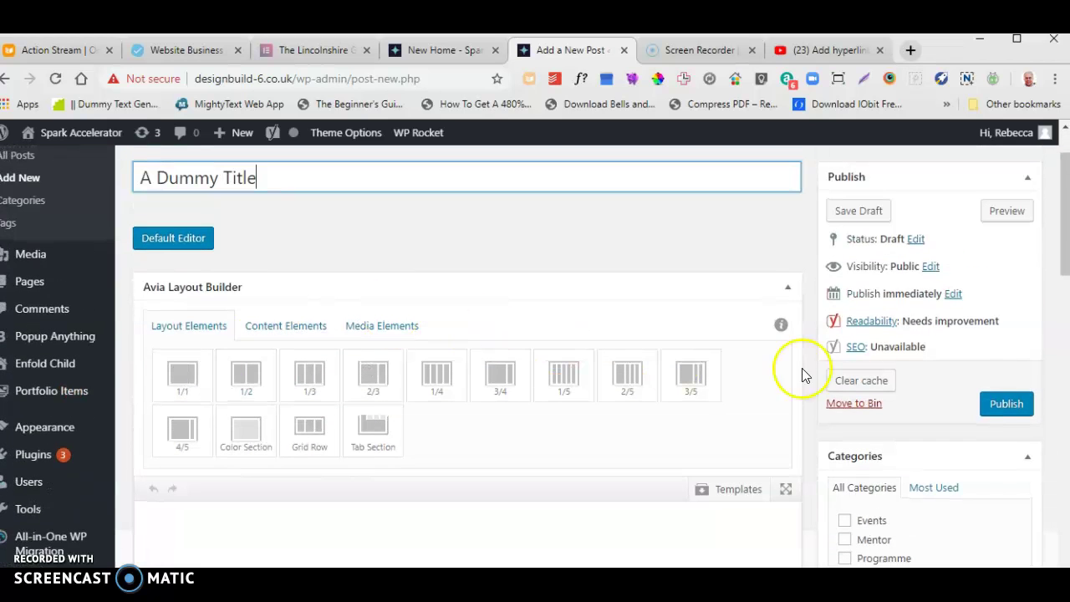
pyautogui.click(1006, 404)
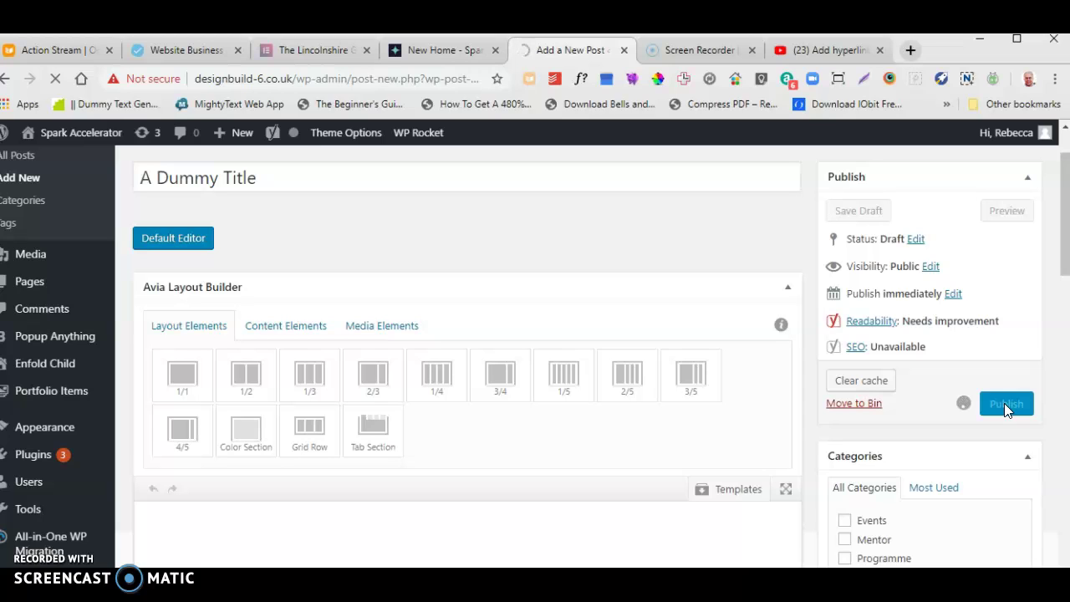
pyautogui.click(968, 402)
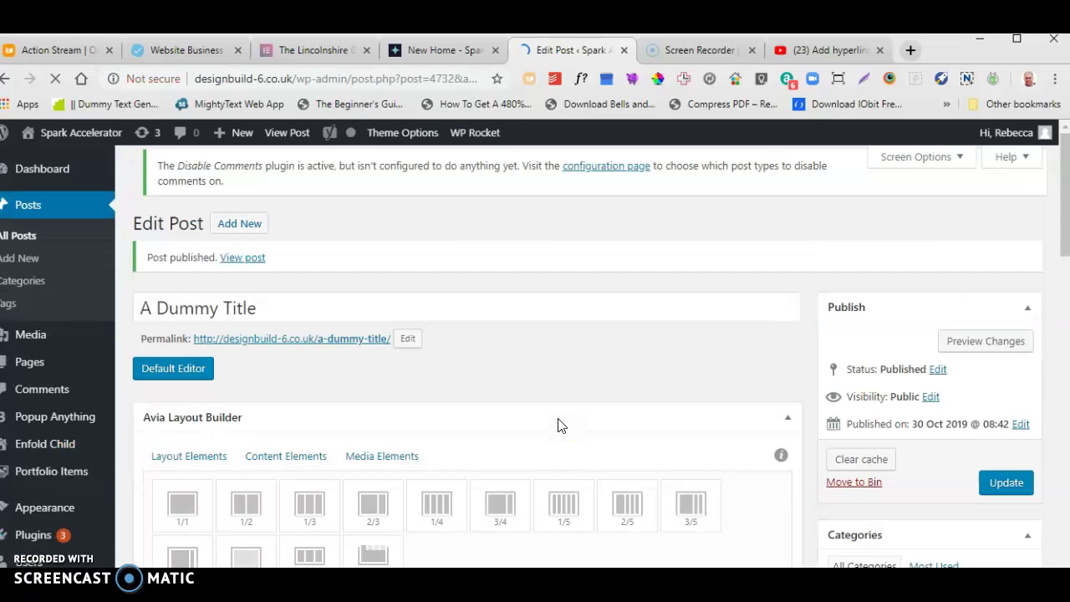
pyautogui.click(497, 400)
# Add a Color Section to the empty layout canvas of the post
pyautogui.scroll(-1, 510, 394)
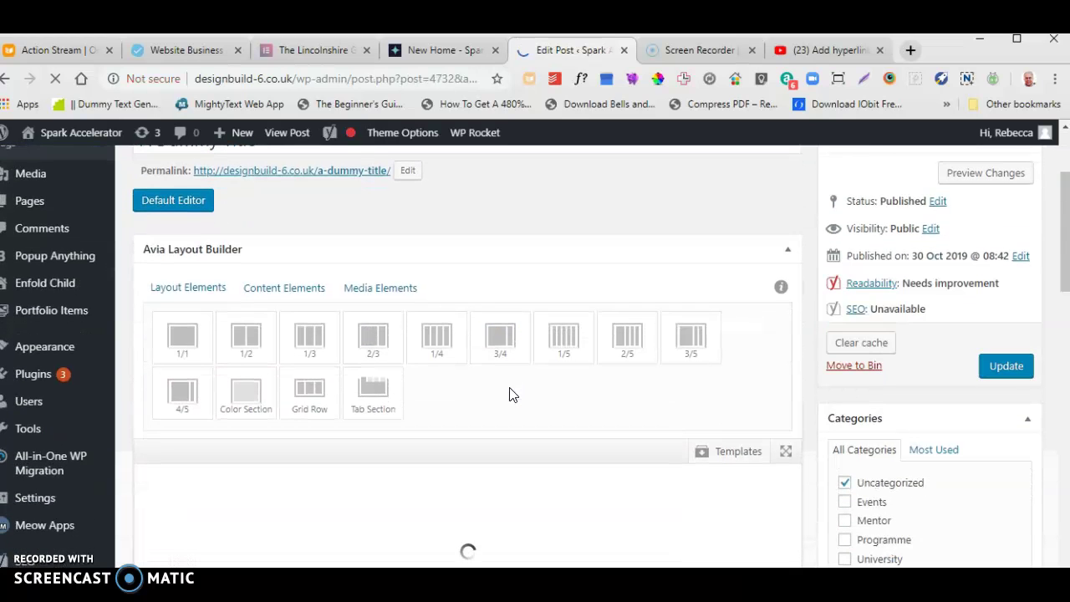
pyautogui.scroll(-3, 471, 349)
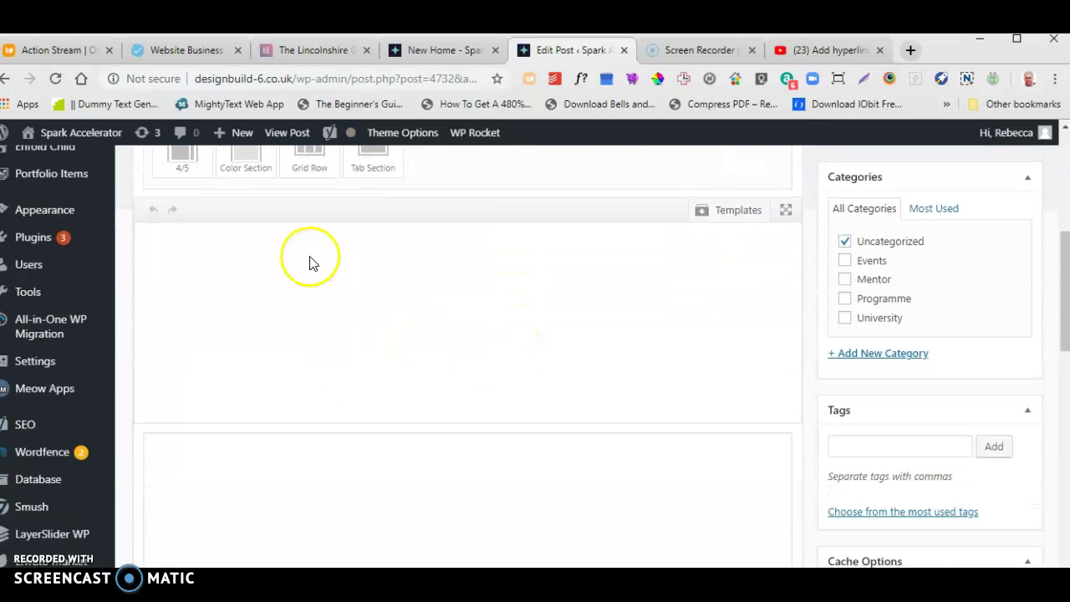
pyautogui.scroll(2, 497, 304)
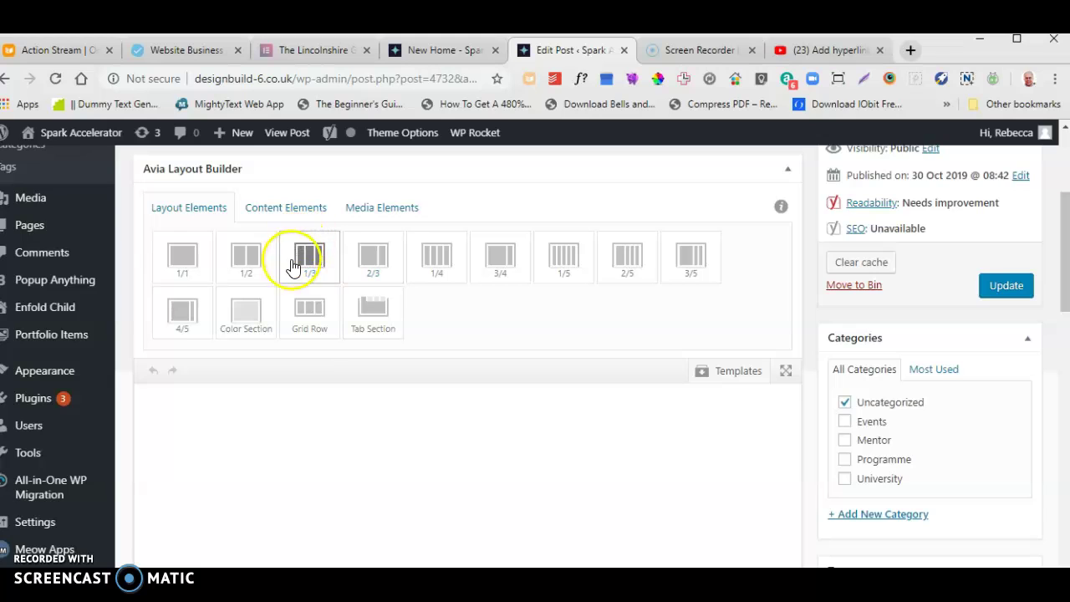
pyautogui.scroll(-1, 304, 265)
pyautogui.click(247, 231)
pyautogui.moveTo(247, 231); pyautogui.dragTo(210, 395)
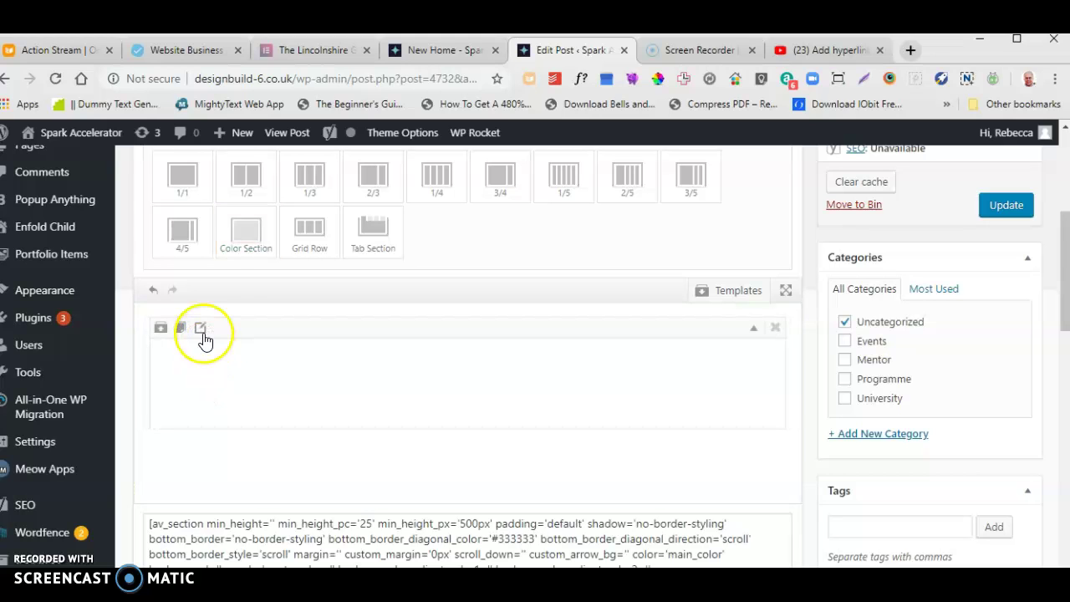
# Place a 1/1 column inside the Color Section and add a Text Block to that column
pyautogui.scroll(1, 230, 297)
pyautogui.click(195, 266)
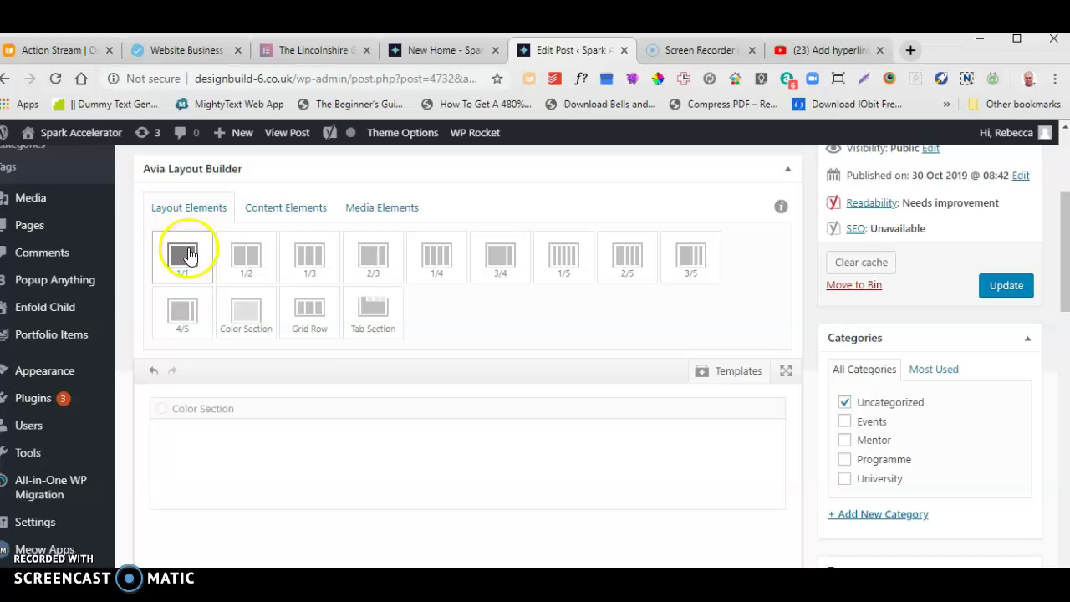
pyautogui.moveTo(187, 252); pyautogui.dragTo(215, 466)
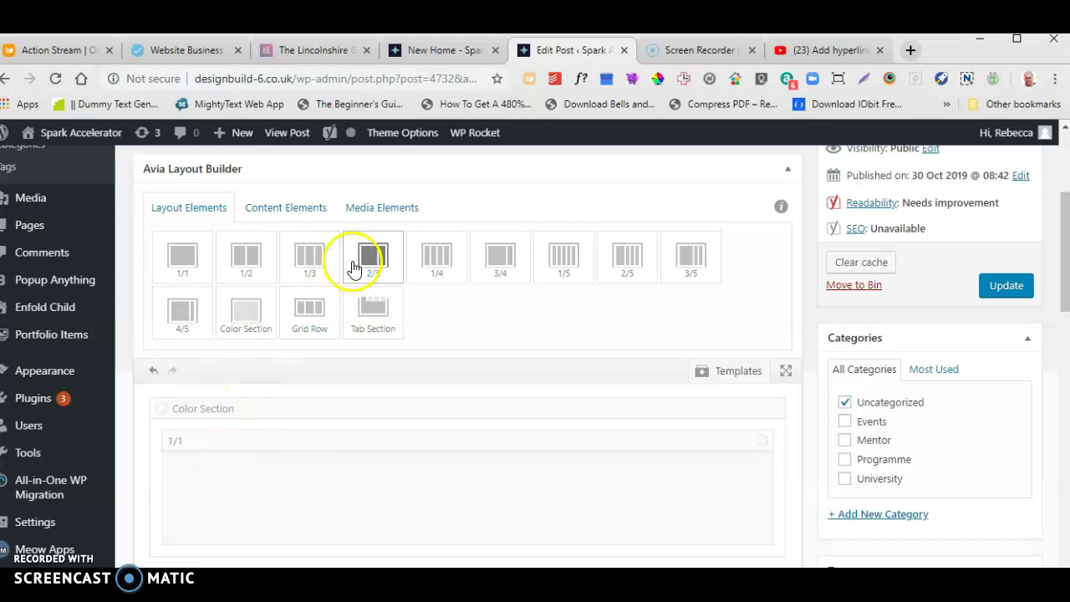
pyautogui.click(306, 209)
pyautogui.moveTo(187, 243); pyautogui.dragTo(310, 449)
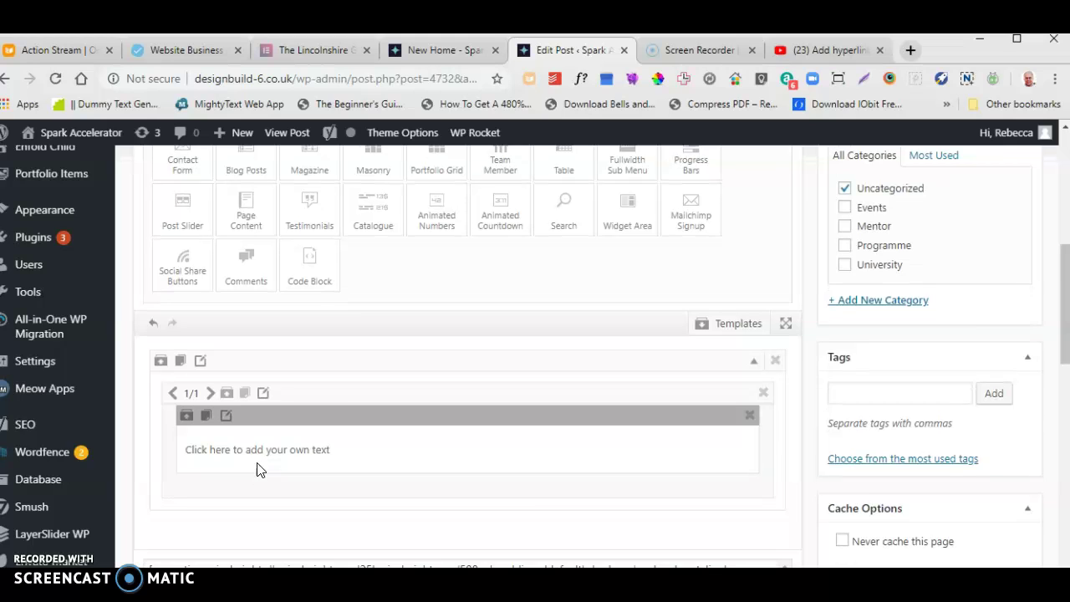
# Open the Text Block for editing and replace its placeholder text with the copied article content
pyautogui.scroll(-1, 258, 468)
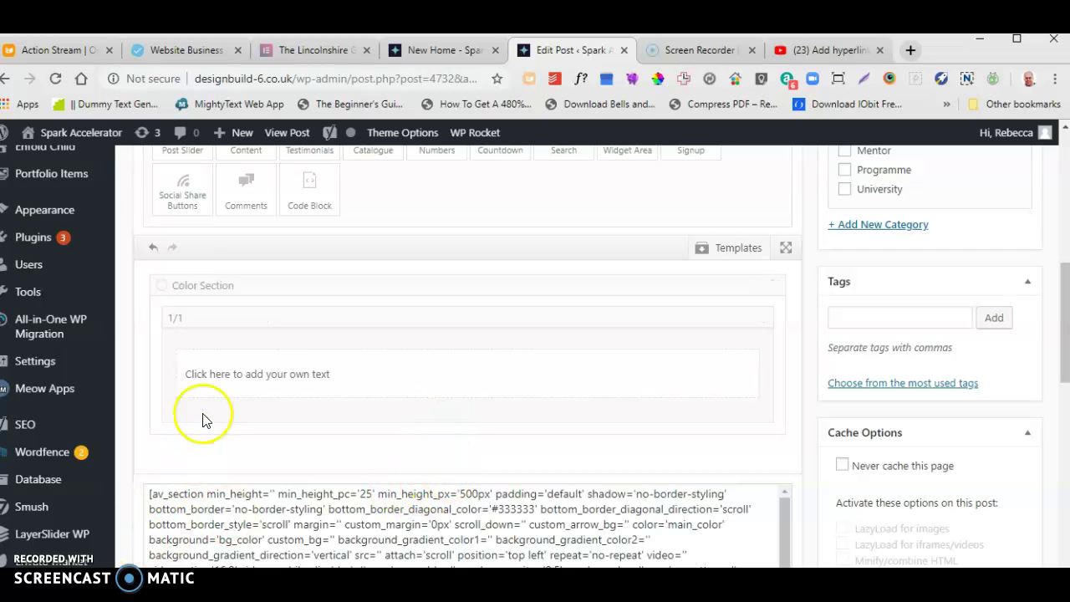
pyautogui.click(224, 375)
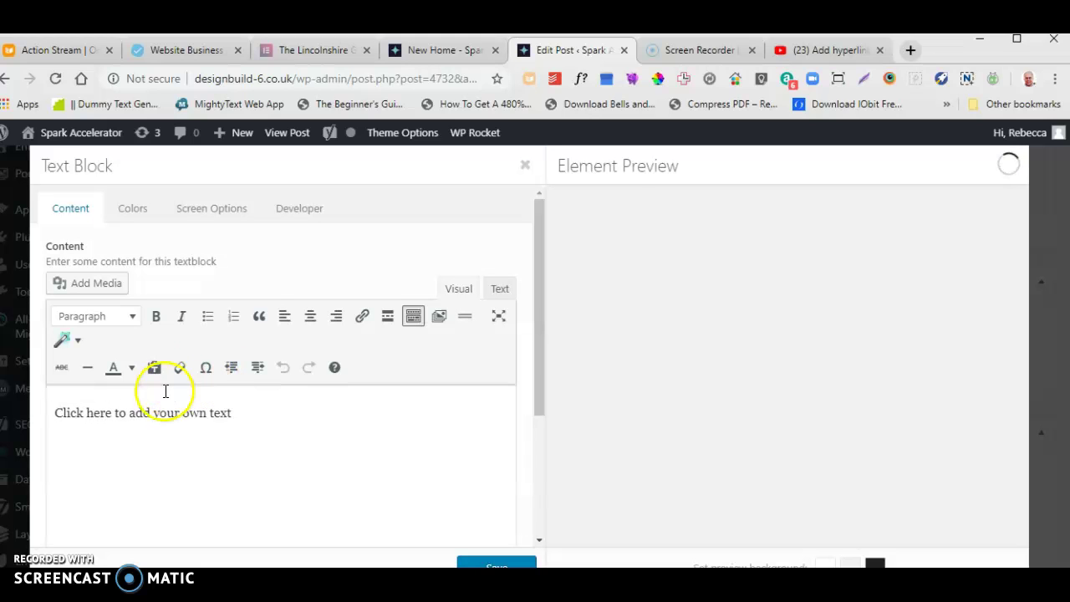
pyautogui.click(209, 411)
pyautogui.click(241, 412)
pyautogui.moveTo(241, 412); pyautogui.dragTo(49, 410)
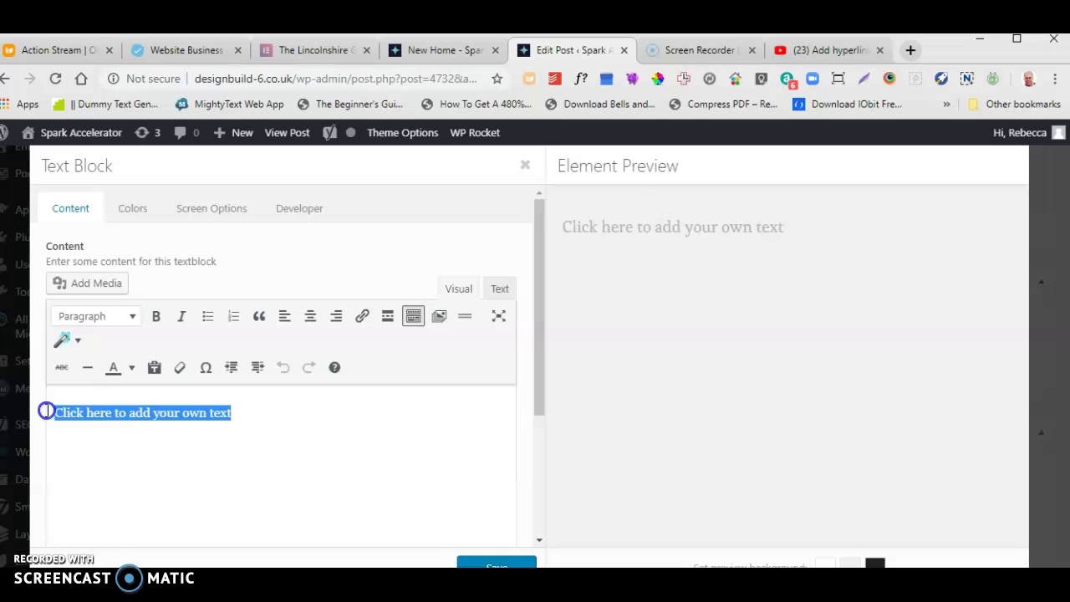
pyautogui.rightClick(119, 412)
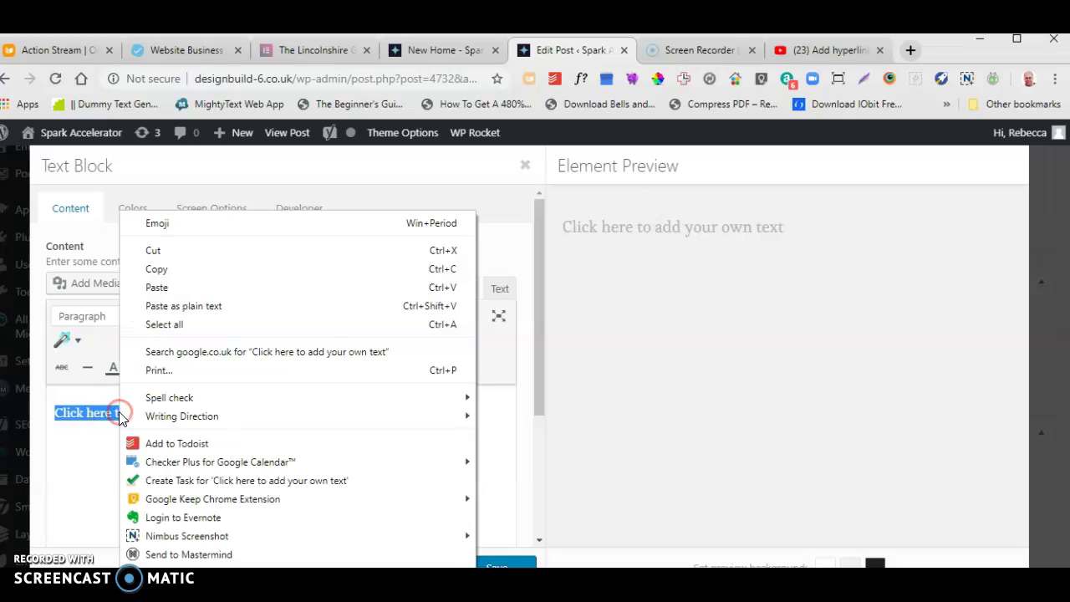
pyautogui.click(173, 289)
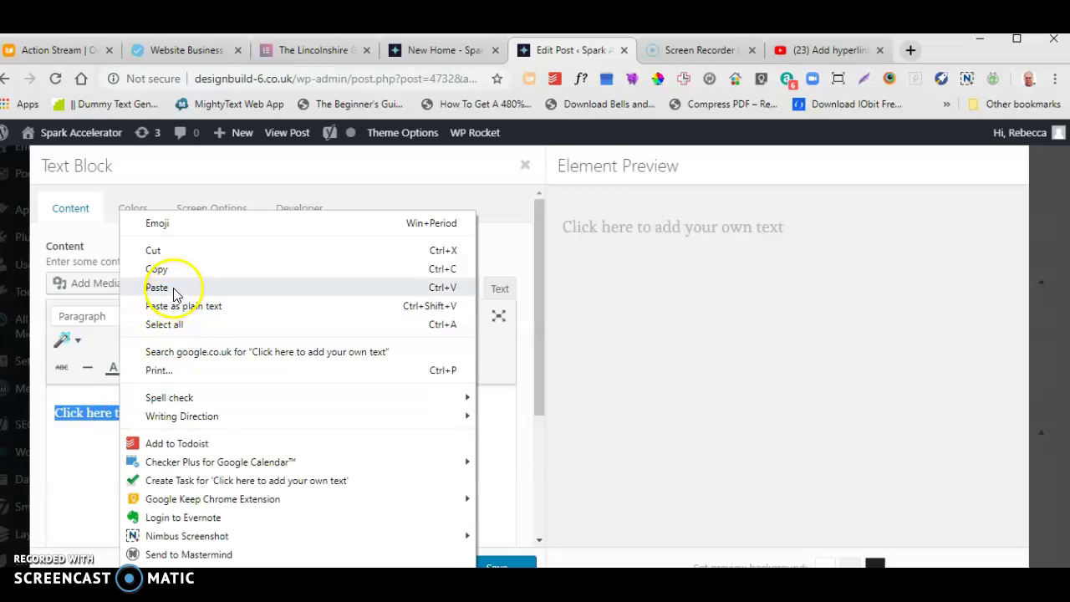
pyautogui.scroll(-5, 350, 446)
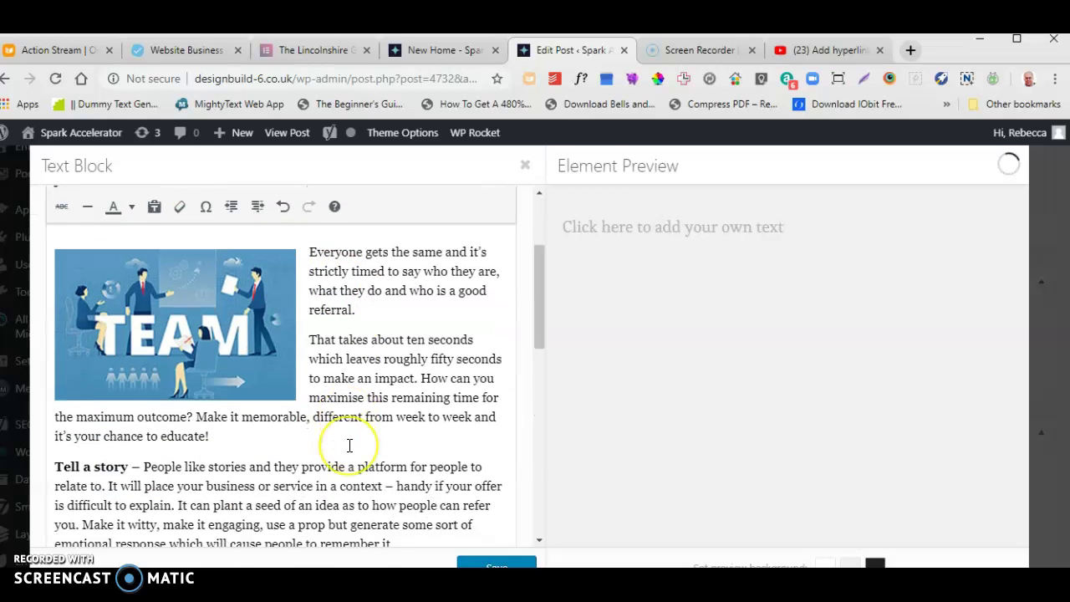
pyautogui.scroll(-3, 350, 446)
# Delete the TEAM image from the start of the pasted article in the Text Block
pyautogui.scroll(10, 350, 446)
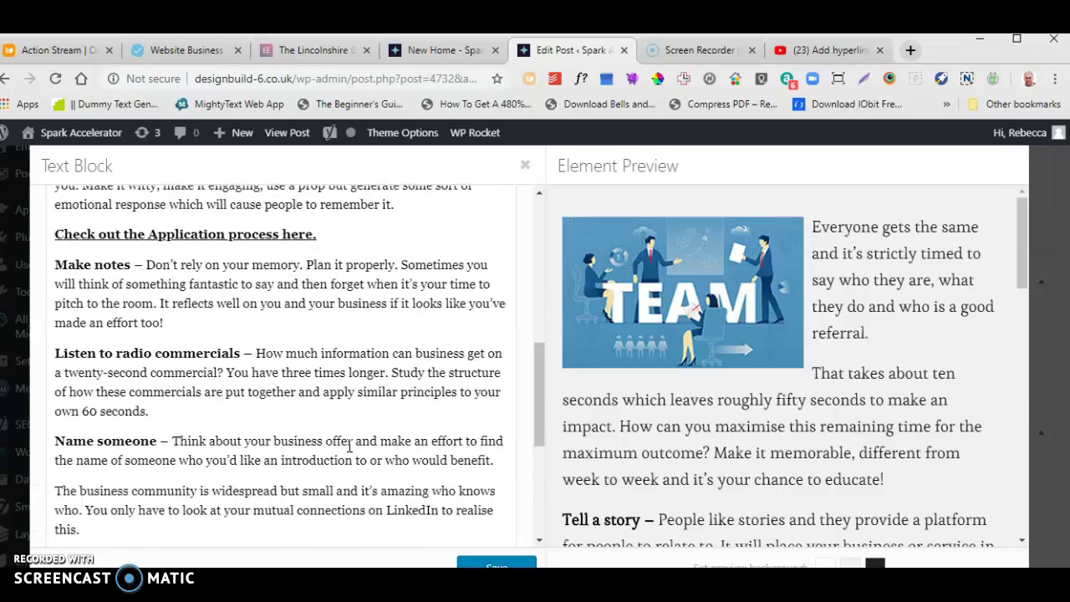
pyautogui.click(242, 456)
pyautogui.click(241, 451)
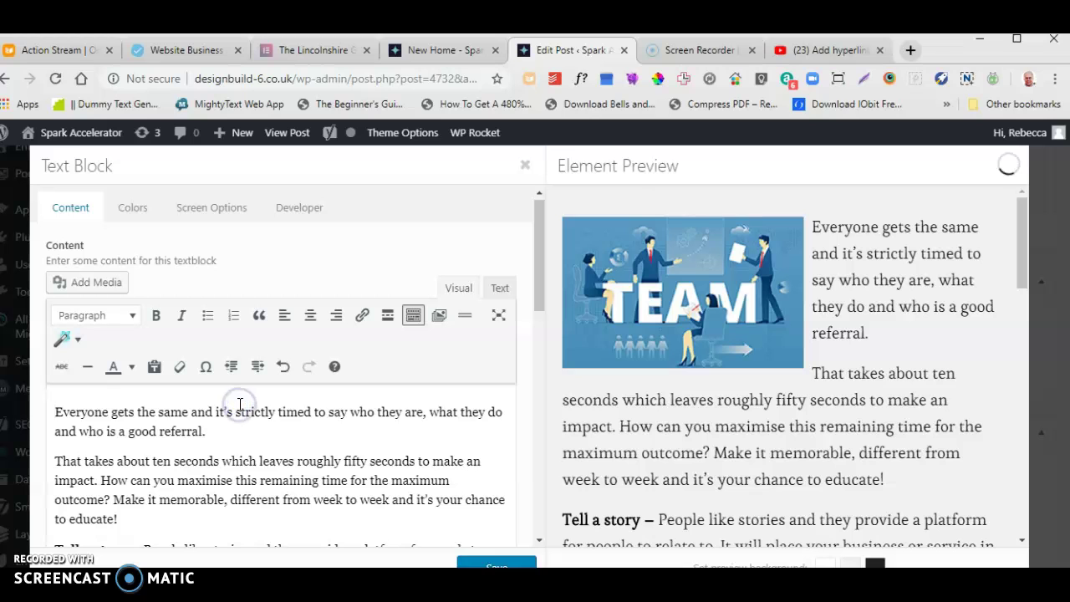
pyautogui.scroll(-1, 377, 418)
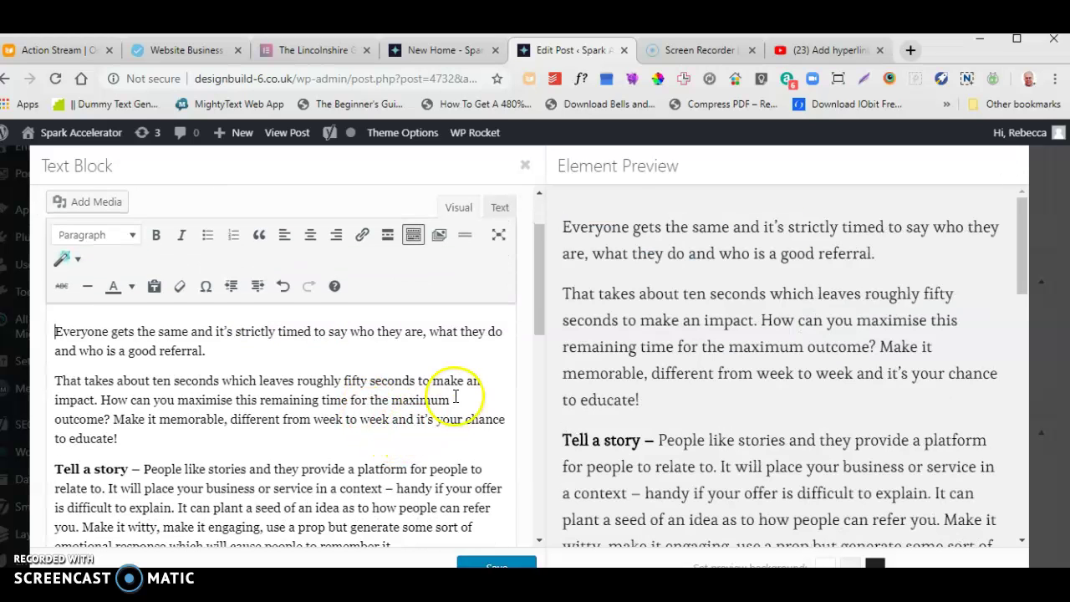
# Save the edited article text in the Text Block and return to the post's layout
pyautogui.scroll(-2, 460, 435)
pyautogui.click(497, 566)
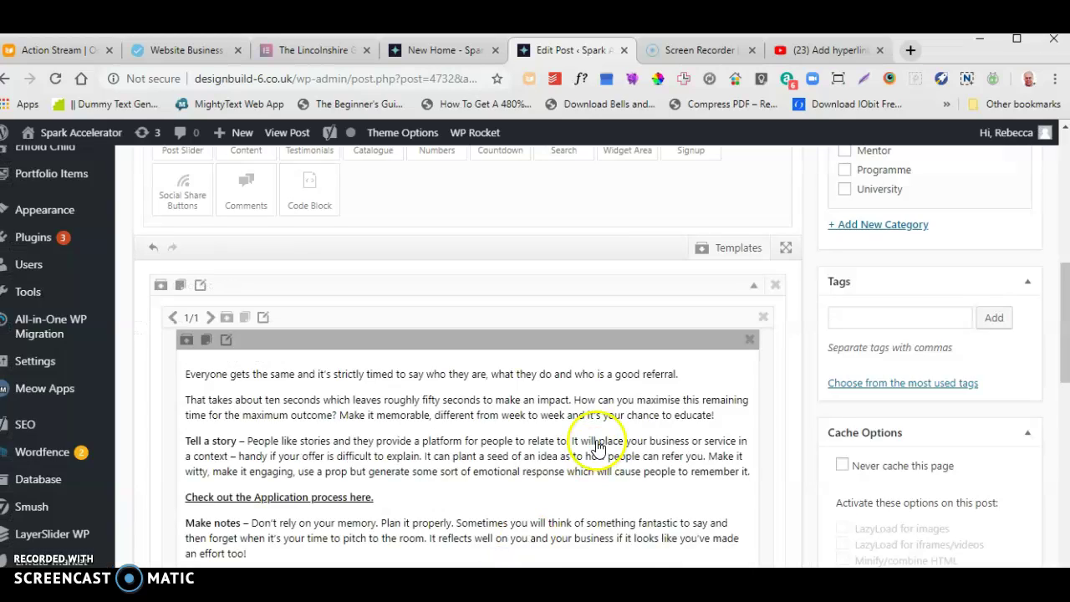
pyautogui.scroll(-1, 597, 447)
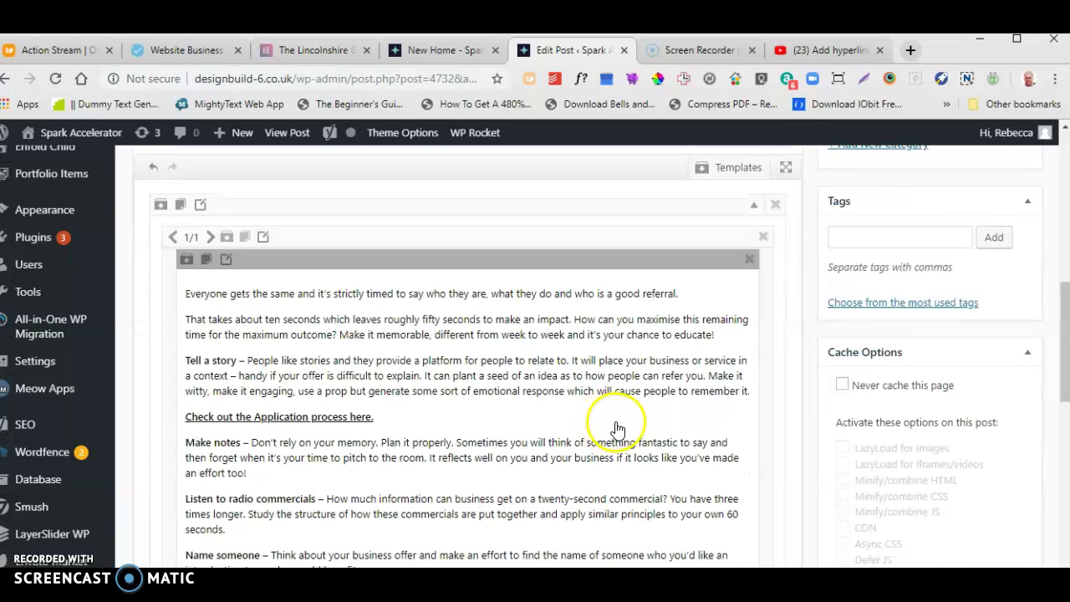
# Change the post's category from Uncategorized to Mentor and update the post
pyautogui.scroll(8, 616, 430)
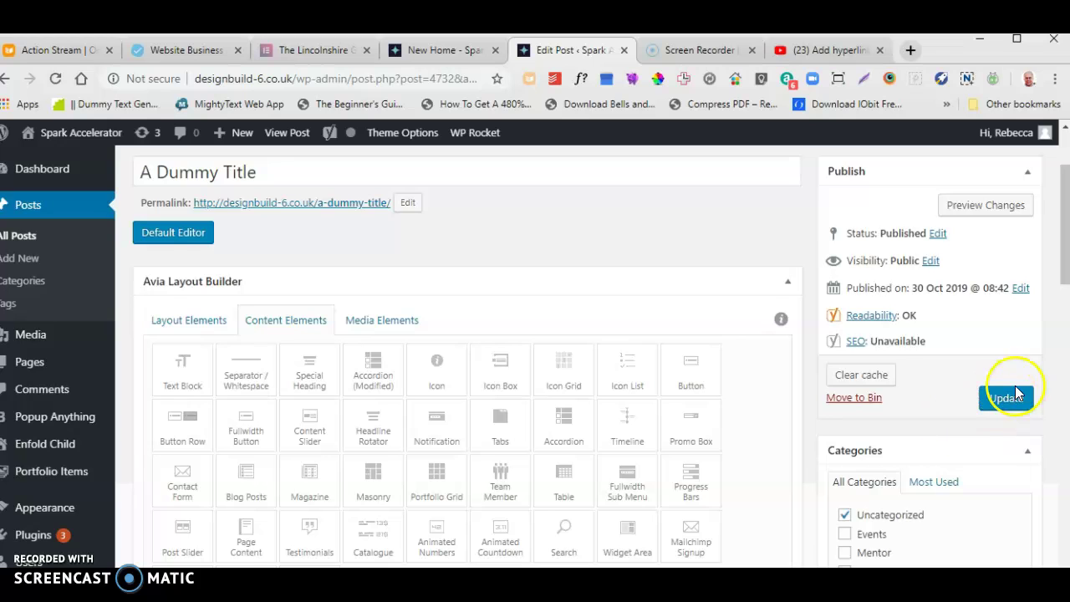
pyautogui.scroll(-2, 1018, 391)
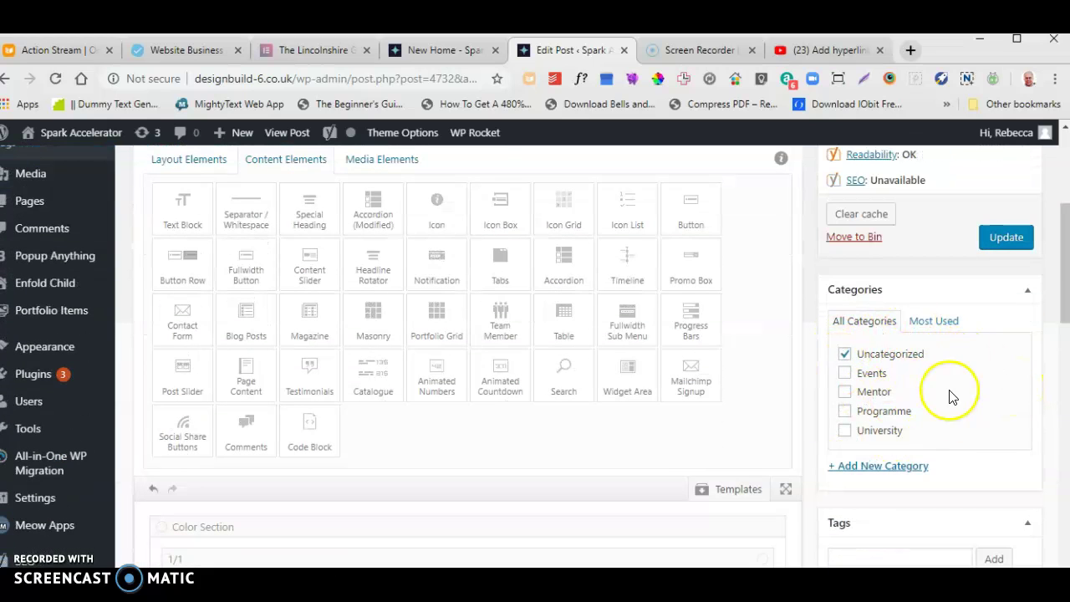
pyautogui.click(845, 354)
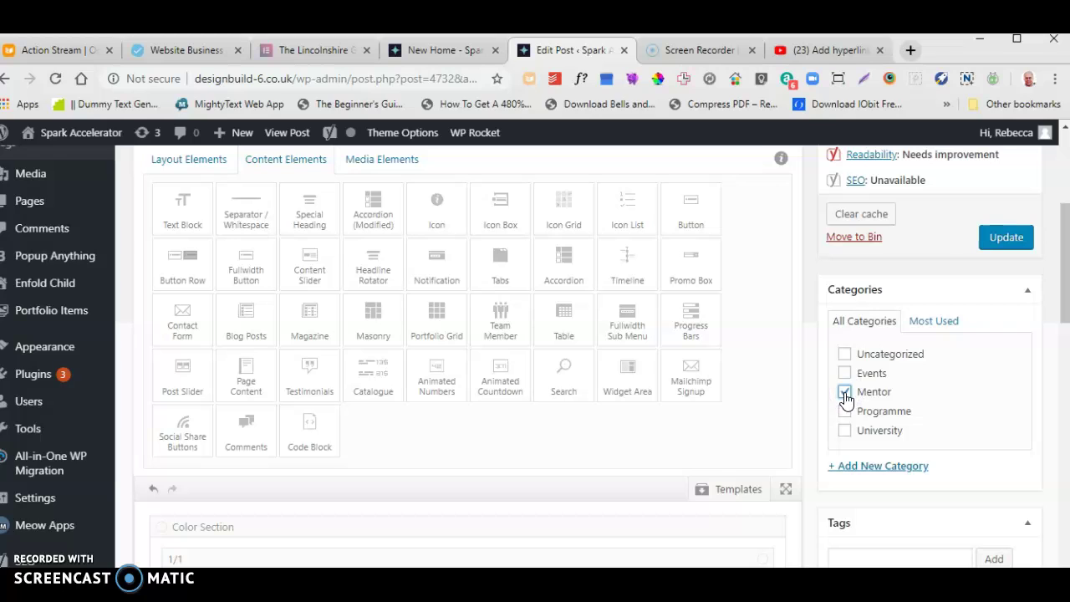
pyautogui.click(1007, 238)
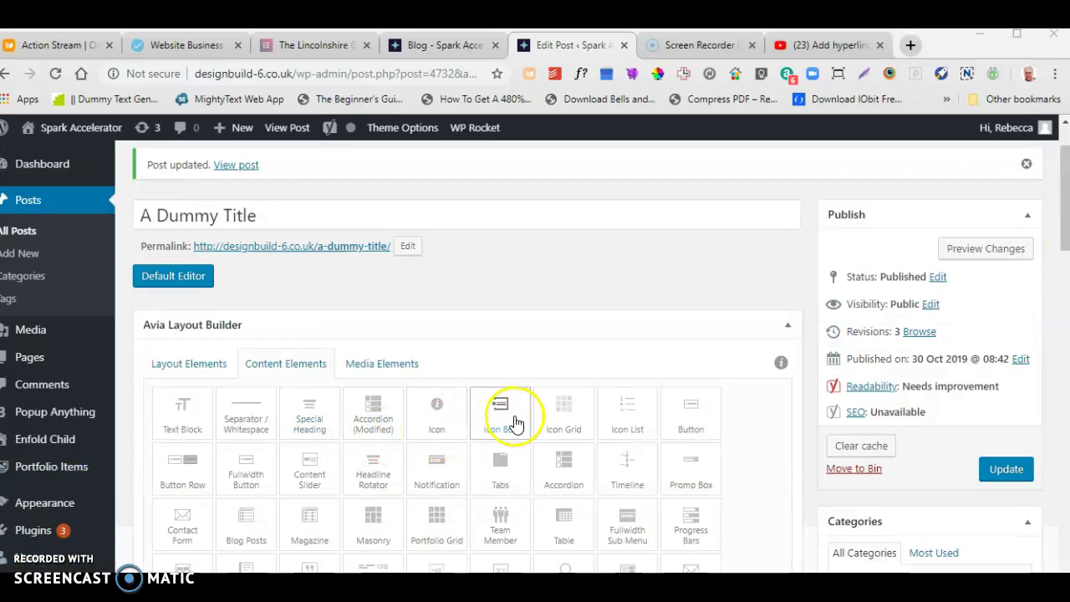
# Open the post's featured image selection and upload astronomy-earth-explosion-2159.jpg from the 003 Marketing Campaigns folder to the media library
pyautogui.scroll(-2, 512, 417)
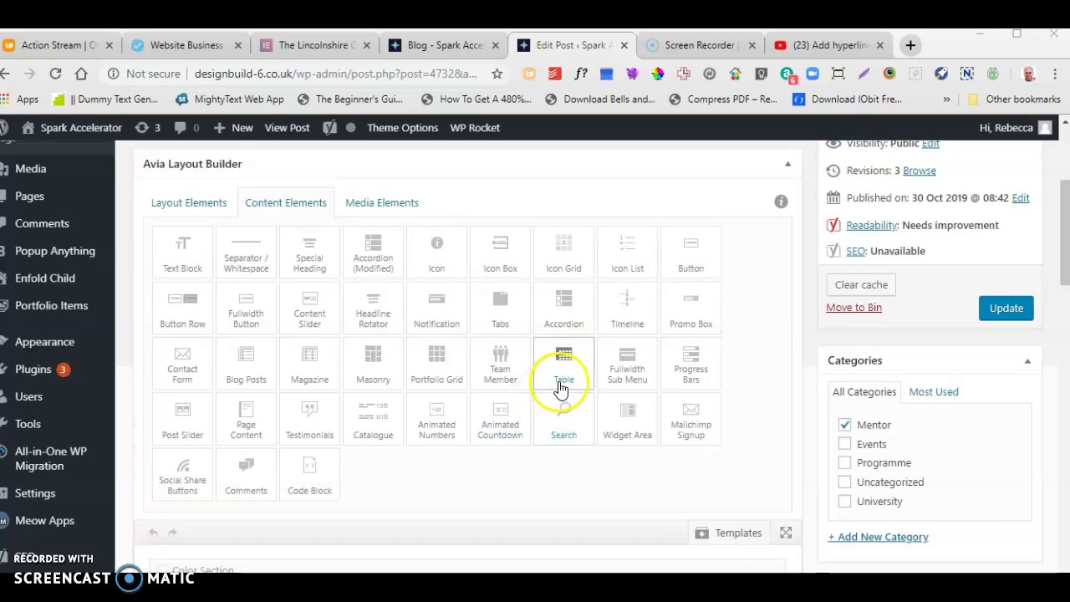
pyautogui.scroll(-1, 560, 385)
pyautogui.scroll(-6, 560, 385)
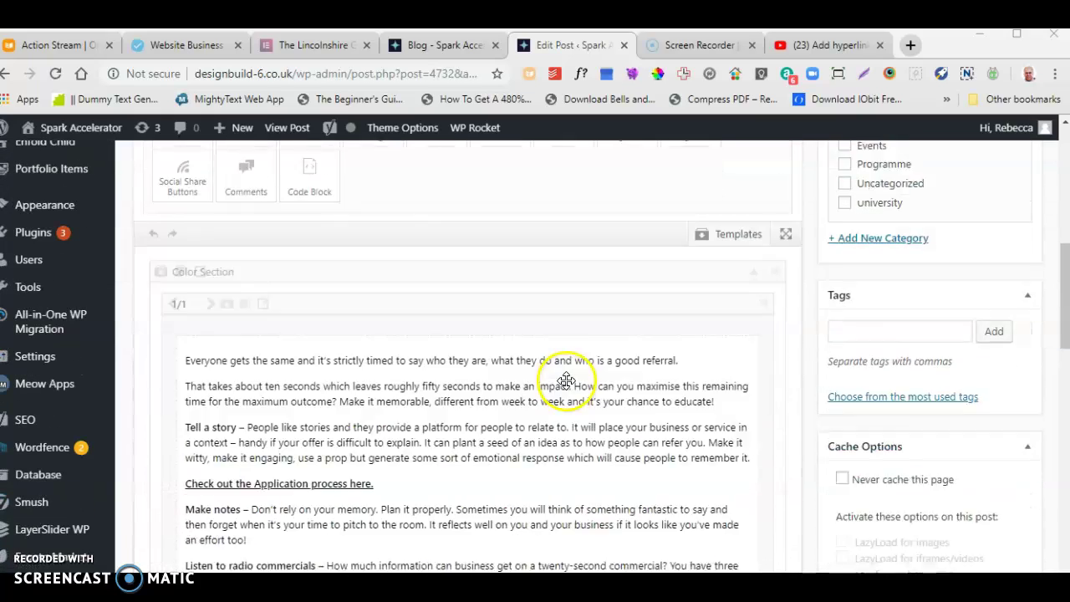
pyautogui.scroll(-4, 691, 325)
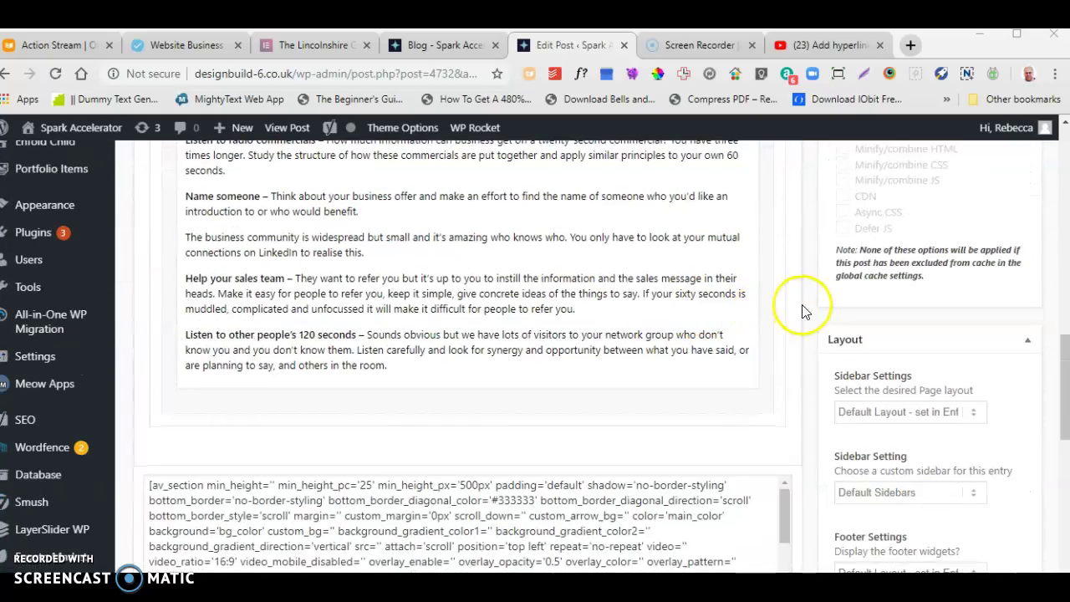
pyautogui.scroll(-6, 869, 281)
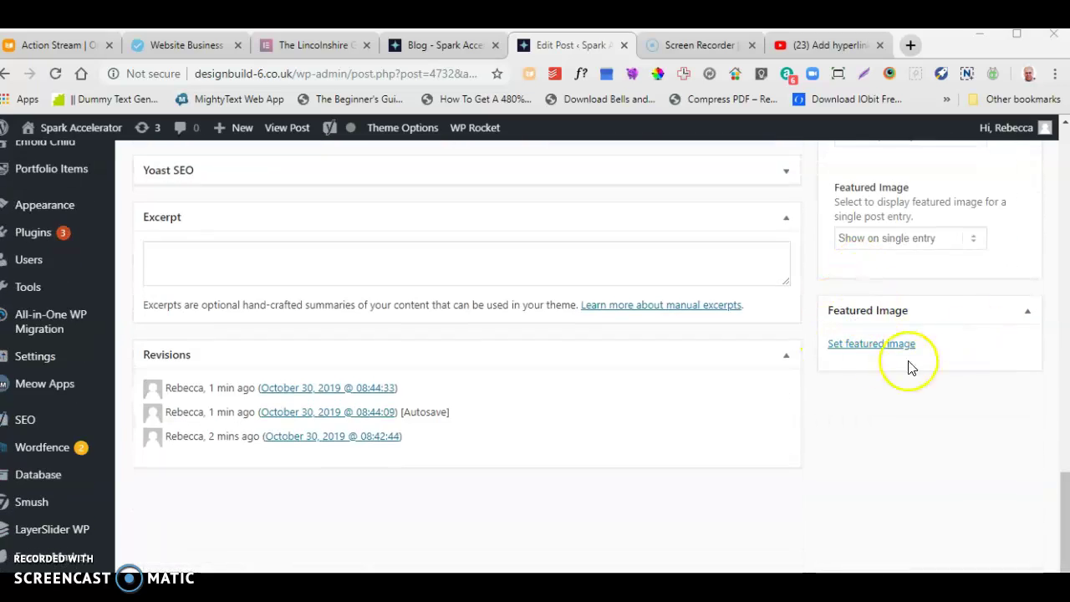
pyautogui.click(885, 347)
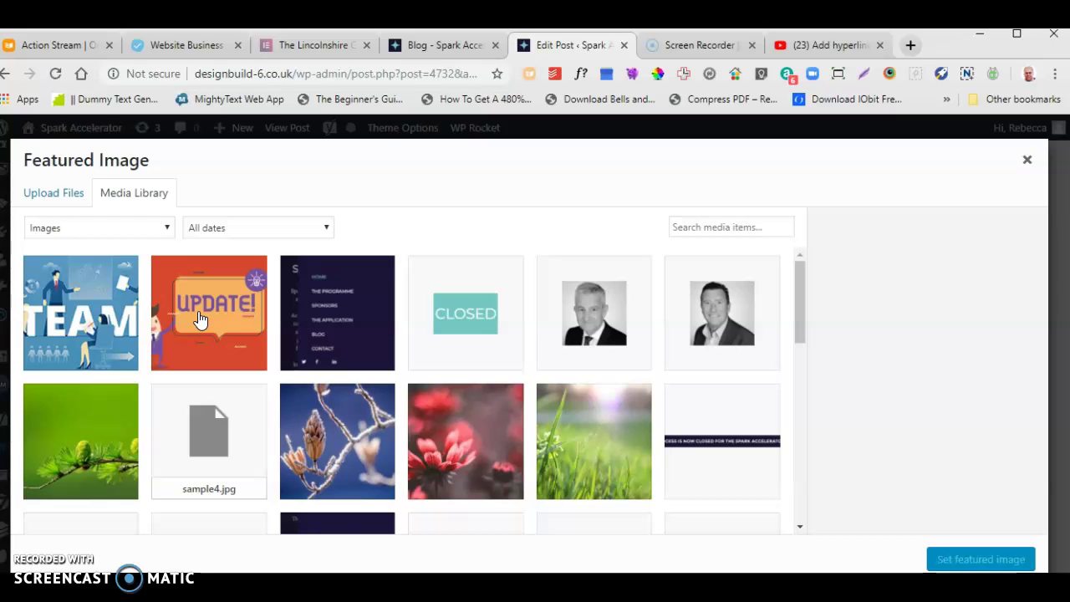
pyautogui.click(192, 317)
pyautogui.click(63, 195)
pyautogui.click(542, 388)
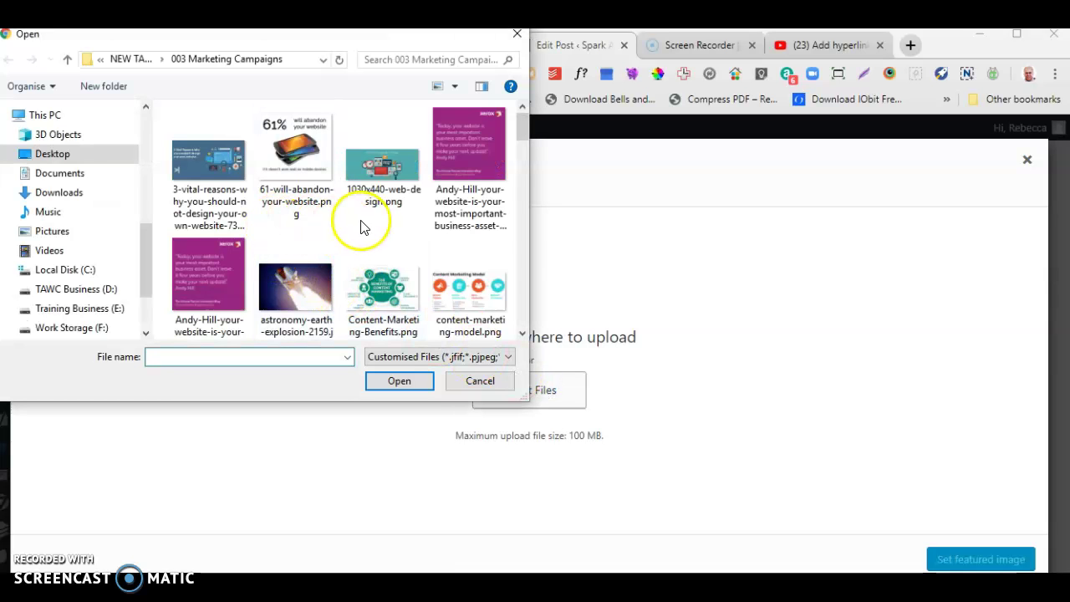
pyautogui.scroll(-1, 364, 226)
pyautogui.scroll(-2, 363, 226)
pyautogui.click(299, 159)
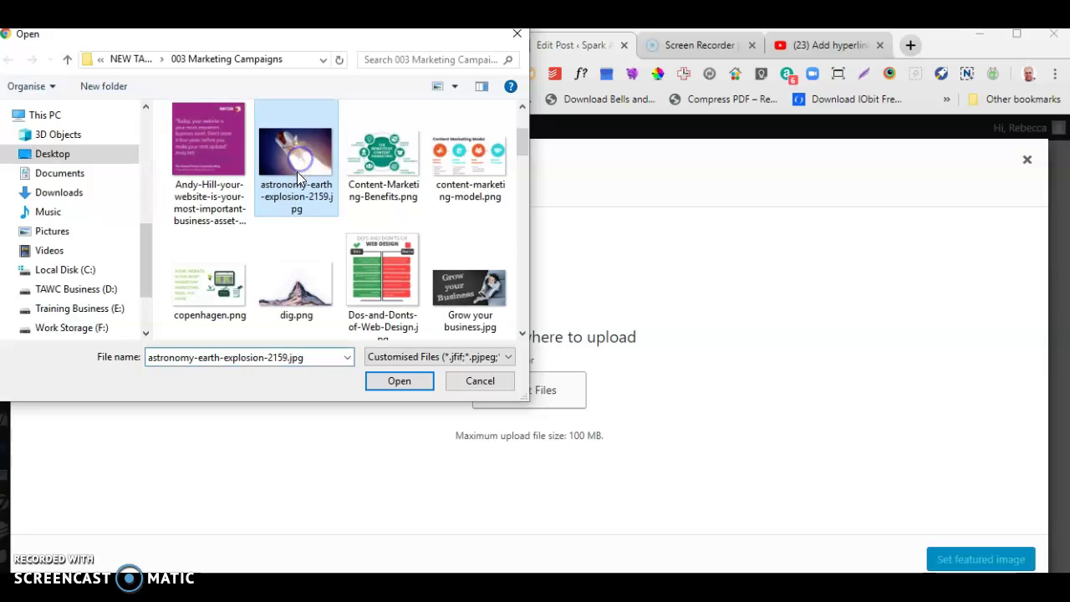
pyautogui.click(410, 384)
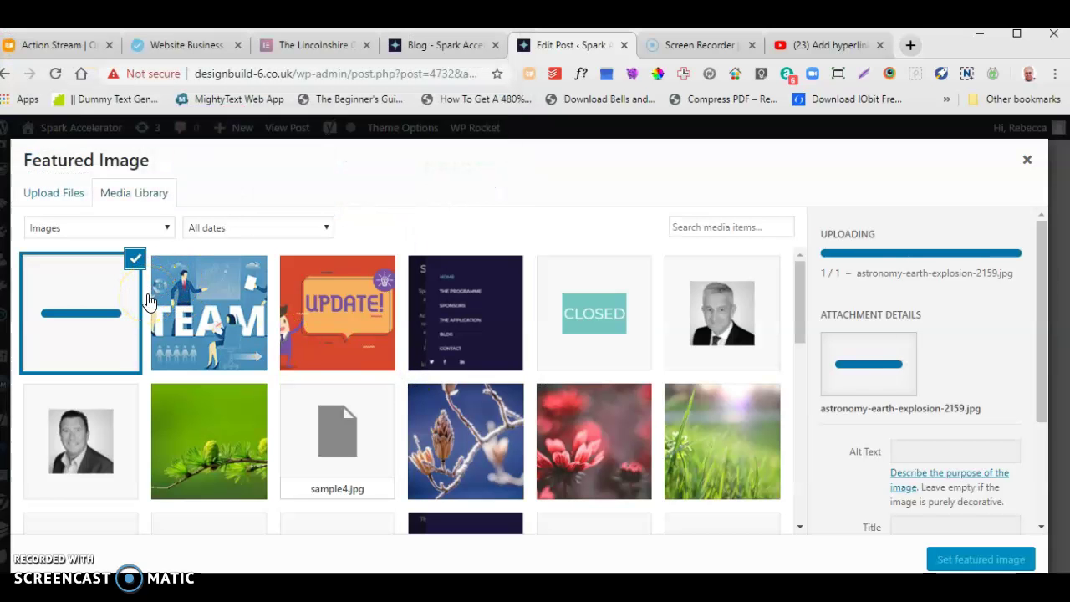
# Select the UPDATE! image in the media library and set it as the post's featured image
pyautogui.click(338, 301)
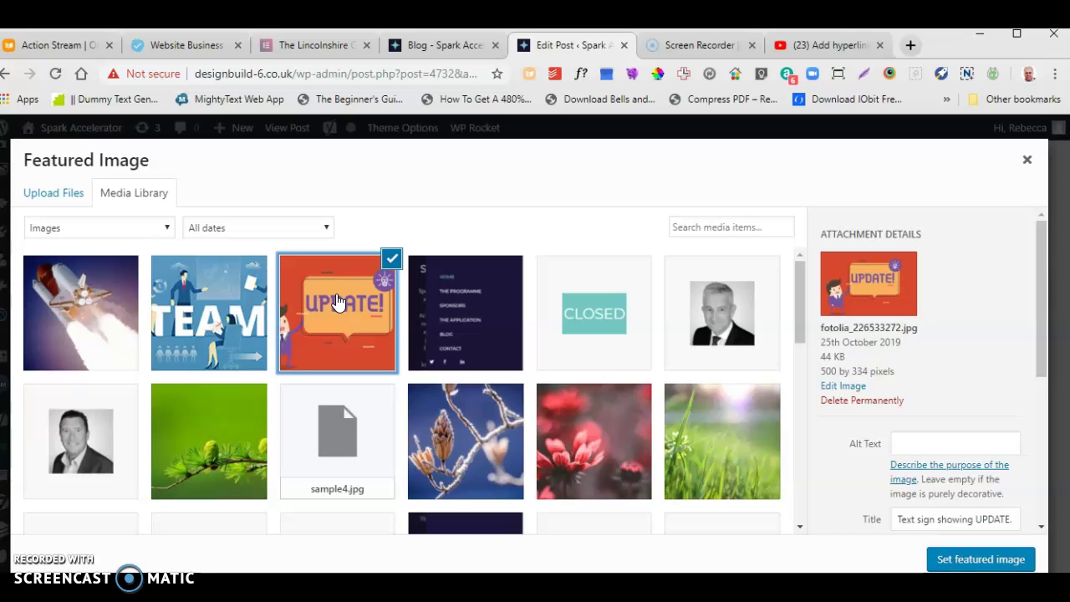
pyautogui.scroll(-3, 927, 418)
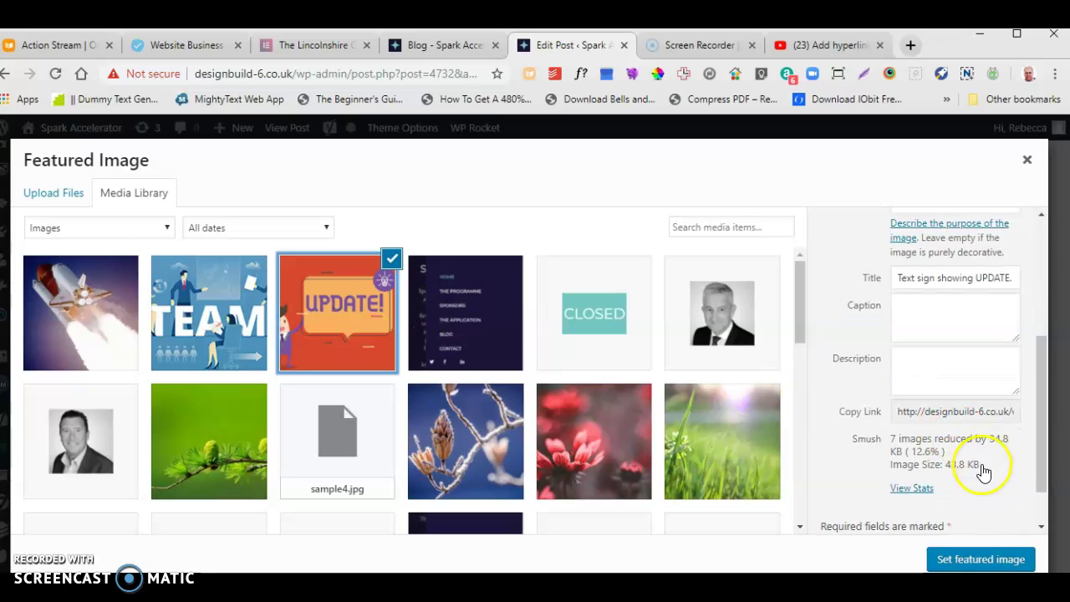
pyautogui.click(982, 560)
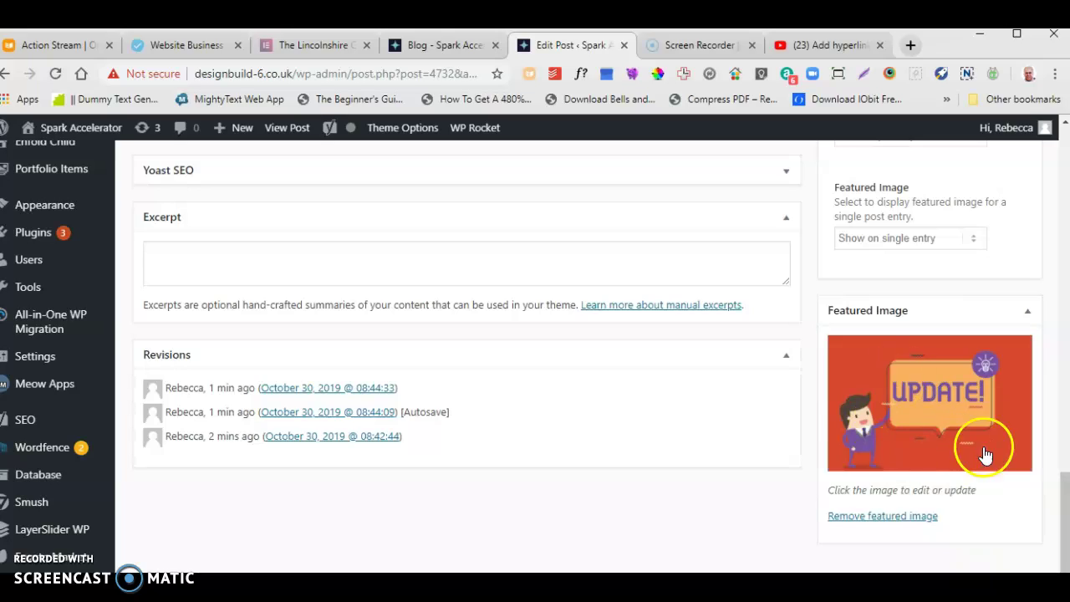
# Set the post's sidebar layout to No Sidebar and update the post
pyautogui.scroll(15, 854, 405)
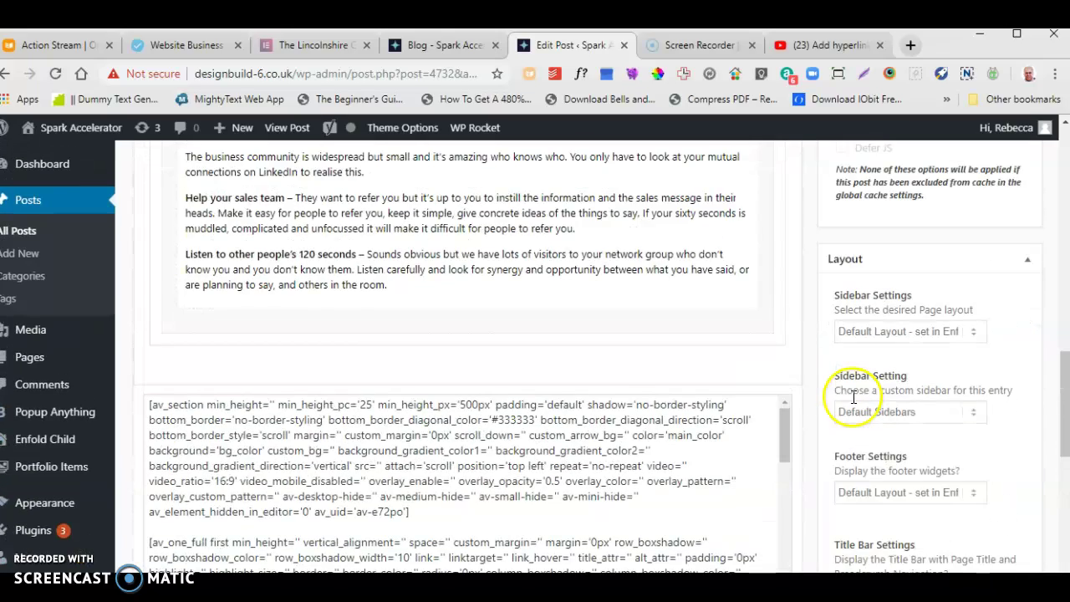
pyautogui.scroll(4, 1000, 387)
pyautogui.scroll(-9, 1000, 384)
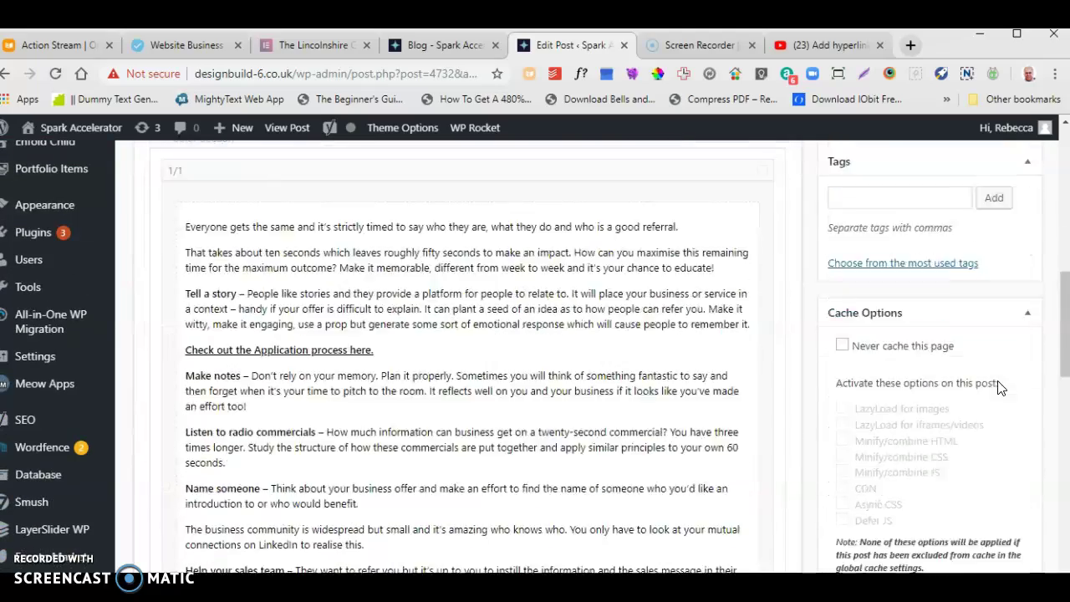
pyautogui.scroll(2, 1002, 385)
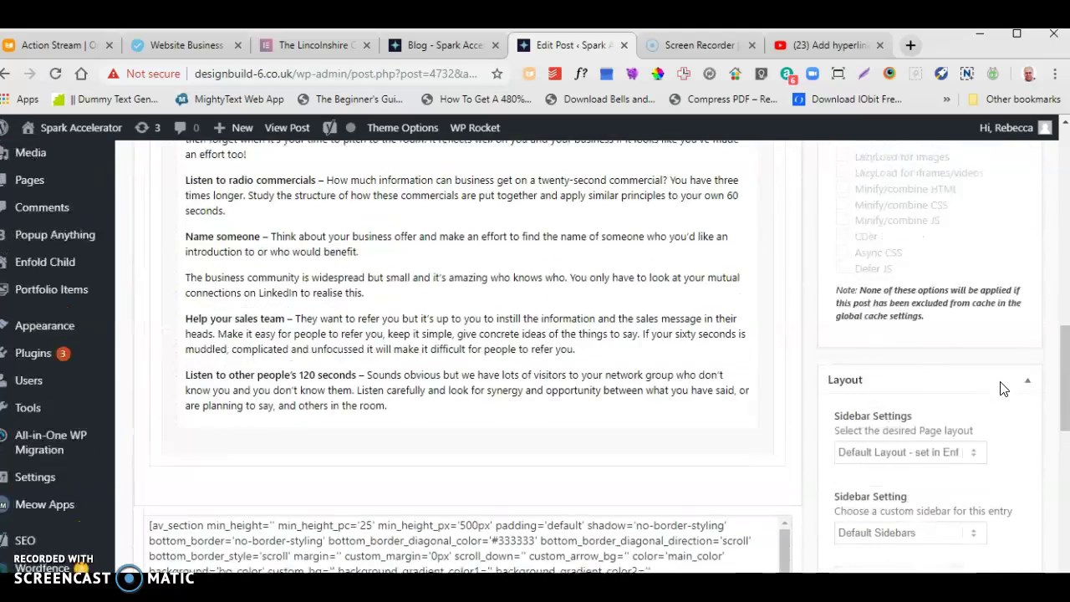
pyautogui.scroll(-1, 1003, 389)
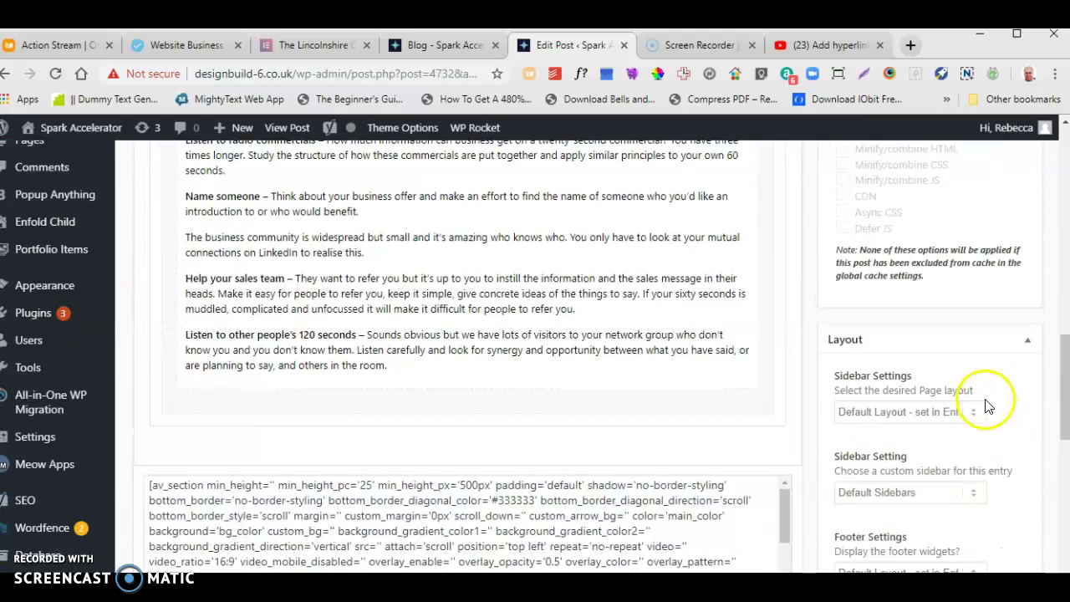
pyautogui.scroll(-1, 968, 391)
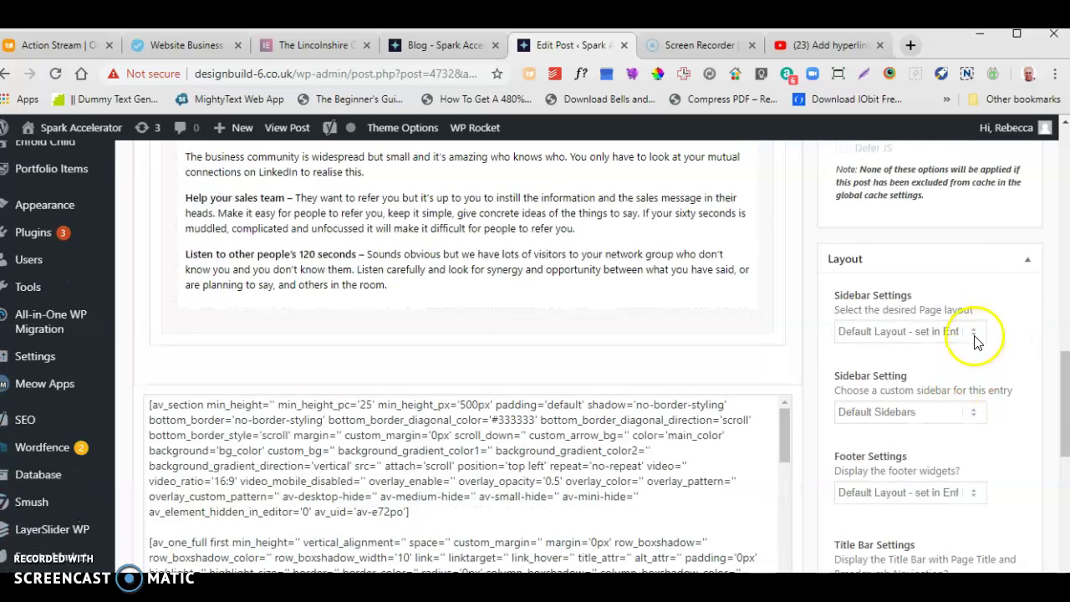
pyautogui.click(973, 334)
pyautogui.click(899, 363)
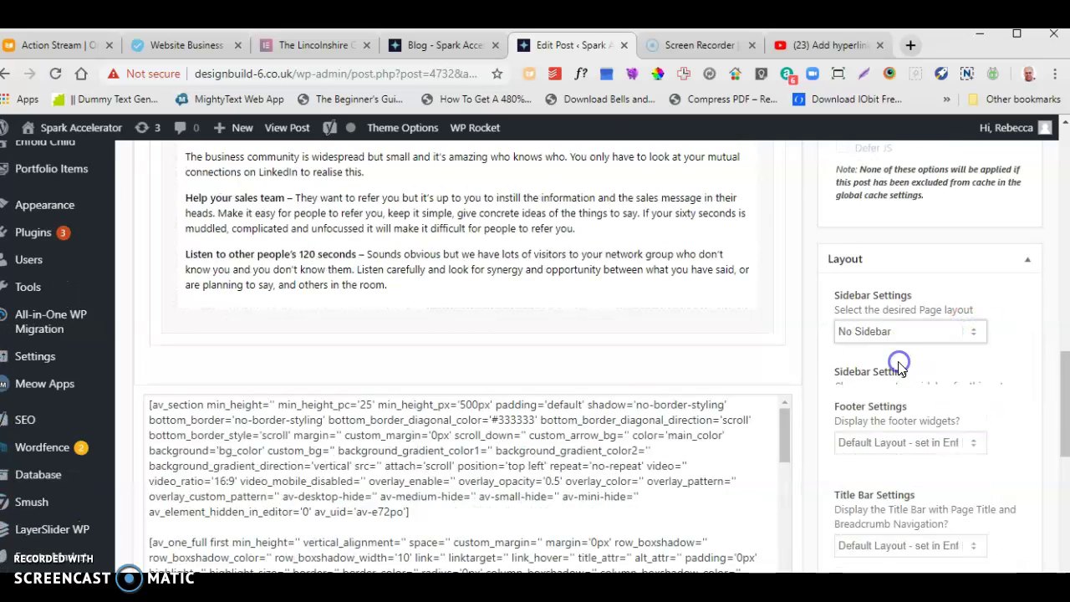
pyautogui.scroll(12, 956, 363)
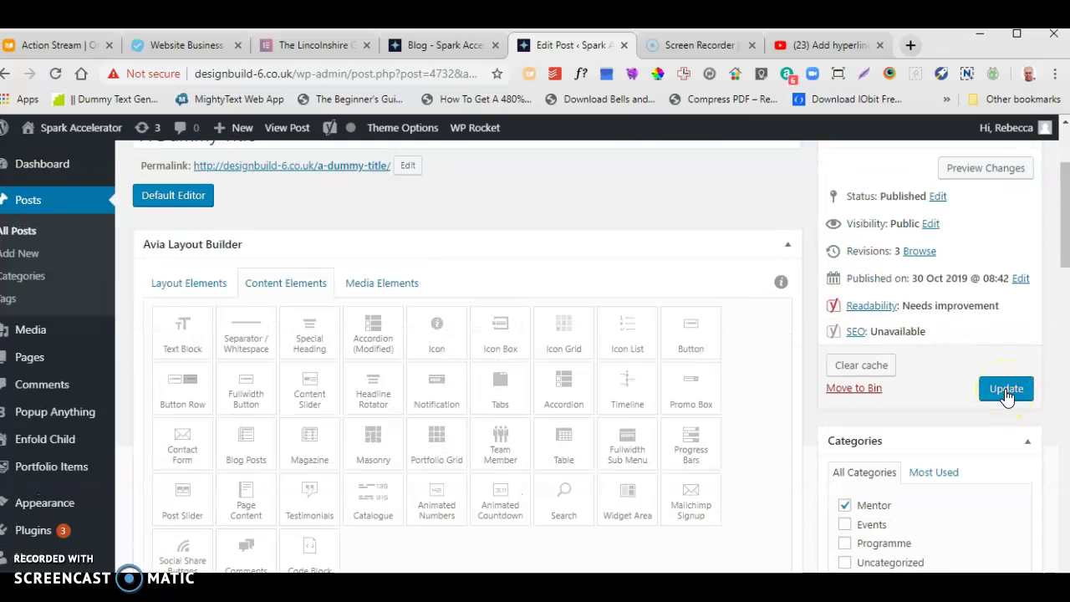
pyautogui.click(1008, 392)
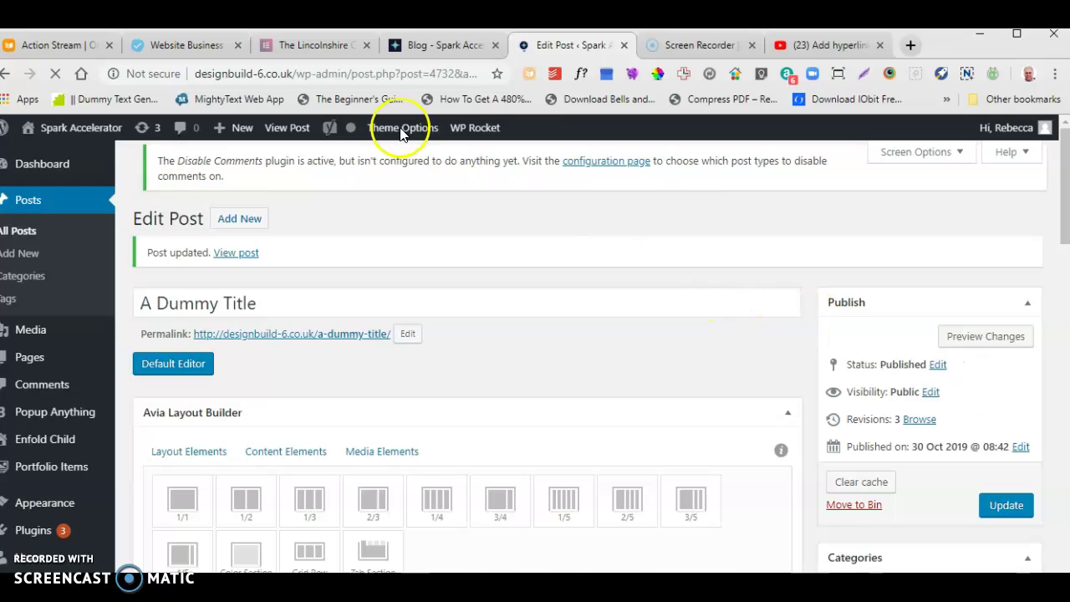
# Reload the site's public Blog page to check for the new post, and return to the post editor
pyautogui.click(424, 52)
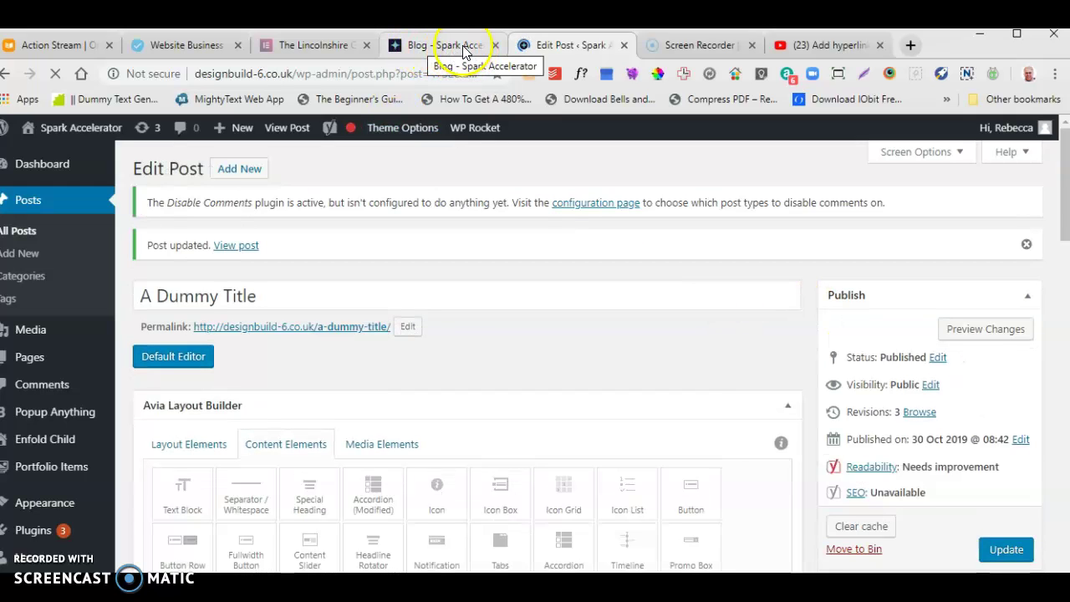
pyautogui.click(463, 48)
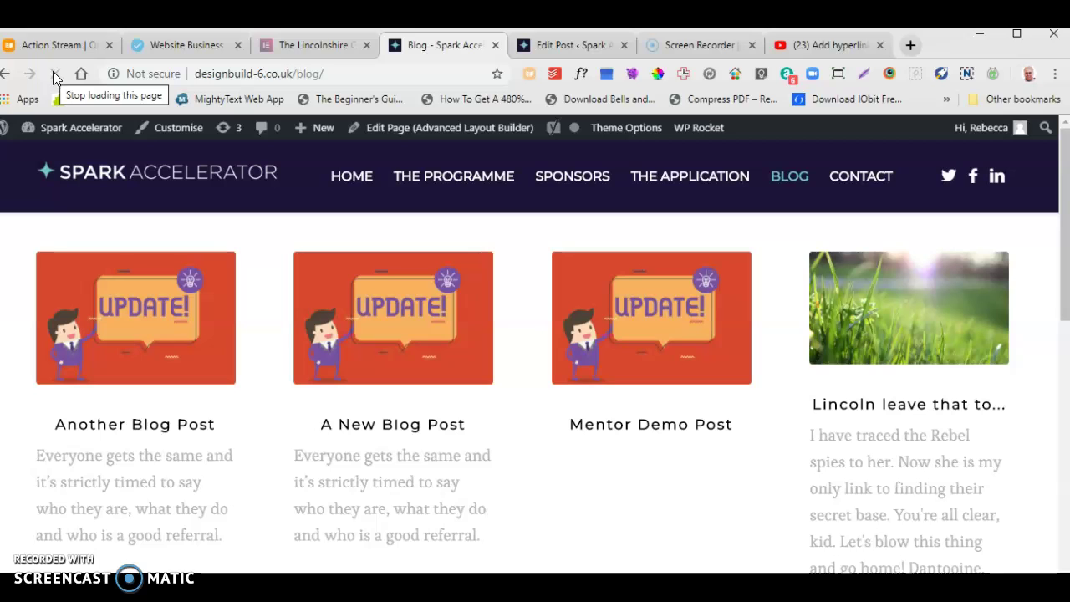
pyautogui.click(548, 44)
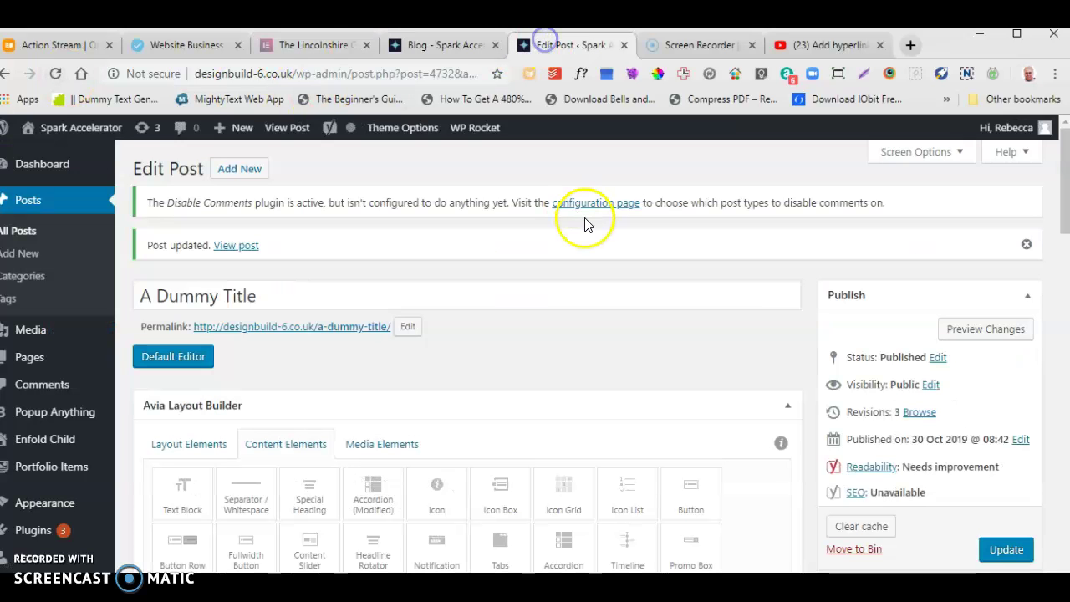
# Open the site's Blog page for editing in the Advanced Layout Builder
pyautogui.click(455, 48)
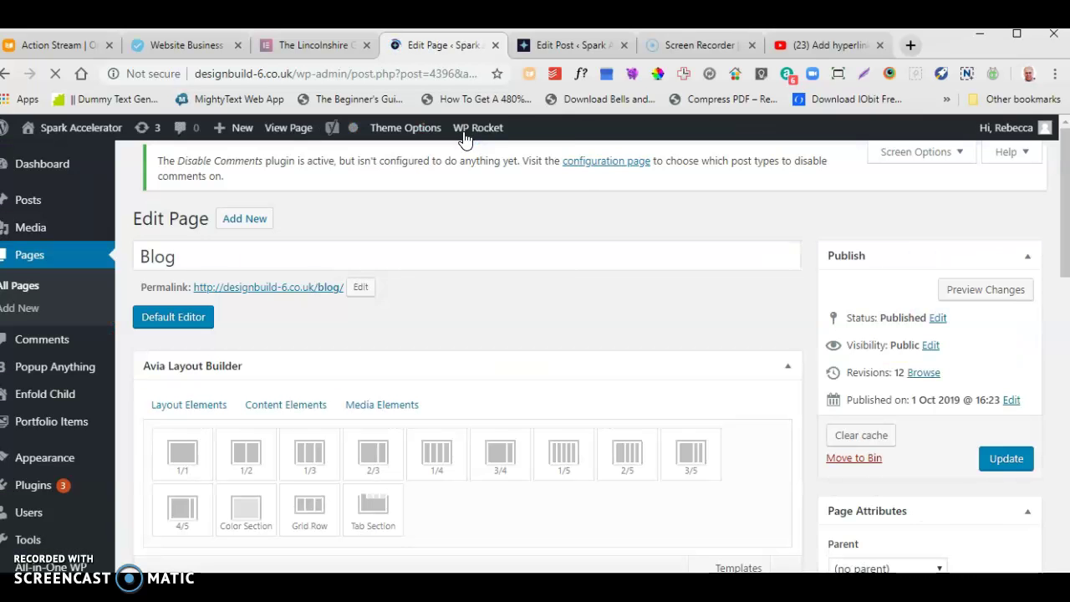
pyautogui.moveTo(463, 146)
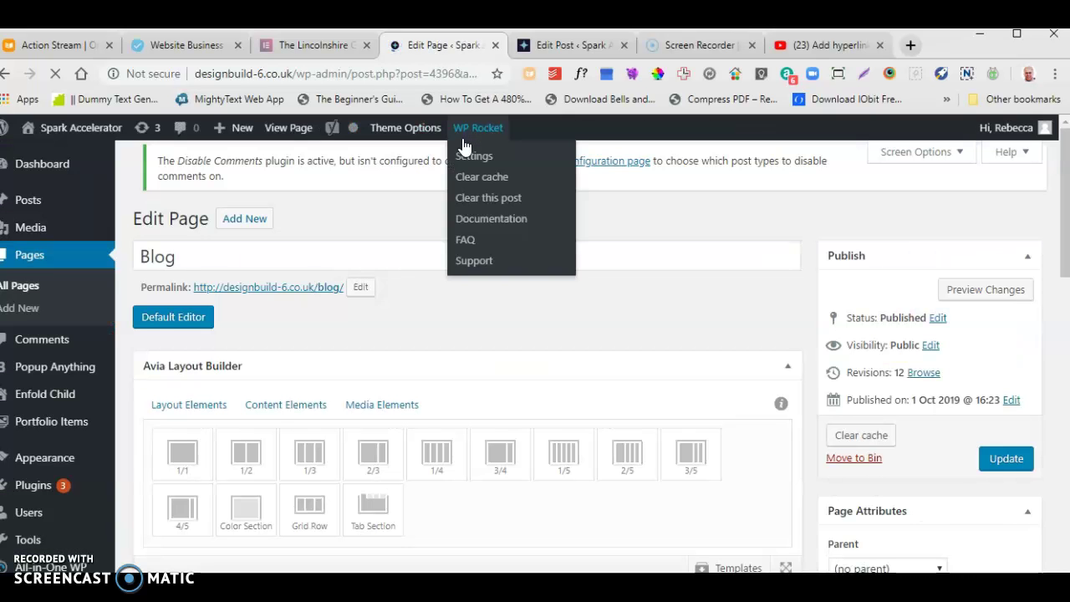
pyautogui.scroll(-1, 464, 147)
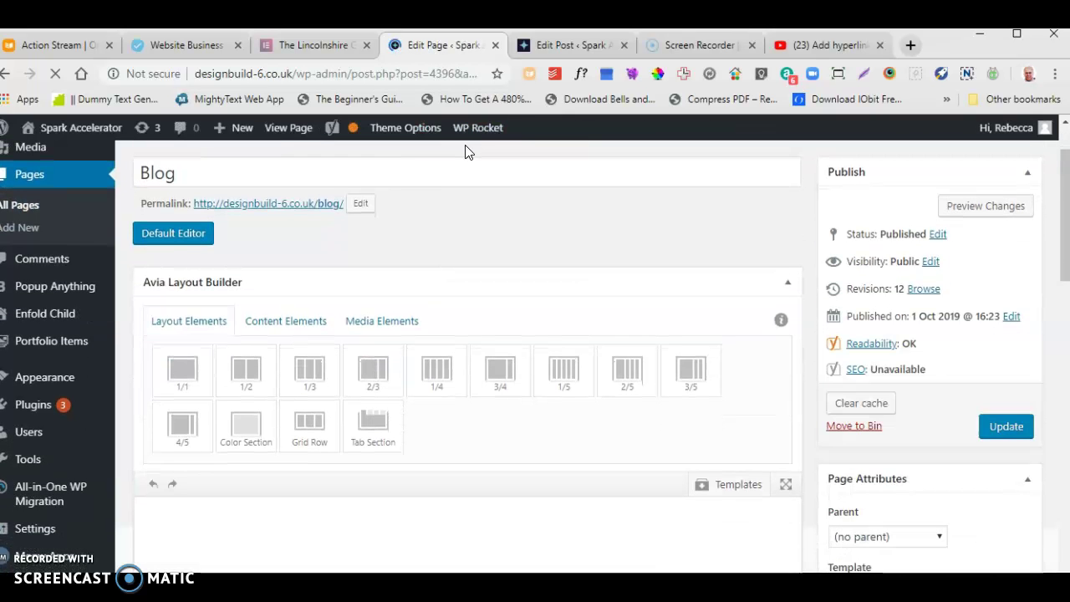
pyautogui.scroll(-4, 468, 154)
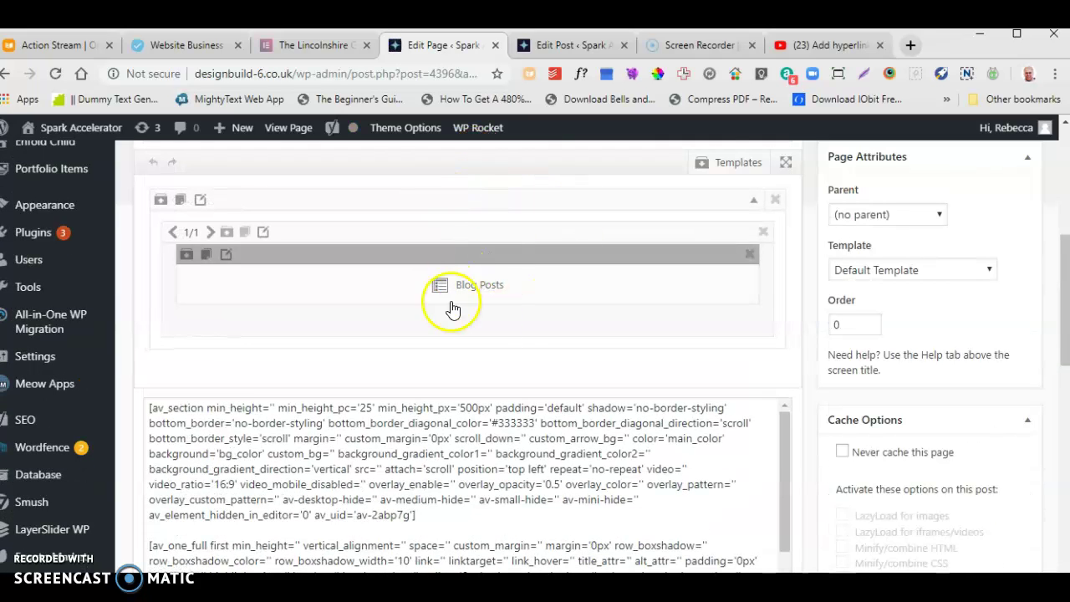
# Set the Blog Posts element to use the Events, Mentor, Programme, Uncategorized and University categories
pyautogui.click(491, 289)
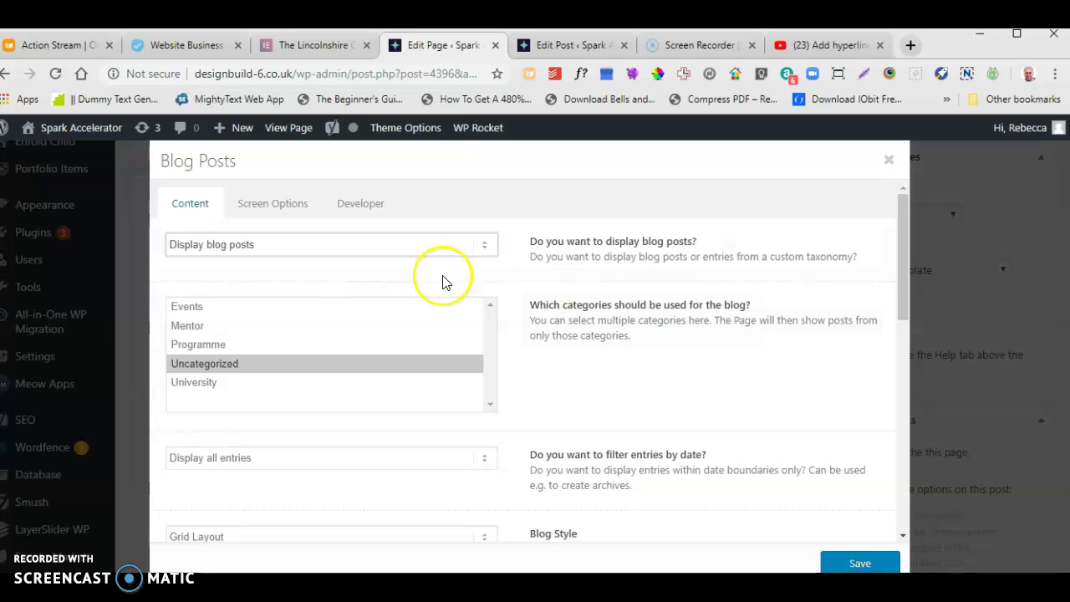
pyautogui.click(235, 308)
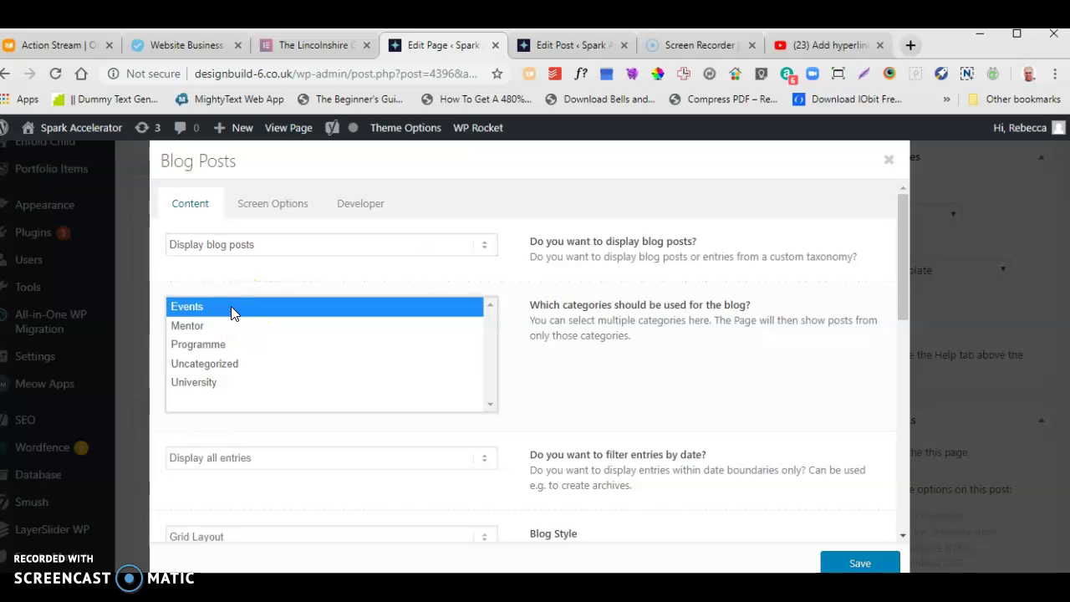
pyautogui.keyDown('ctrl'); pyautogui.click(231, 325); pyautogui.keyUp('ctrl')
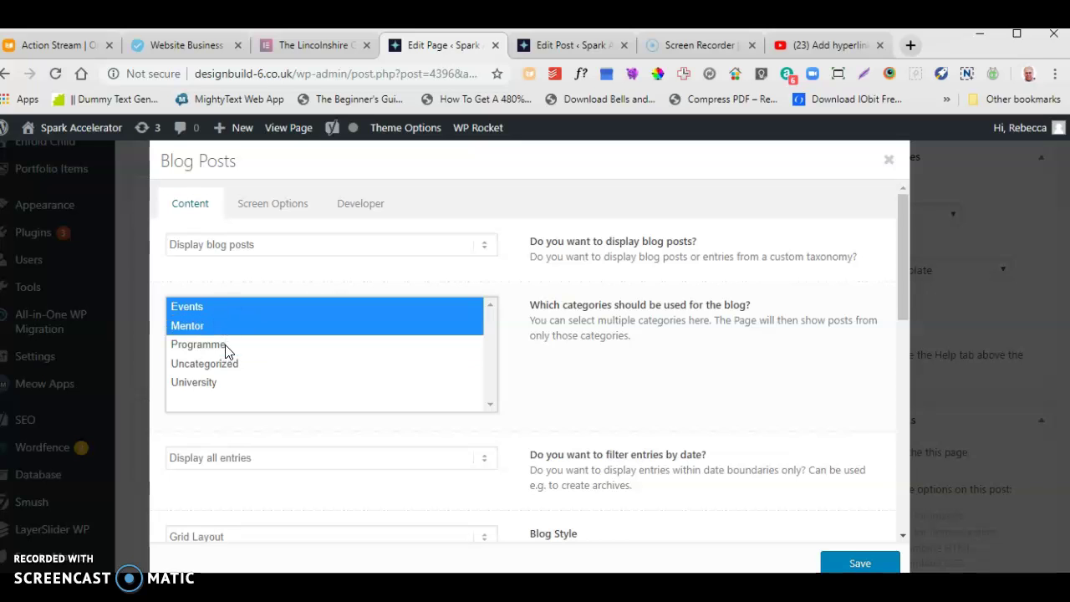
pyautogui.keyDown('ctrl'); pyautogui.click(226, 346); pyautogui.keyUp('ctrl')
pyautogui.keyDown('ctrl'); pyautogui.click(233, 364); pyautogui.keyUp('ctrl')
pyautogui.keyDown('ctrl'); pyautogui.click(227, 383); pyautogui.keyUp('ctrl')
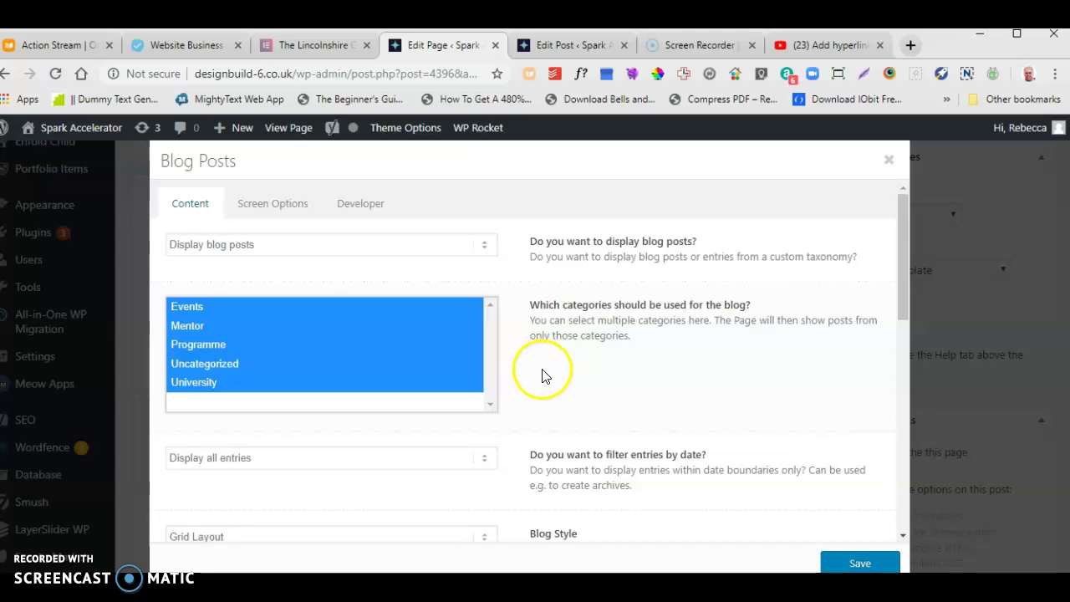
# Set the Blog Posts element's post number to 12 items per page and save the element
pyautogui.scroll(-2, 546, 372)
pyautogui.scroll(-1, 545, 372)
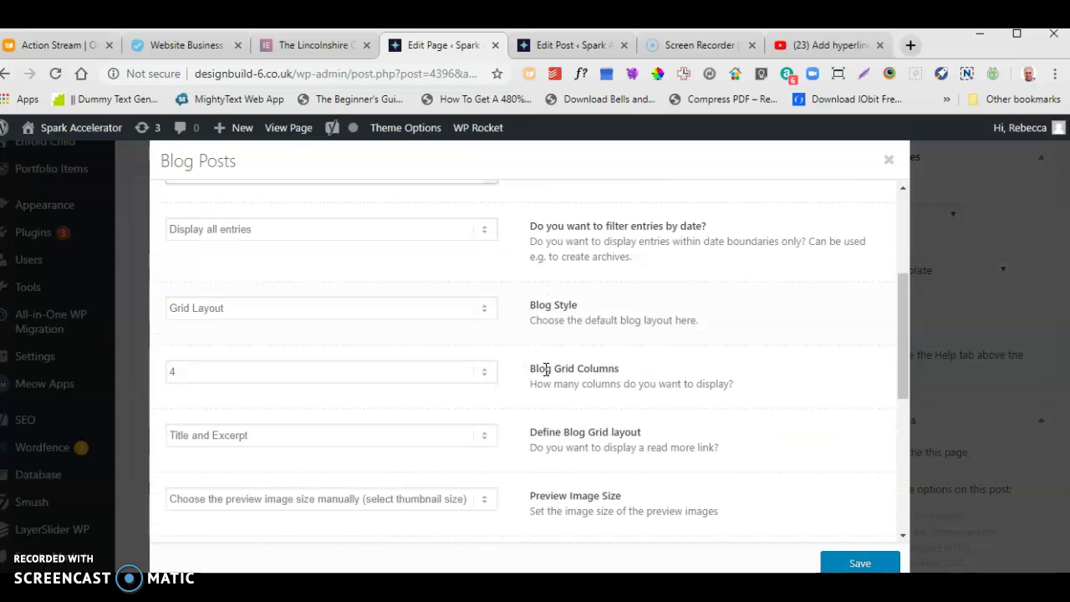
pyautogui.scroll(-2, 489, 372)
pyautogui.scroll(-1, 489, 373)
pyautogui.click(485, 376)
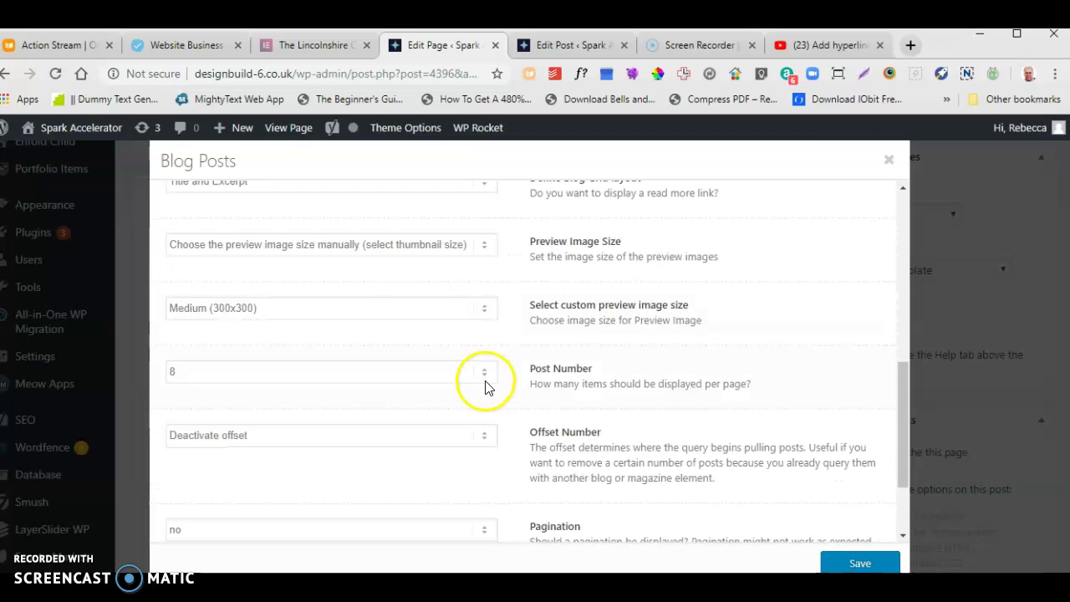
pyautogui.click(485, 377)
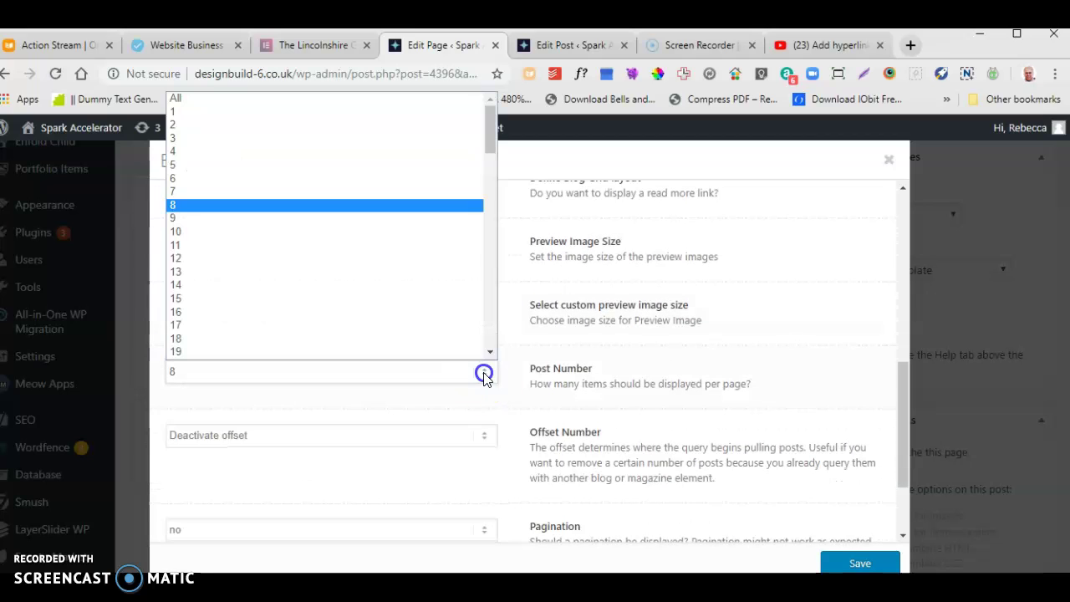
pyautogui.click(370, 232)
pyautogui.scroll(-1, 690, 344)
pyautogui.scroll(1, 697, 351)
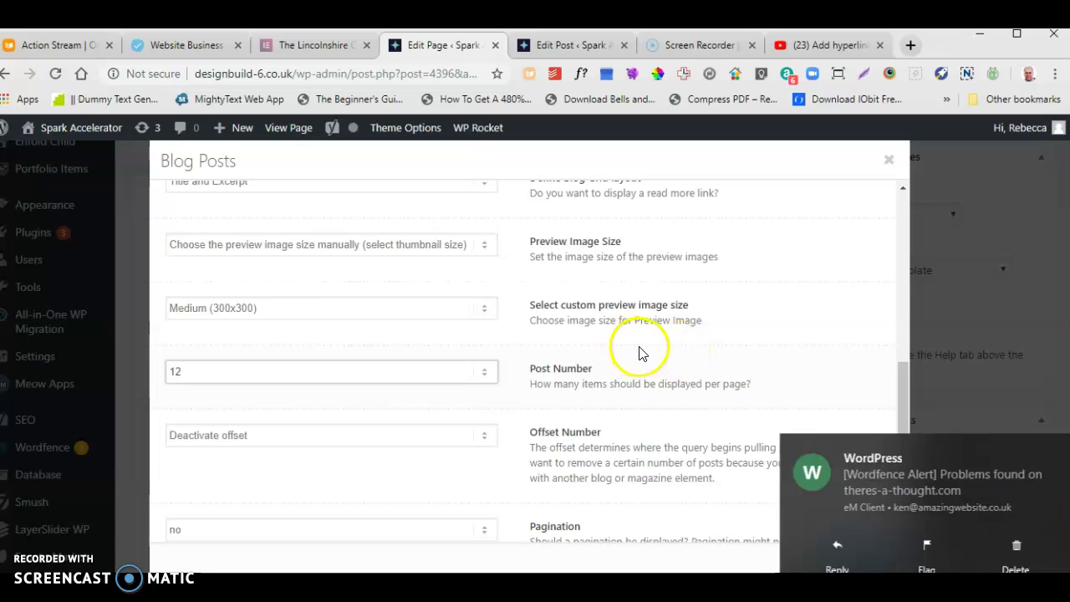
pyautogui.scroll(-1, 669, 356)
pyautogui.moveTo(920, 444)
pyautogui.click(1053, 449)
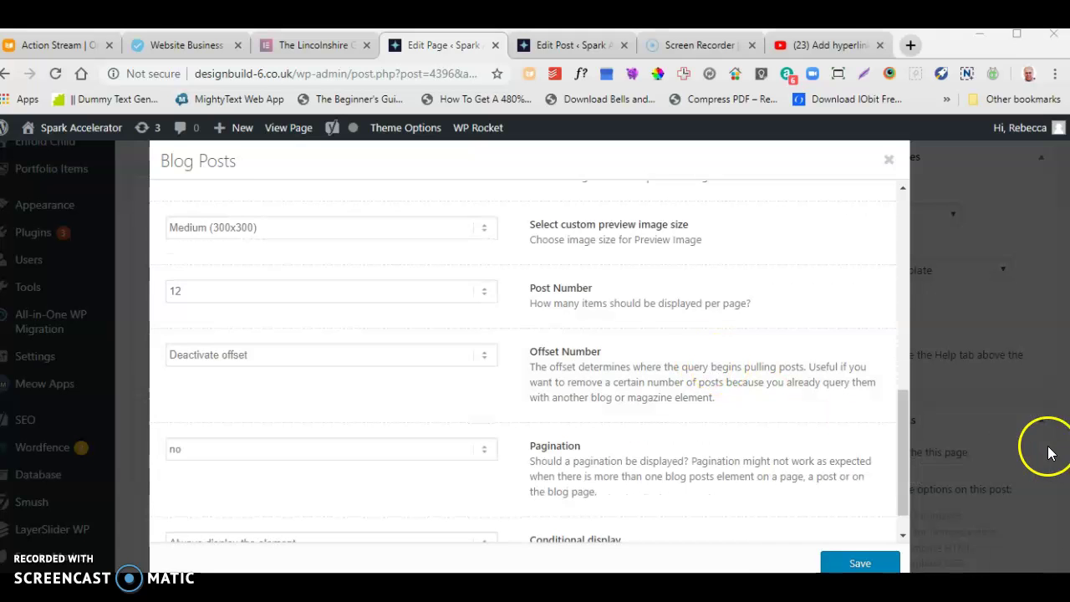
pyautogui.scroll(-1, 870, 535)
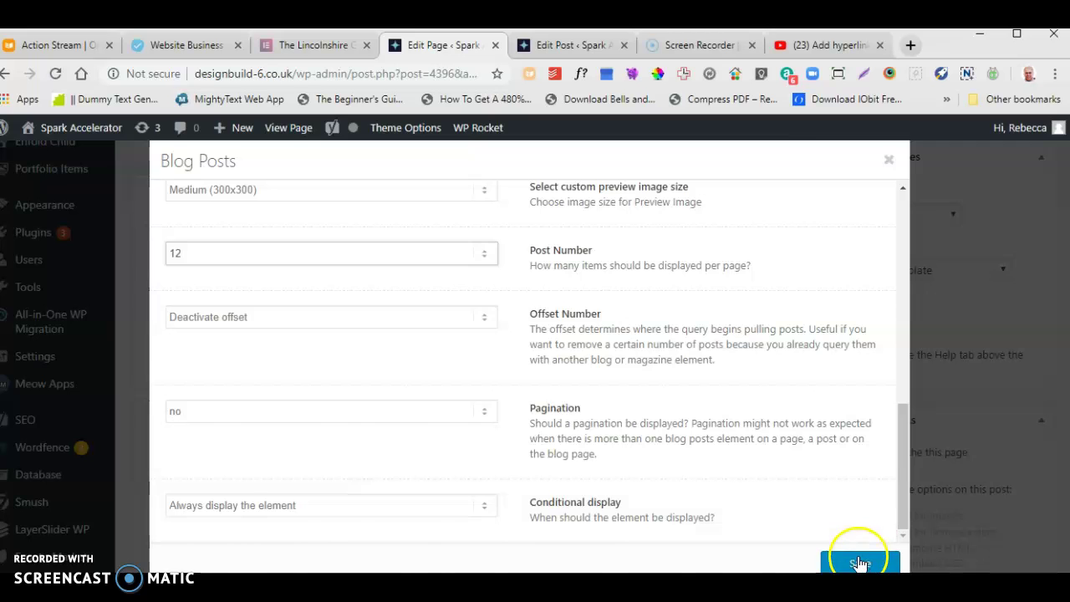
pyautogui.click(855, 562)
# Update the Blog page and view its public version to check the listed posts
pyautogui.scroll(5, 967, 292)
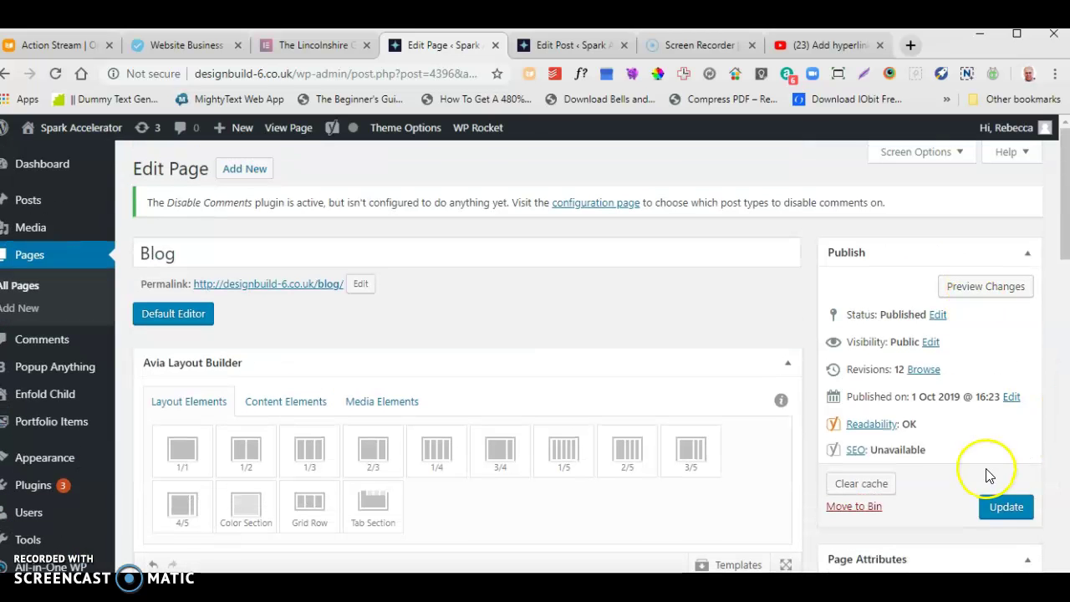
pyautogui.click(1007, 507)
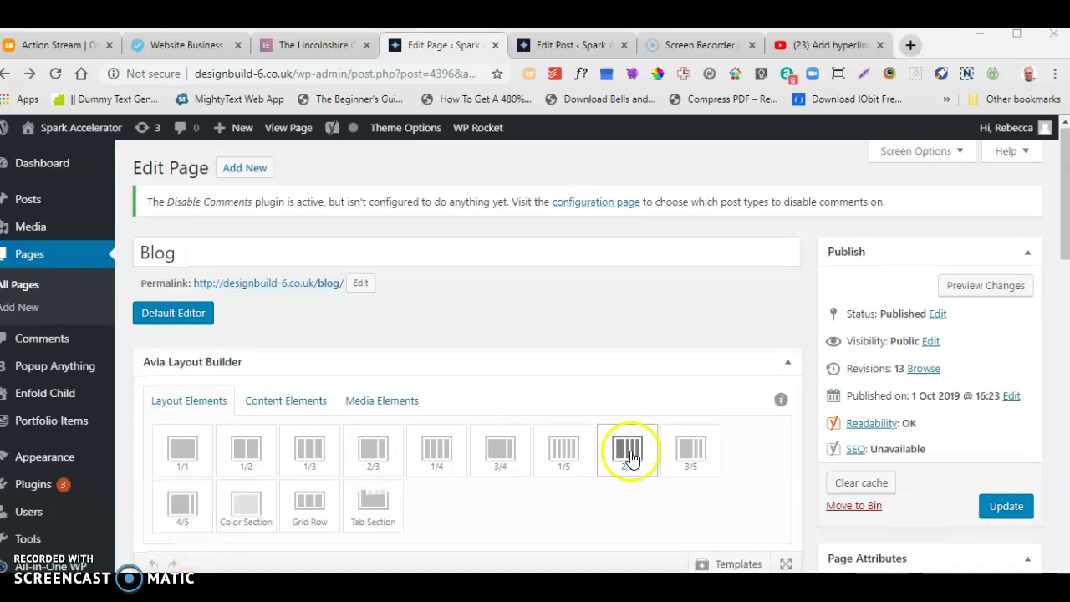
pyautogui.click(289, 131)
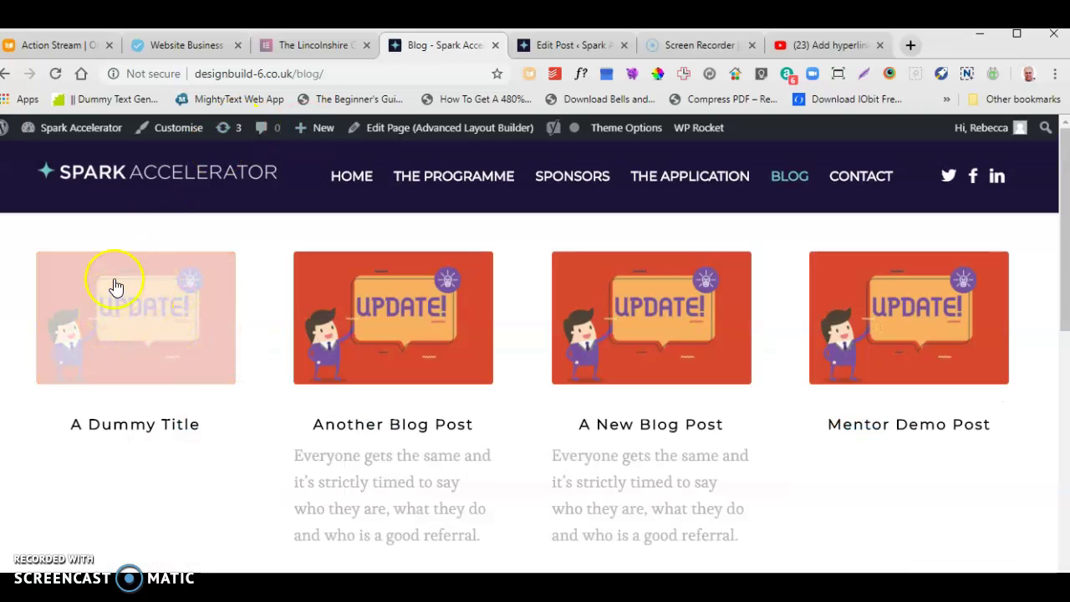
pyautogui.scroll(-2, 132, 327)
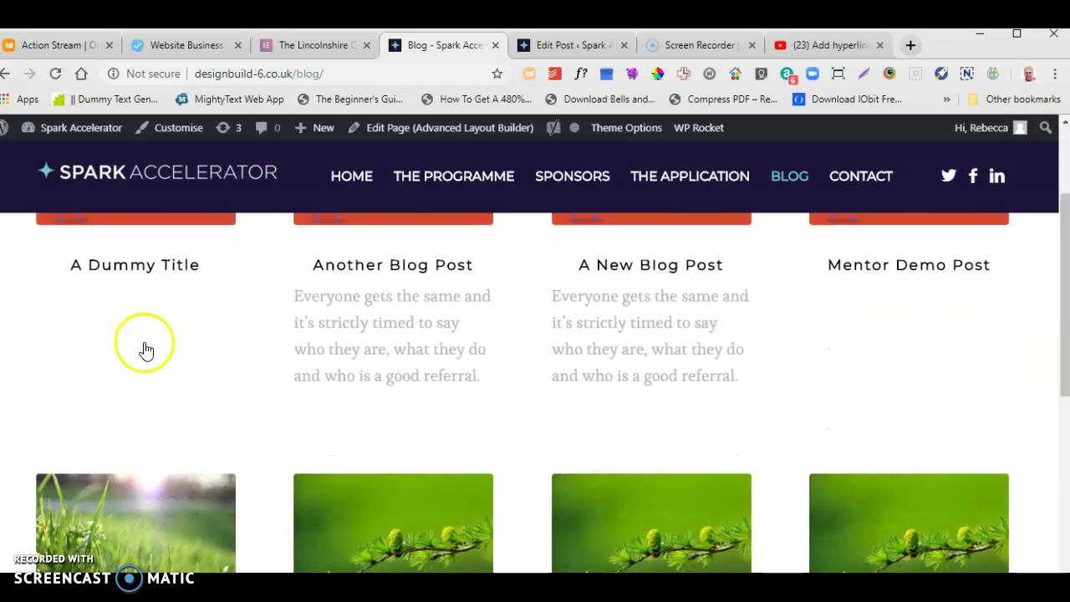
pyautogui.scroll(2, 145, 339)
pyautogui.scroll(-1, 144, 385)
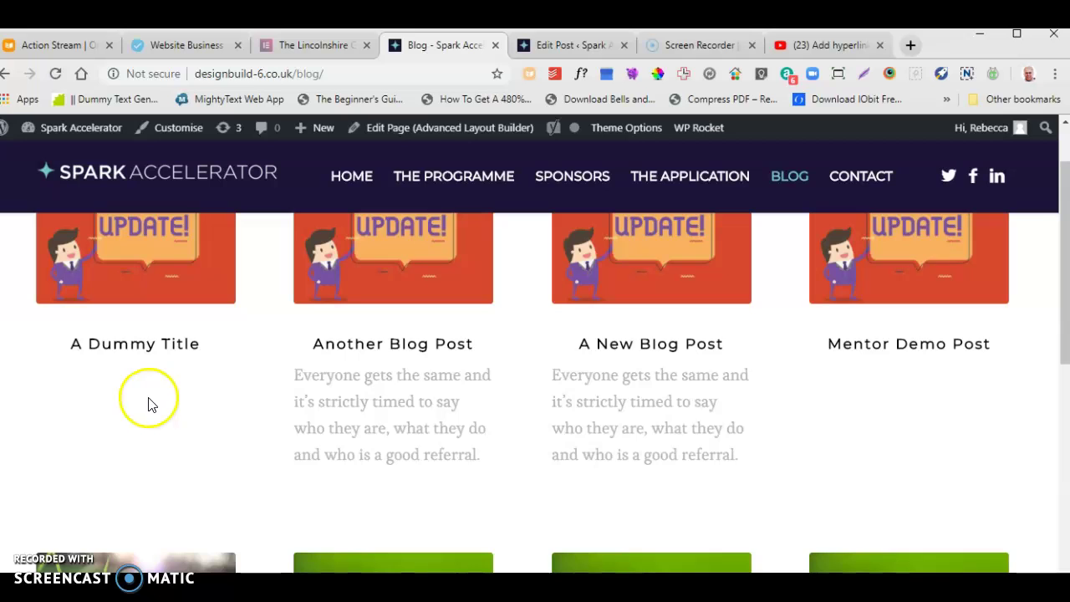
pyautogui.scroll(1, 150, 397)
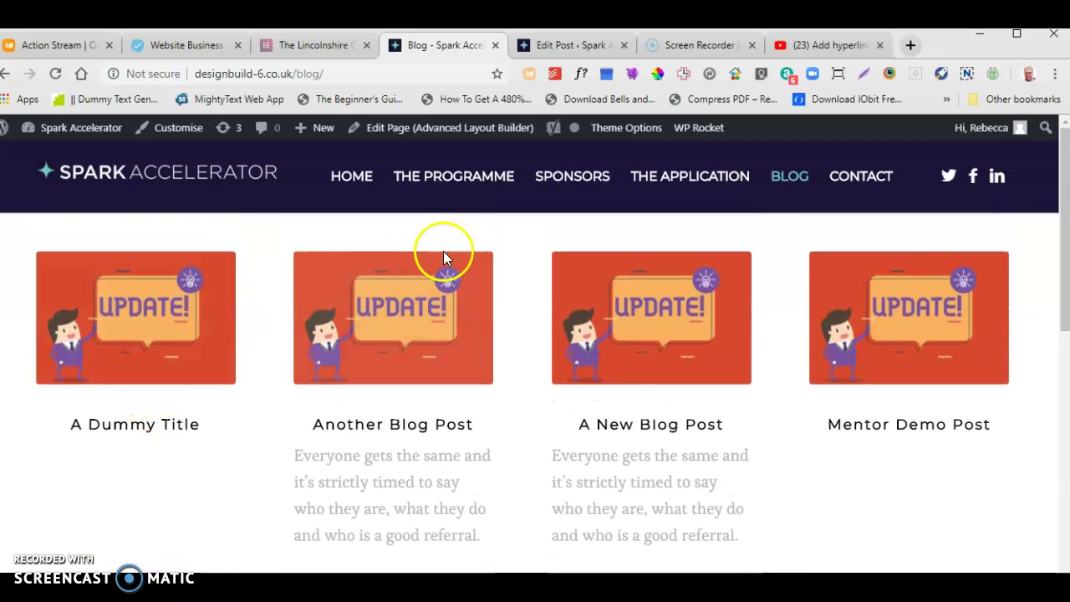
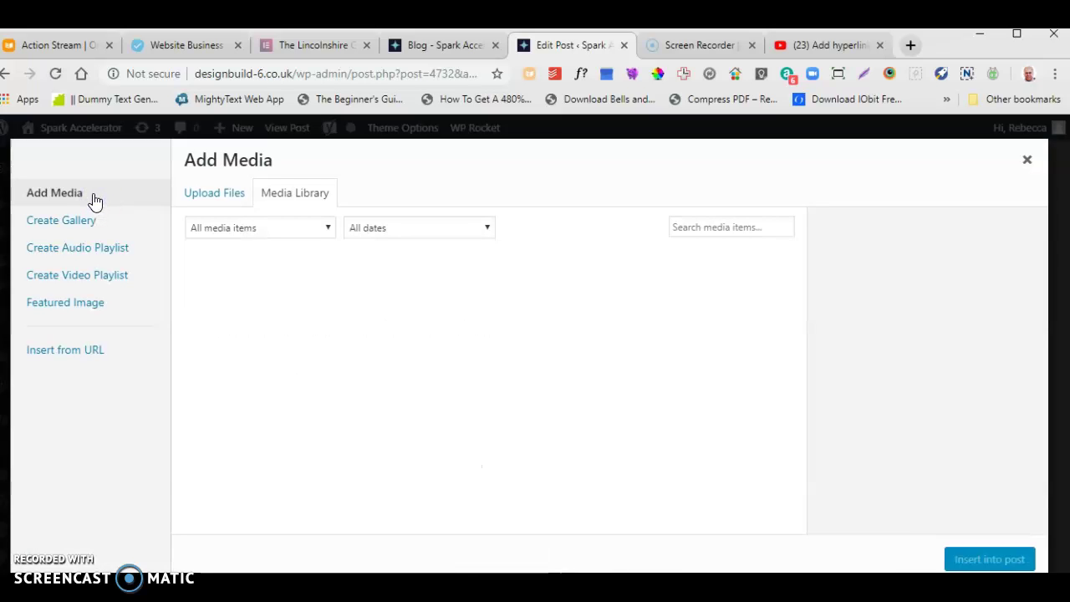
# Select the space shuttle launch image in the media library and review its attachment details
pyautogui.click(241, 284)
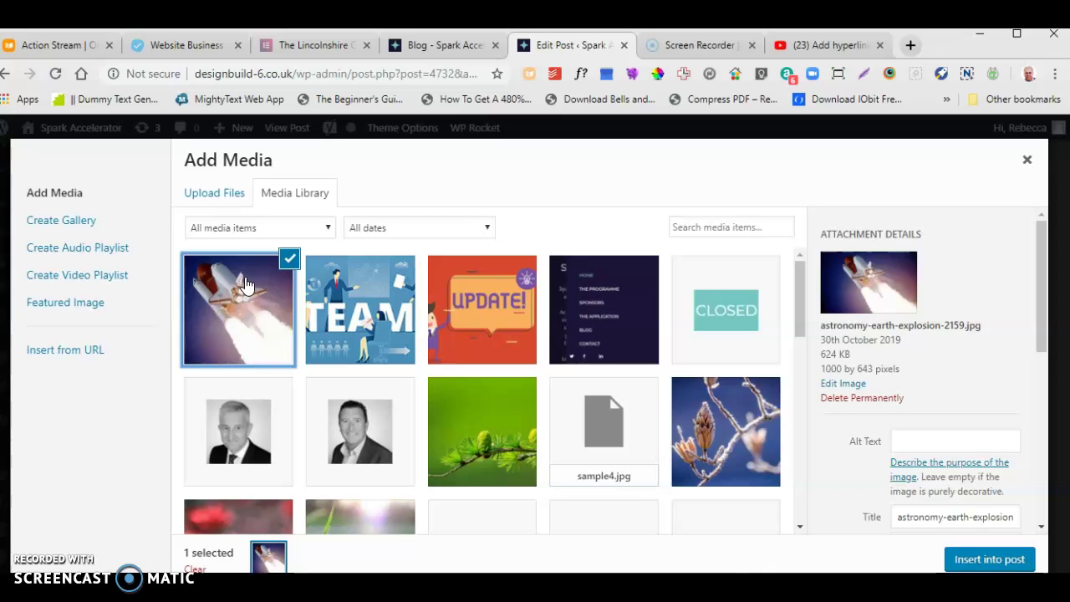
pyautogui.click(209, 193)
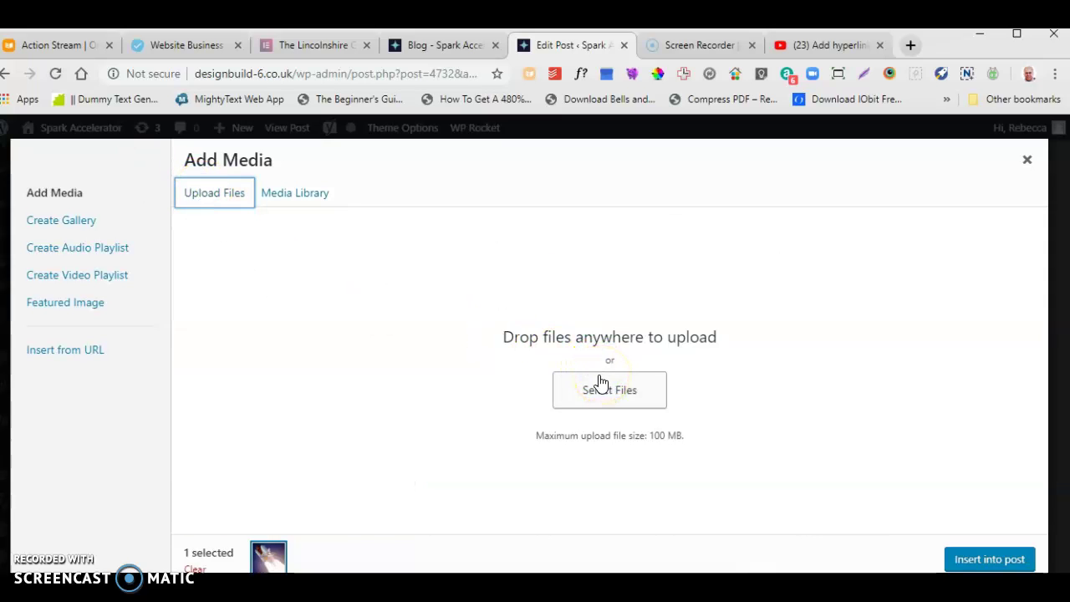
pyautogui.click(303, 194)
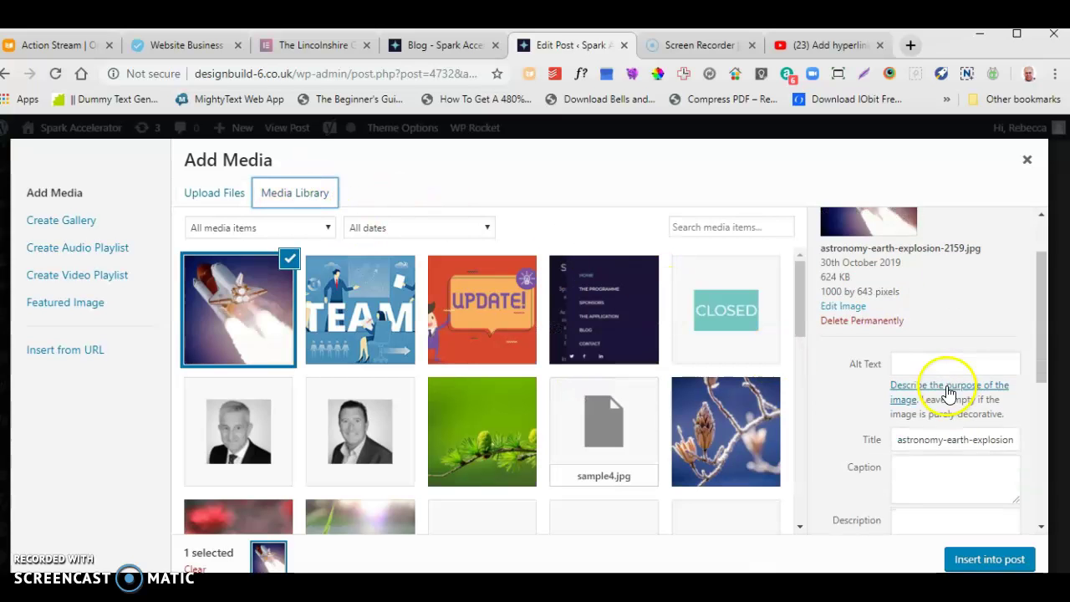
pyautogui.scroll(-5, 949, 394)
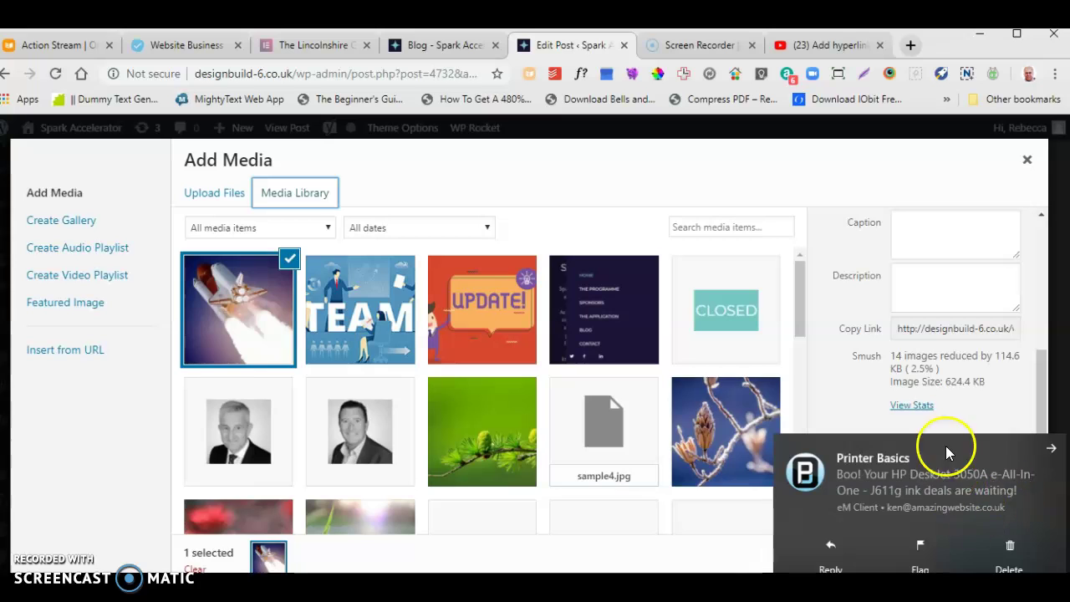
pyautogui.scroll(2, 916, 328)
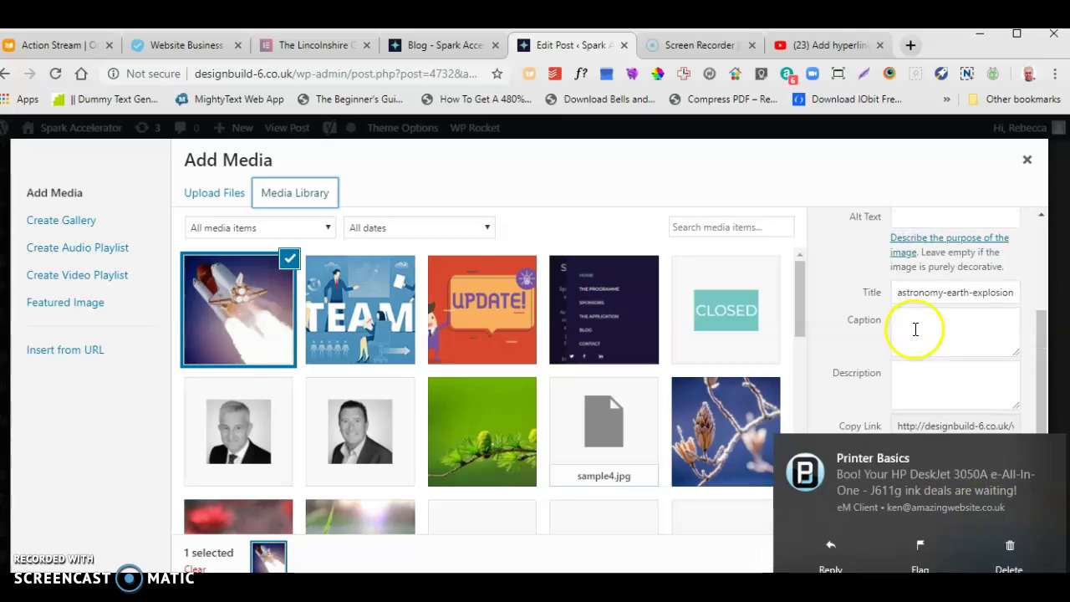
# Move the shuttle image's title text, astronomy-earth-explosion-2159, into its alt text and insert the image into the post
pyautogui.moveTo(897, 354); pyautogui.dragTo(1035, 361)
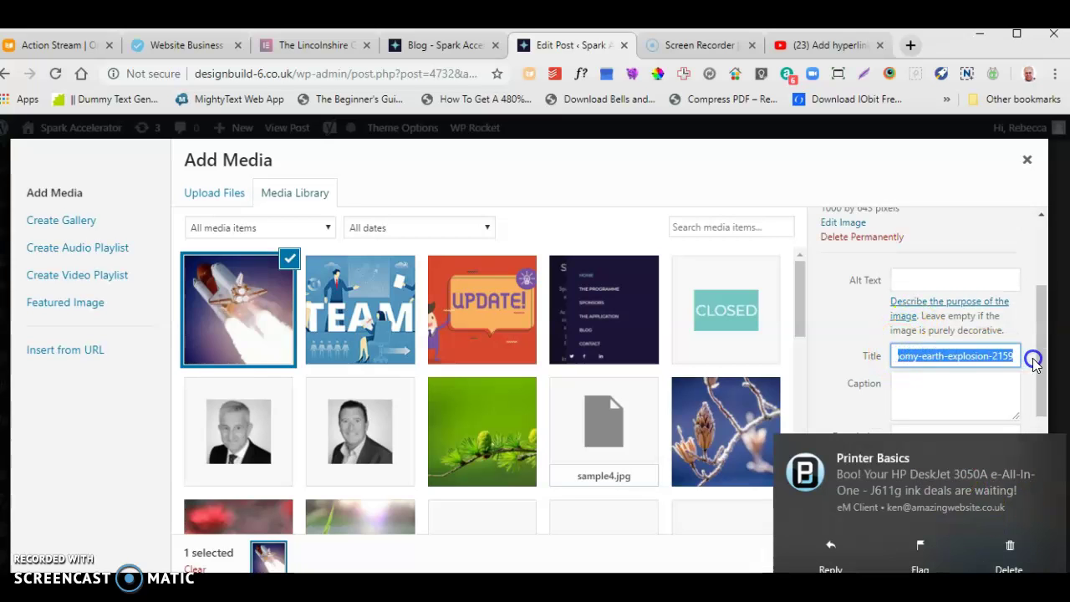
pyautogui.rightClick(993, 355)
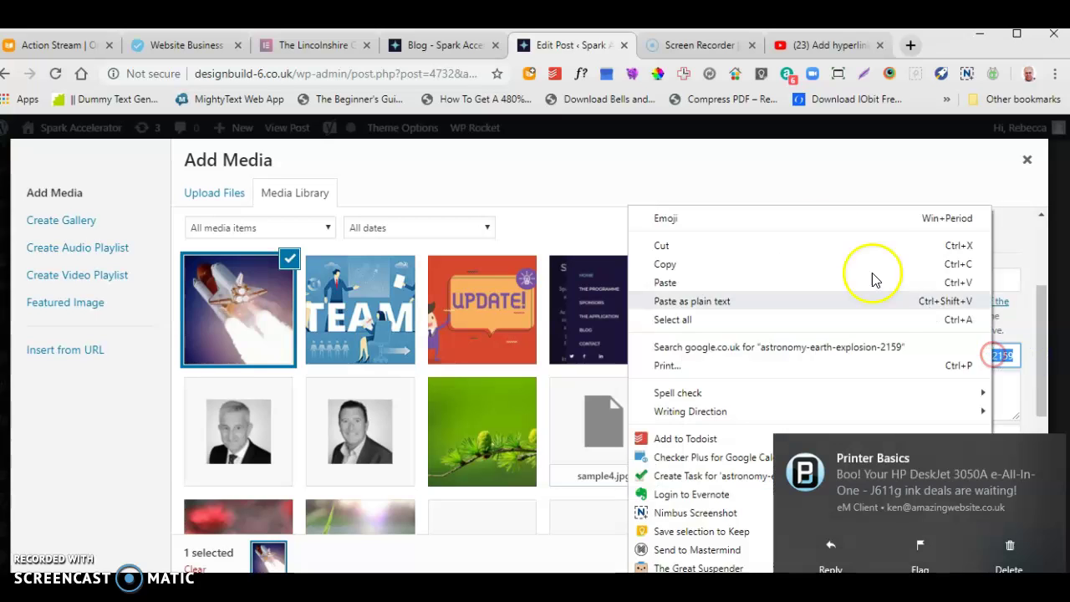
pyautogui.click(784, 247)
pyautogui.click(908, 280)
pyautogui.rightClick(908, 279)
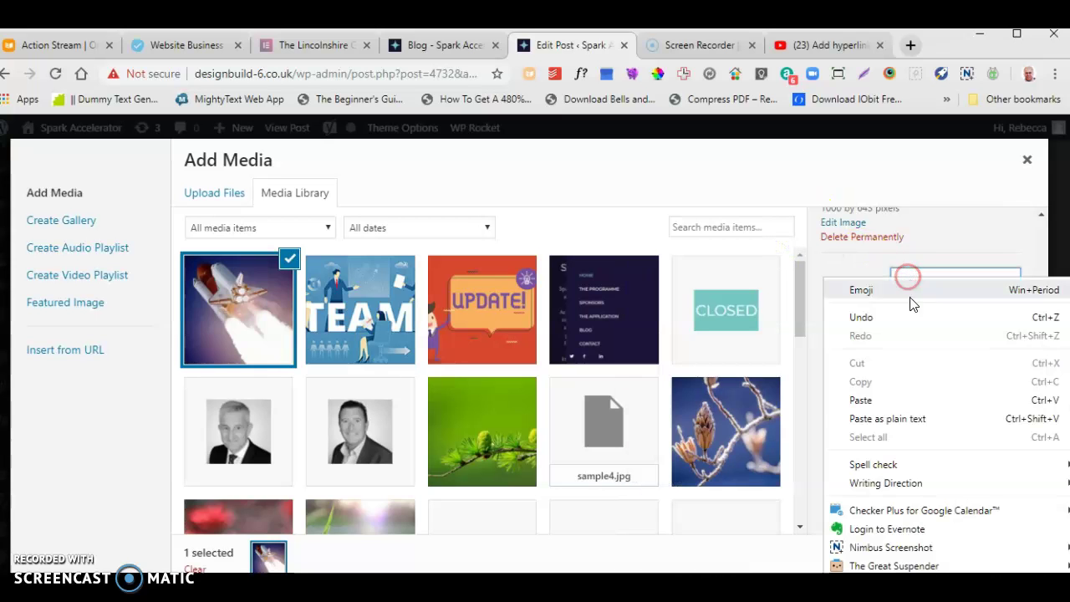
pyautogui.click(909, 400)
pyautogui.scroll(-1, 975, 359)
pyautogui.scroll(1, 978, 334)
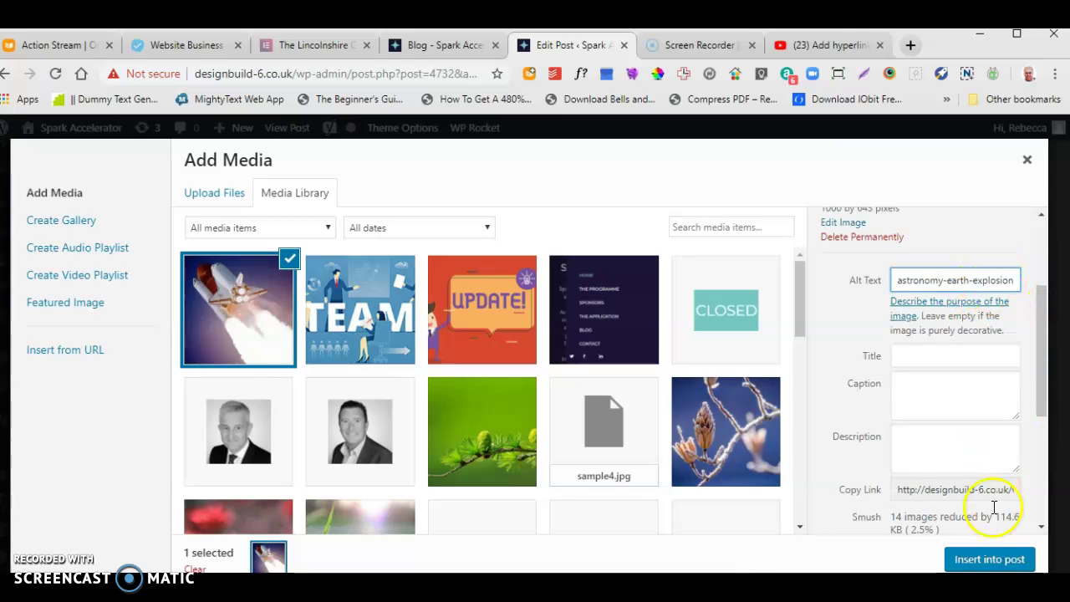
pyautogui.click(990, 559)
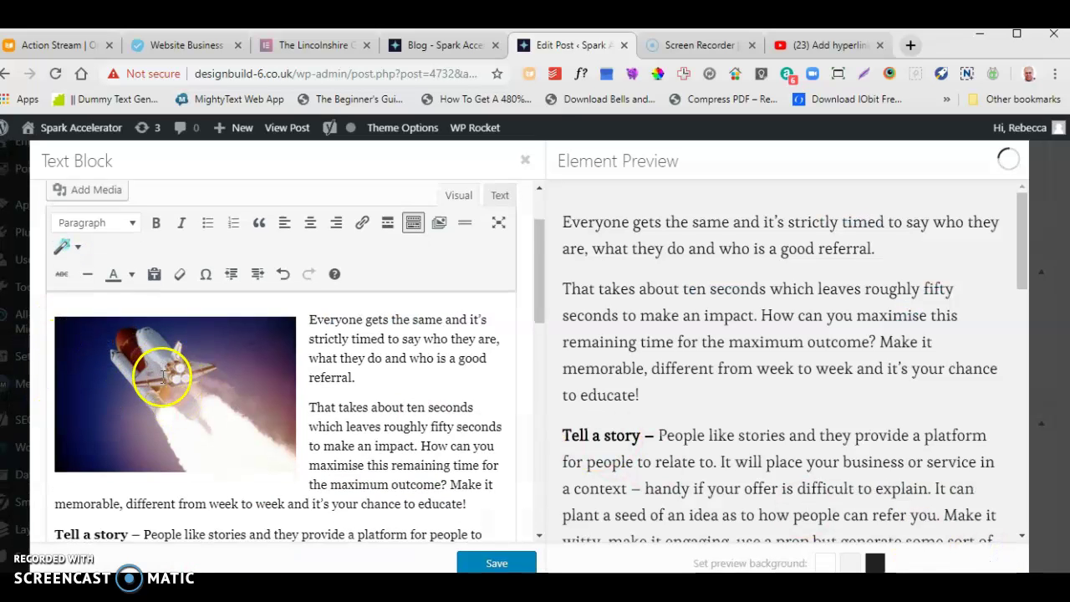
# Try right and centre alignment for the shuttle image in the text block, and return it to left alignment
pyautogui.scroll(-1, 142, 368)
pyautogui.click(146, 347)
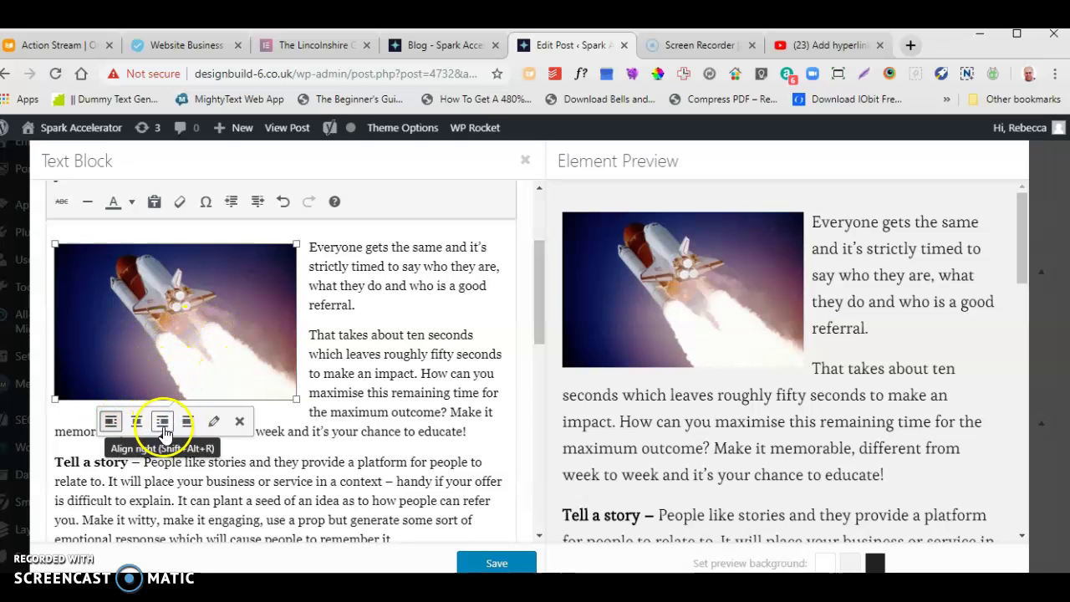
pyautogui.click(114, 423)
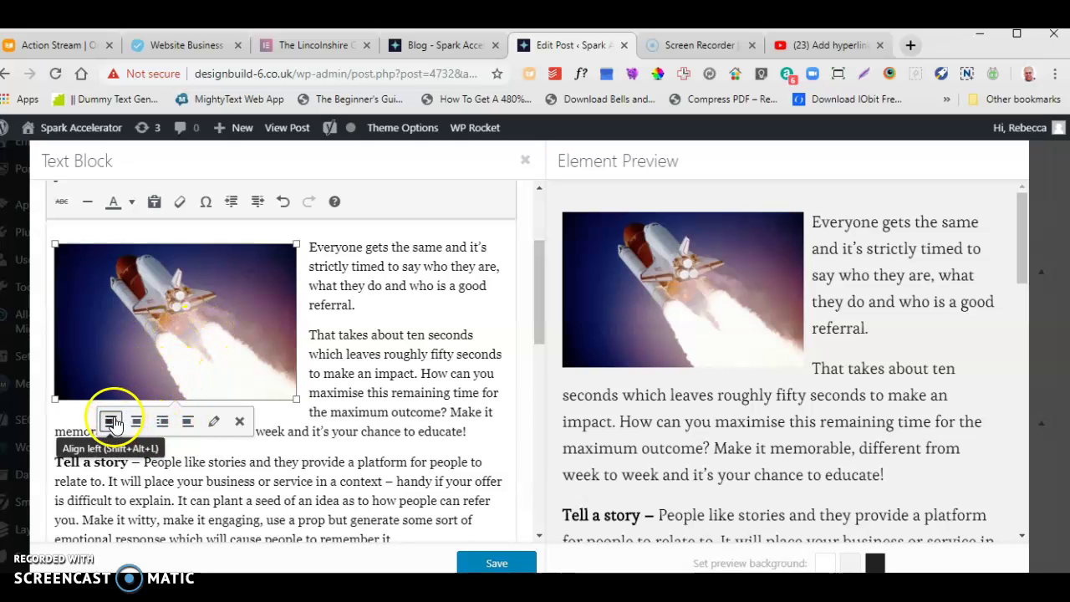
pyautogui.click(163, 424)
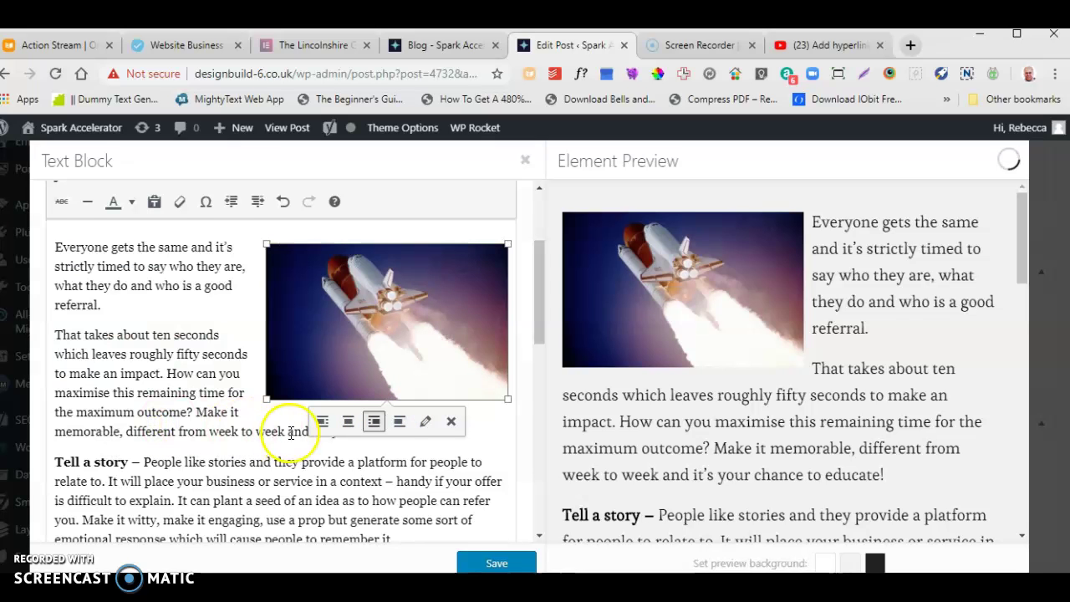
pyautogui.click(349, 422)
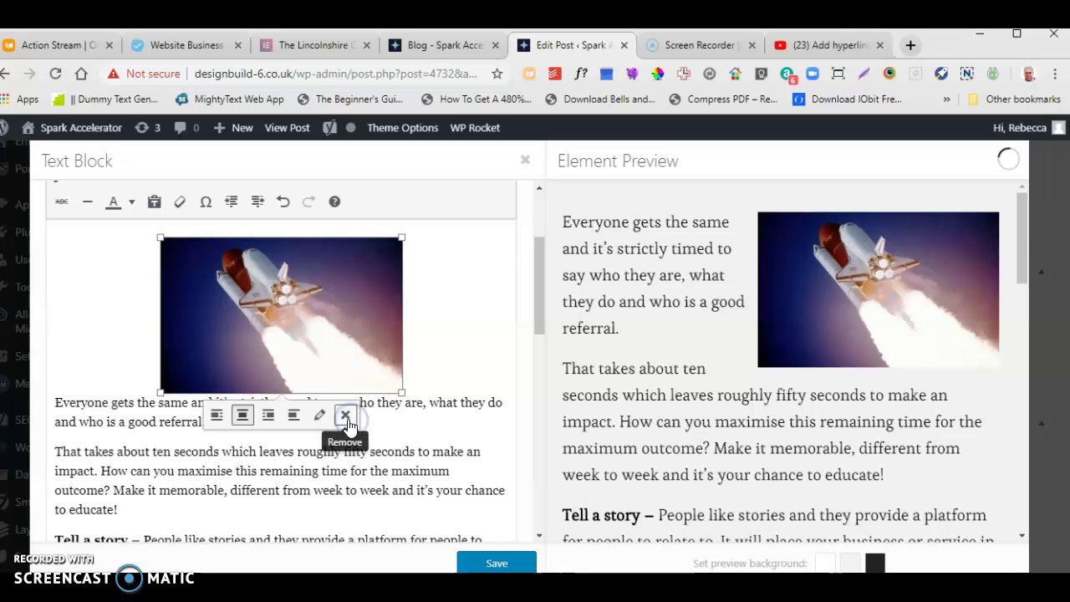
pyautogui.click(219, 408)
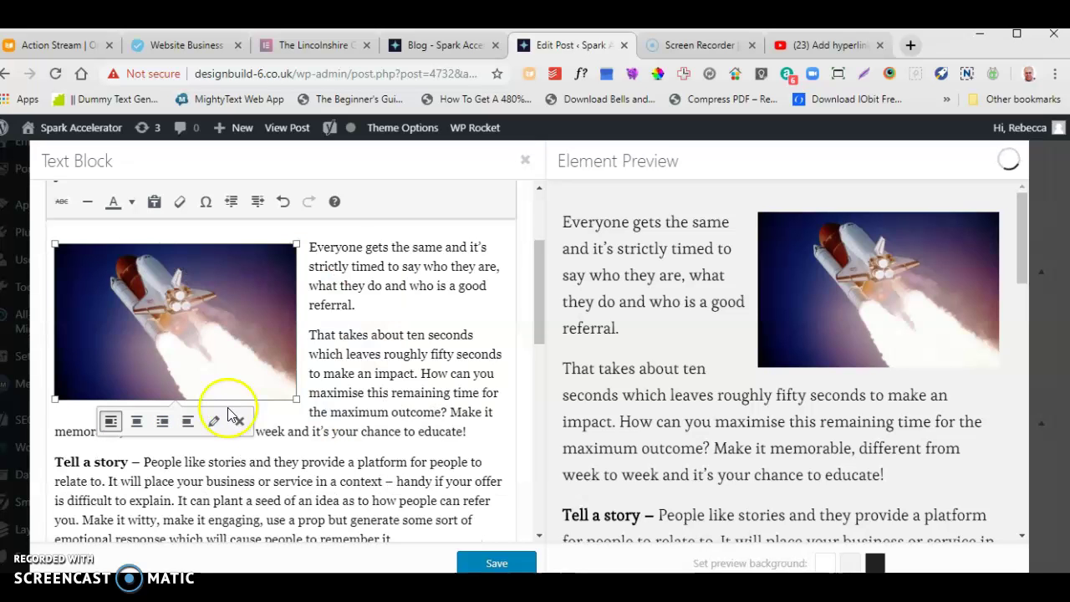
# Save the text block and update the post, and reload the site's public Blog page
pyautogui.click(497, 563)
pyautogui.scroll(5, 1008, 334)
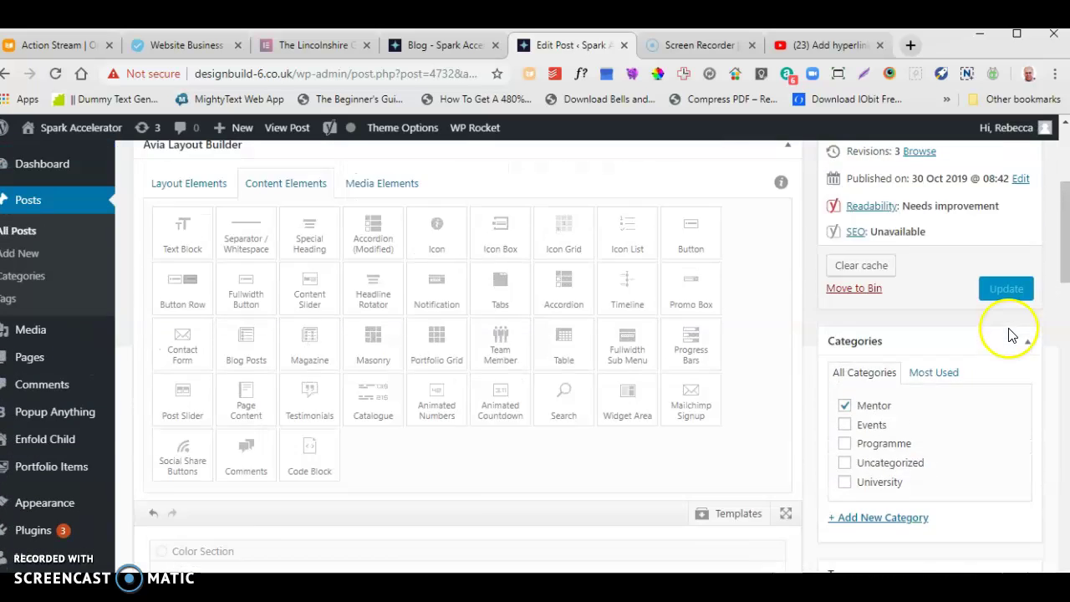
pyautogui.click(1003, 390)
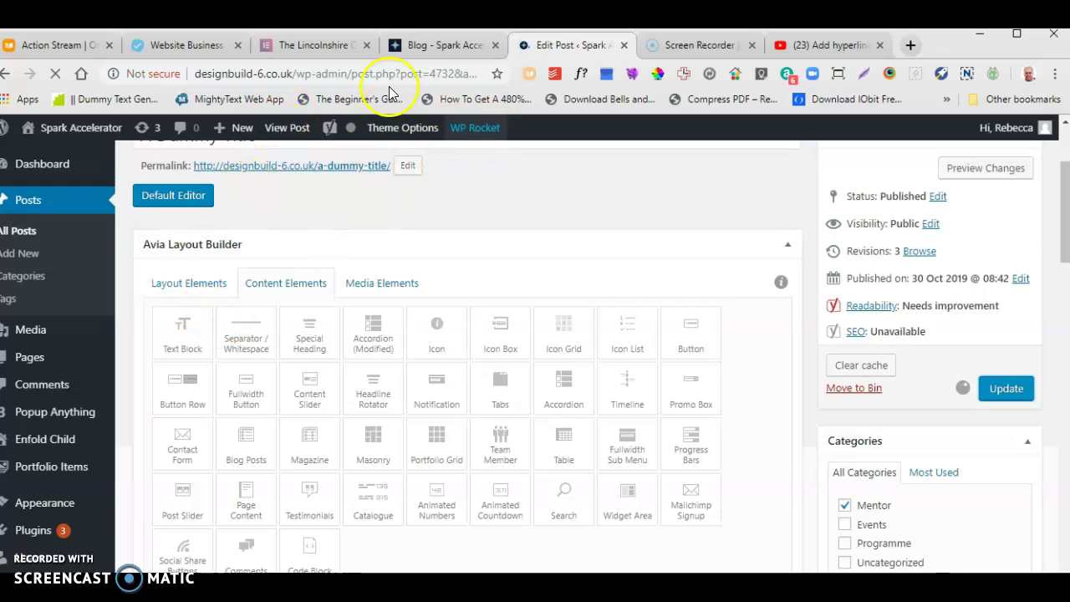
pyautogui.click(432, 45)
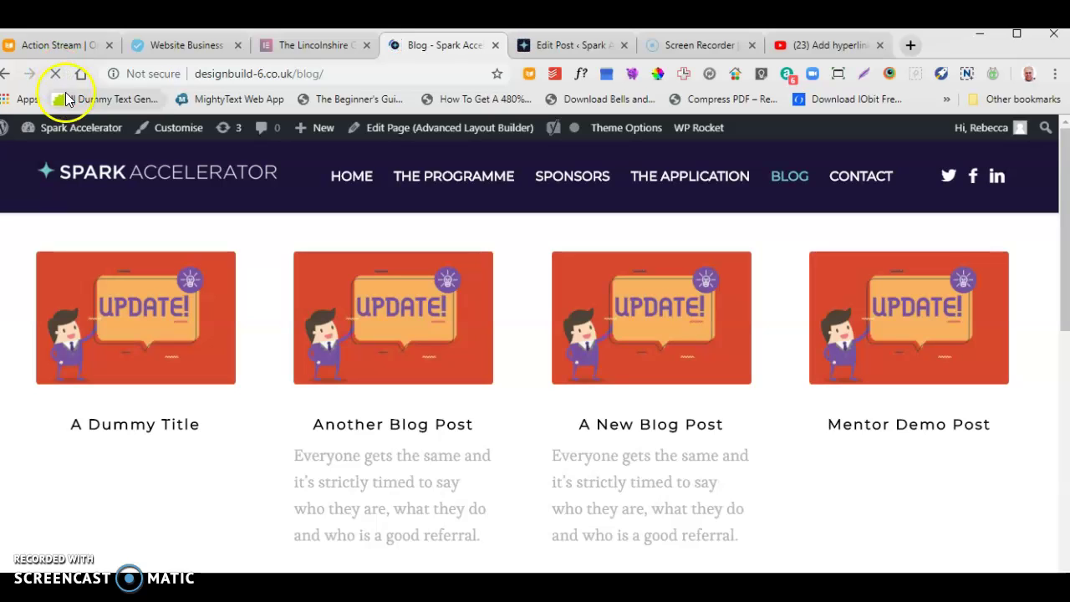
# Open the A Dummy Title post from the Blog page, review its image and text, and return to the Blog page
pyautogui.moveTo(119, 131)
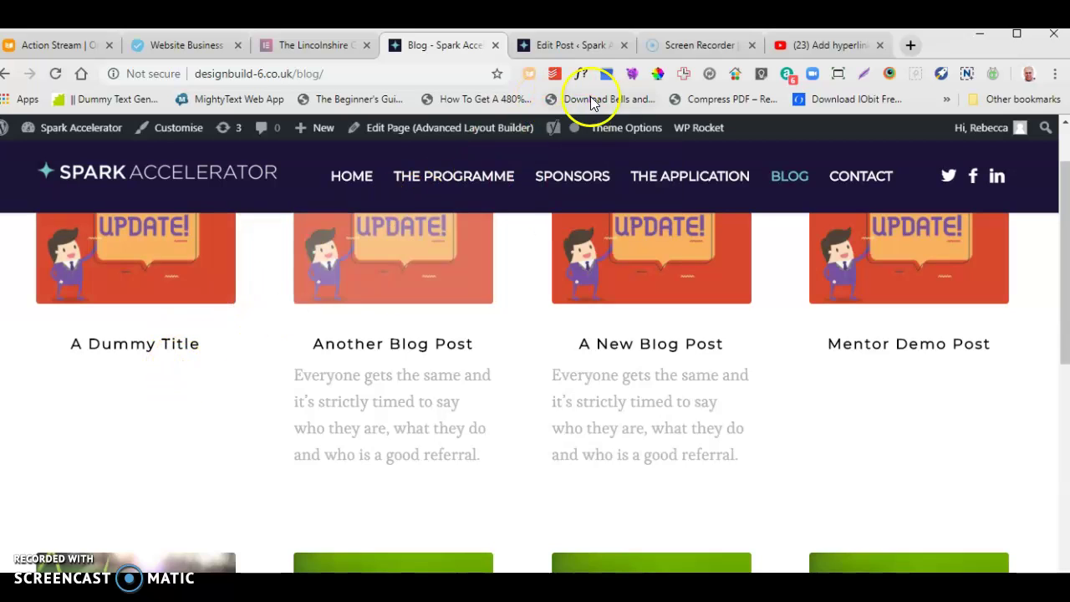
pyautogui.click(573, 47)
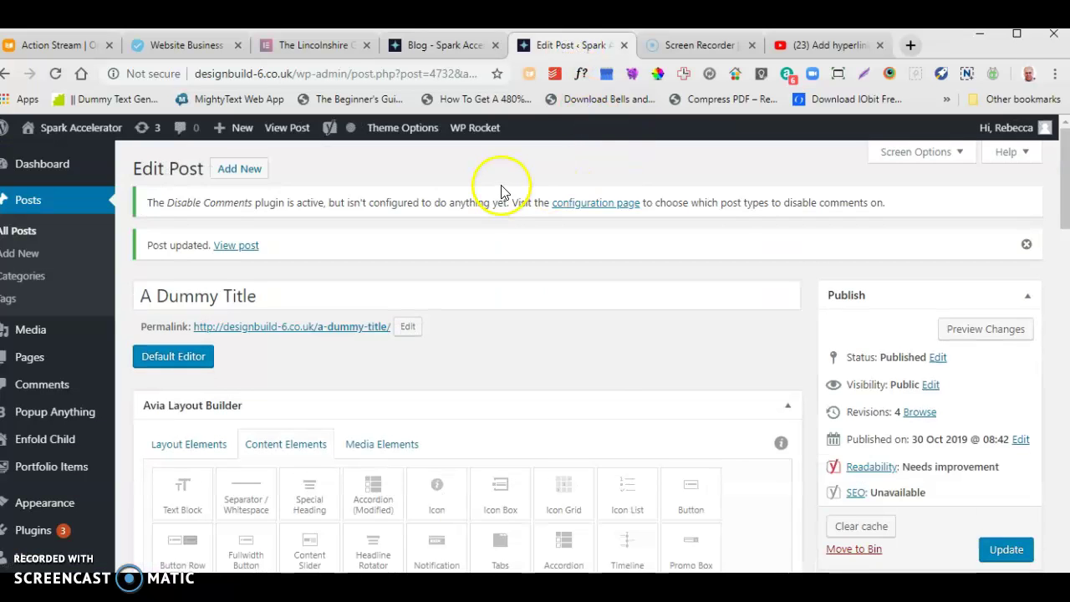
pyautogui.click(443, 47)
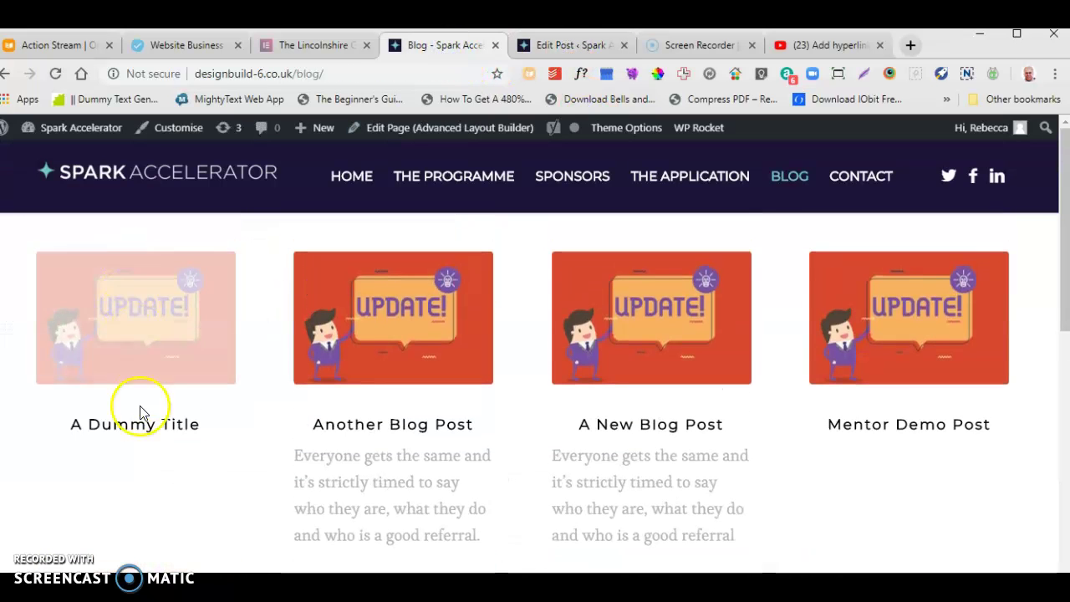
pyautogui.click(145, 323)
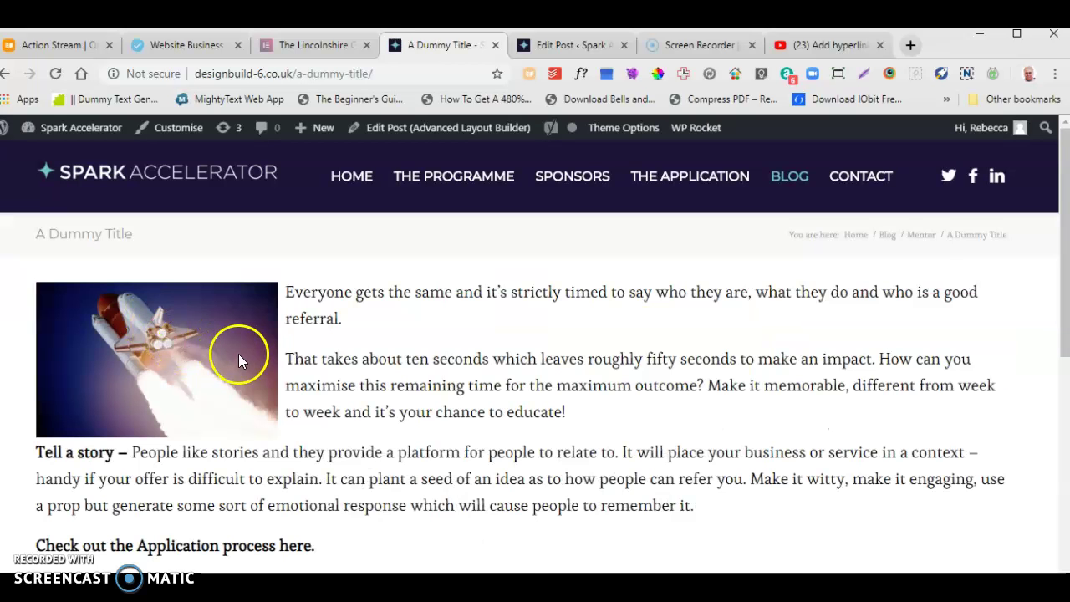
pyautogui.scroll(-5, 239, 357)
pyautogui.scroll(3, 243, 351)
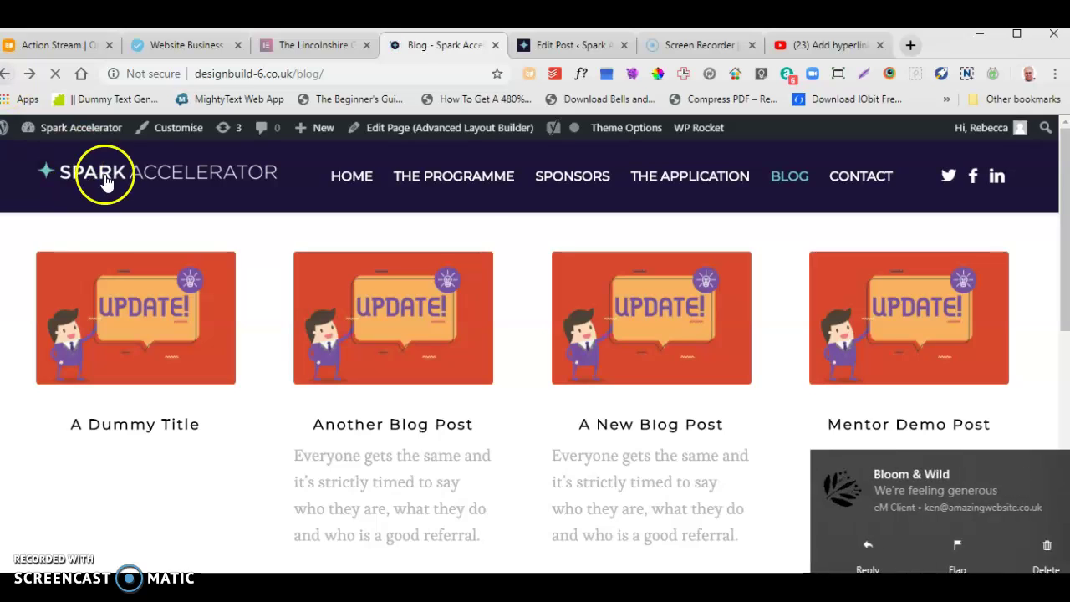
pyautogui.scroll(-1, 133, 193)
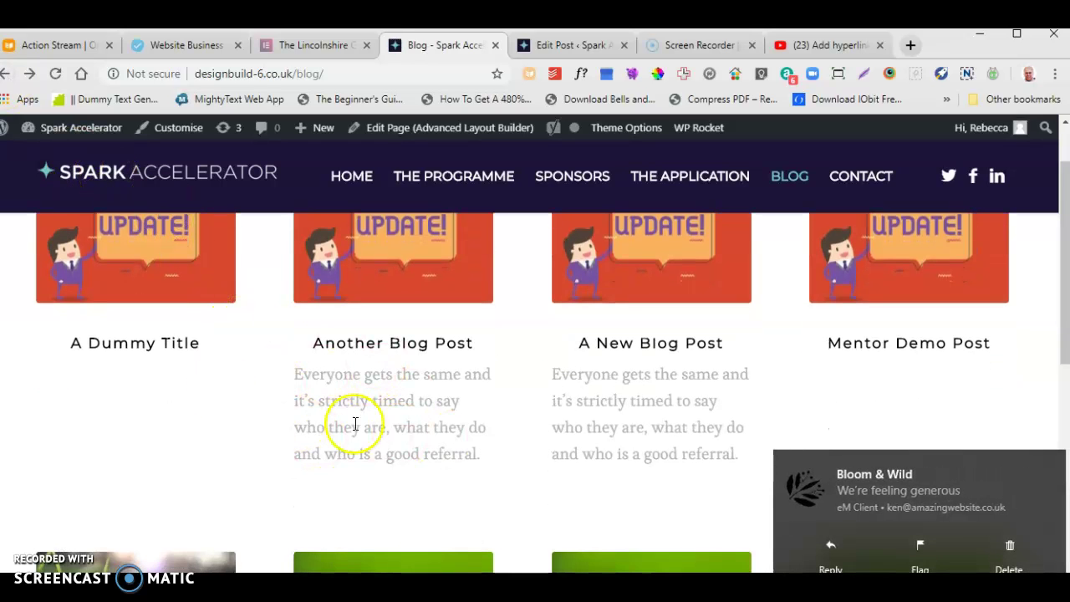
# Return to editing the post and look through its settings for the Excerpt section
pyautogui.click(544, 44)
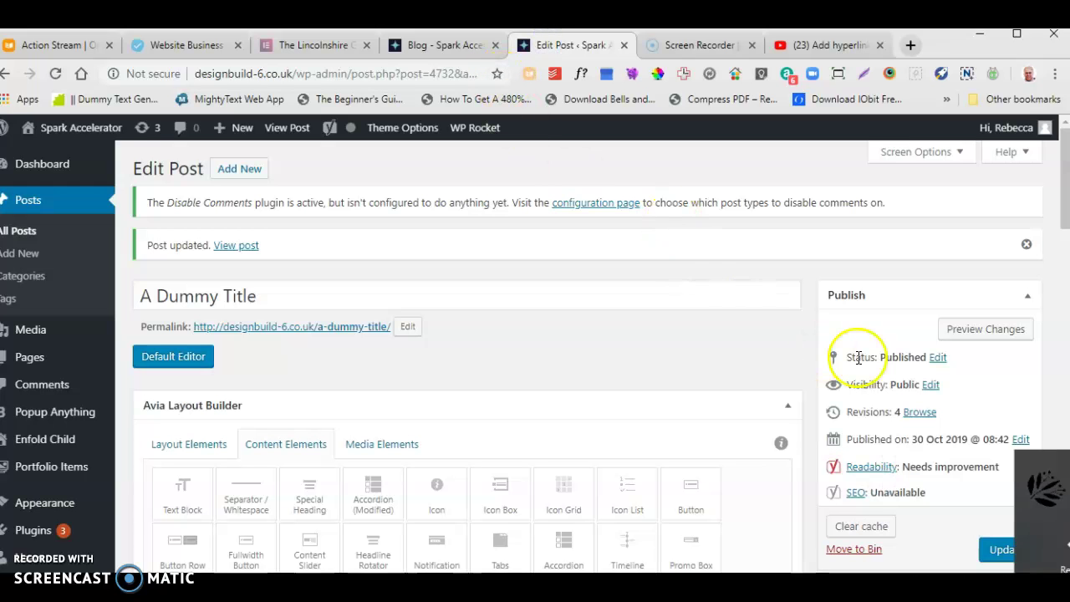
pyautogui.scroll(-1, 614, 376)
pyautogui.scroll(1, 611, 358)
pyautogui.scroll(-12, 611, 358)
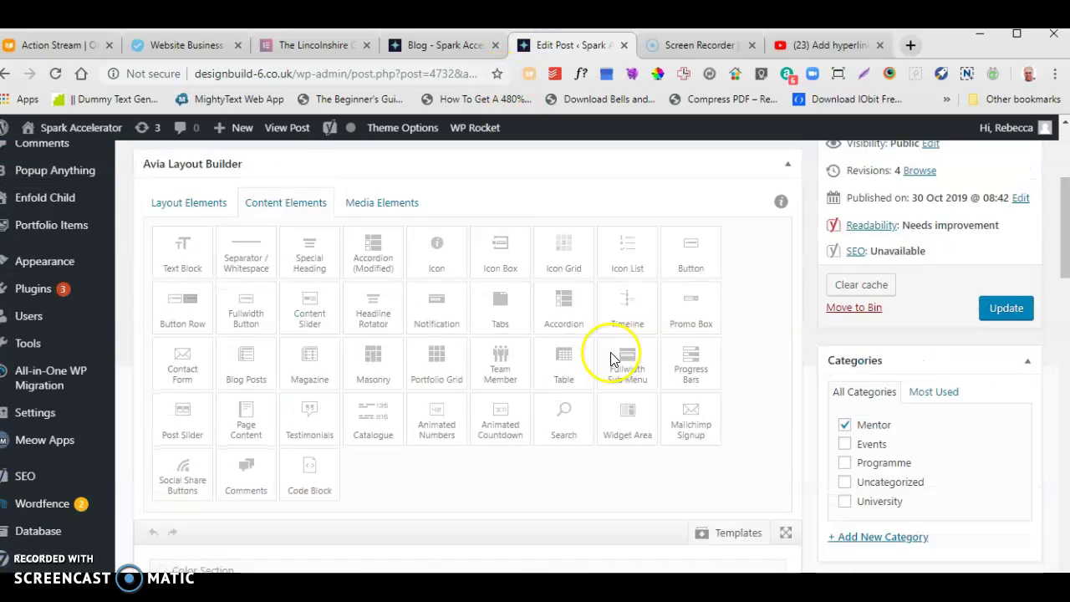
pyautogui.scroll(-12, 610, 358)
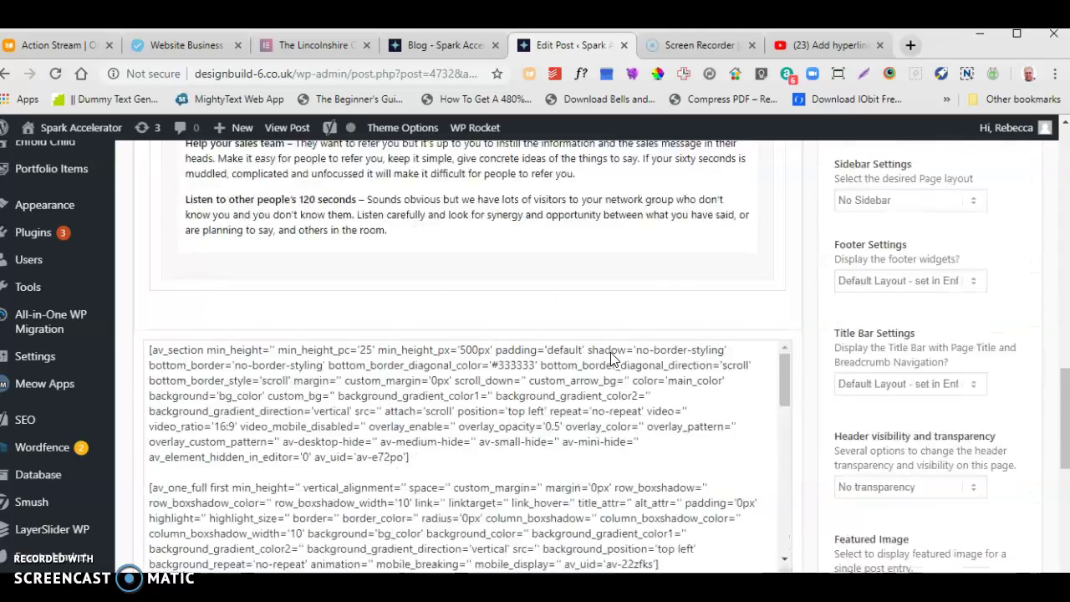
pyautogui.scroll(-2, 610, 358)
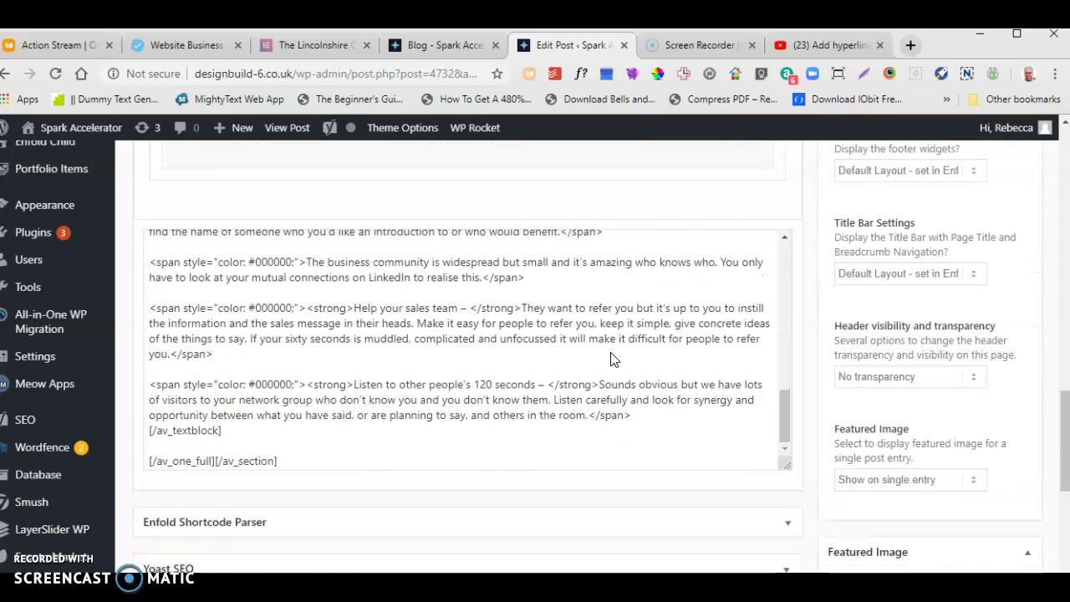
pyautogui.scroll(-4, 611, 358)
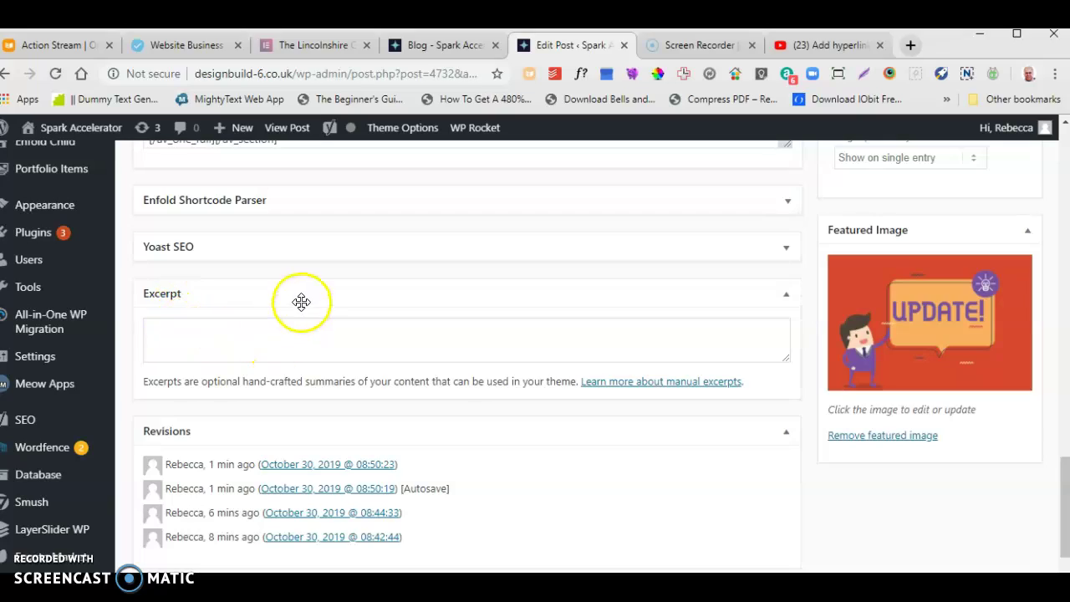
# Copy the text block's passage from "That takes about ten seconds" through "maximum outcome?" and close the text block without saving
pyautogui.scroll(5, 299, 299)
pyautogui.scroll(5, 298, 299)
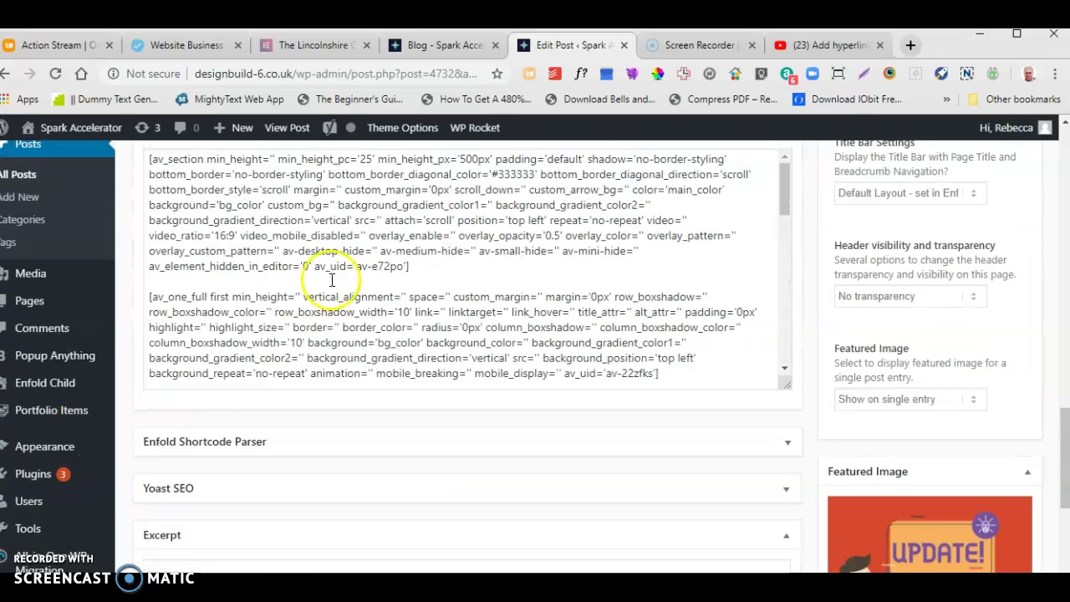
pyautogui.scroll(10, 332, 280)
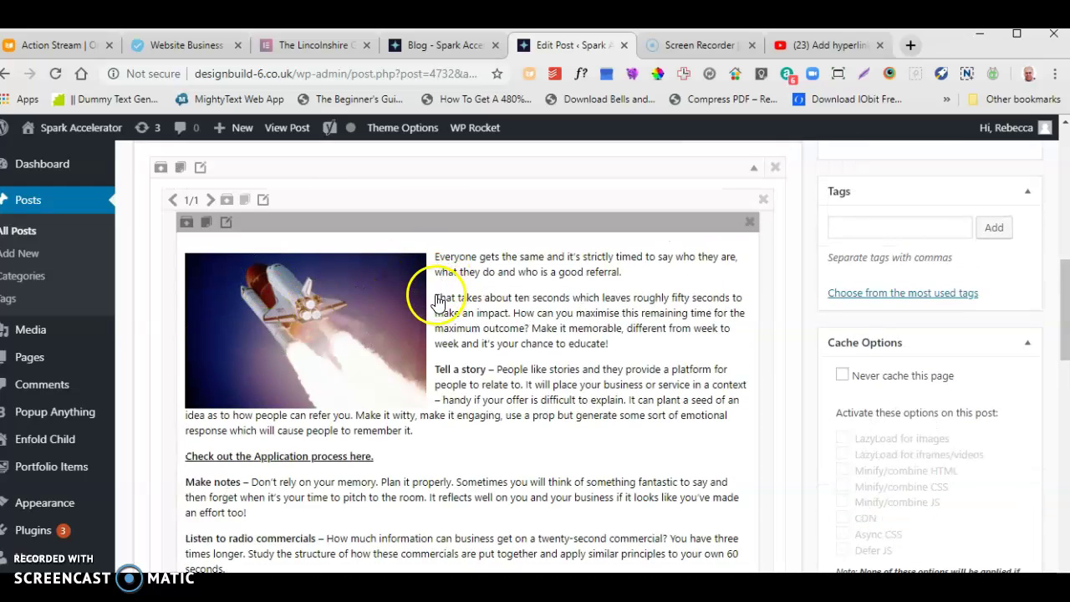
pyautogui.moveTo(437, 299); pyautogui.dragTo(617, 343)
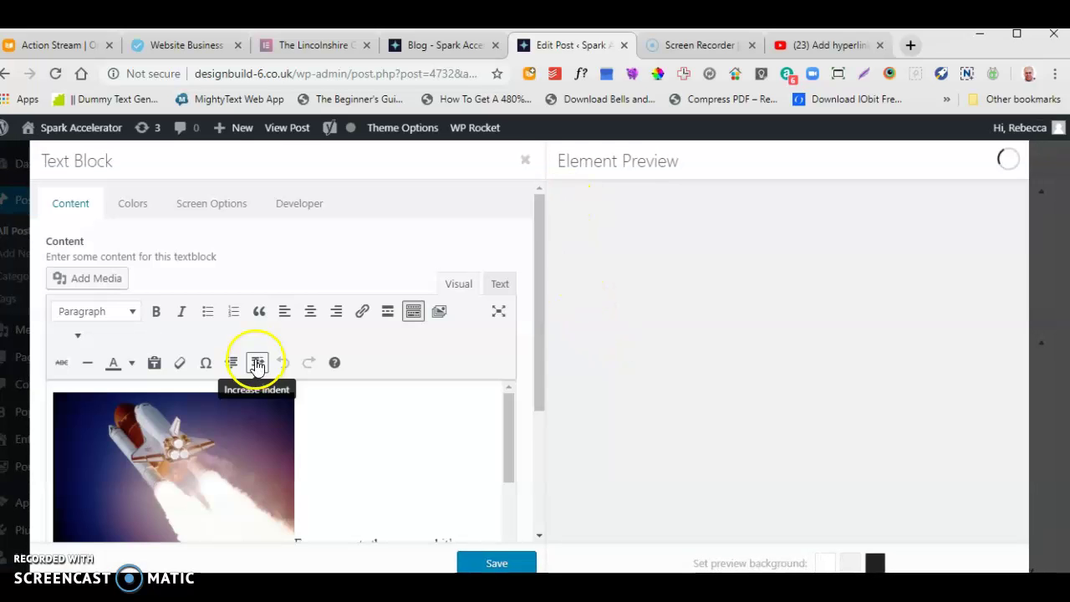
pyautogui.scroll(-3, 280, 387)
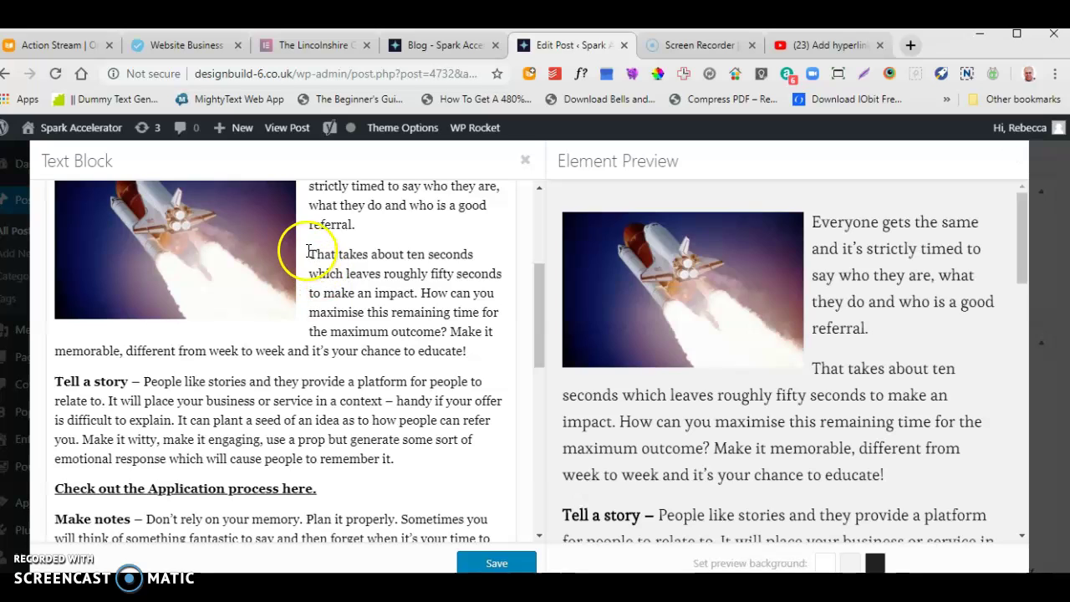
pyautogui.moveTo(347, 262); pyautogui.dragTo(468, 326)
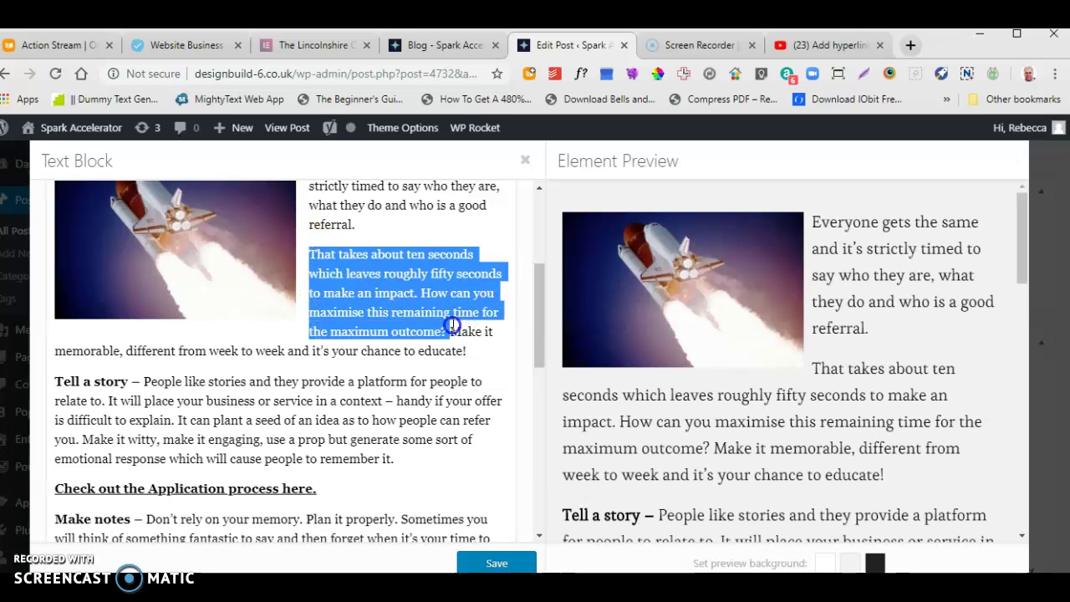
pyautogui.rightClick(426, 294)
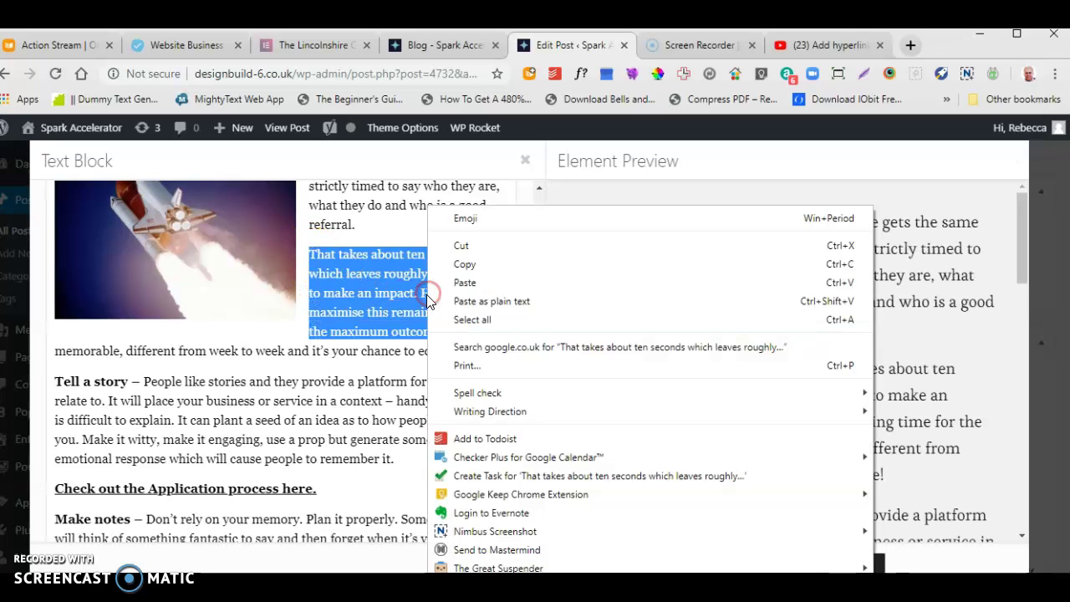
pyautogui.click(466, 264)
pyautogui.scroll(-1, 518, 335)
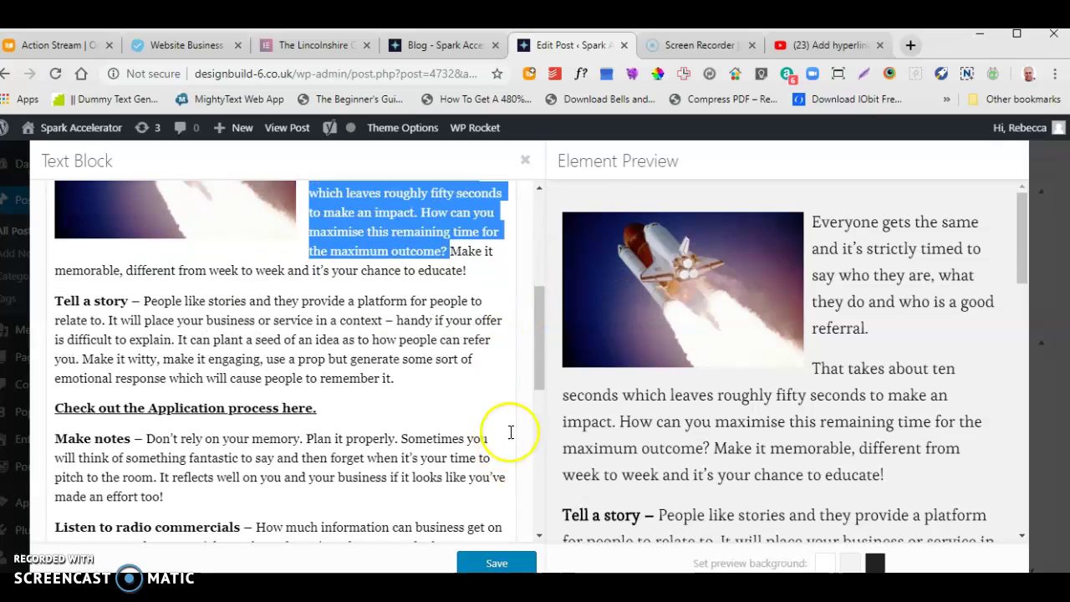
pyautogui.click(526, 162)
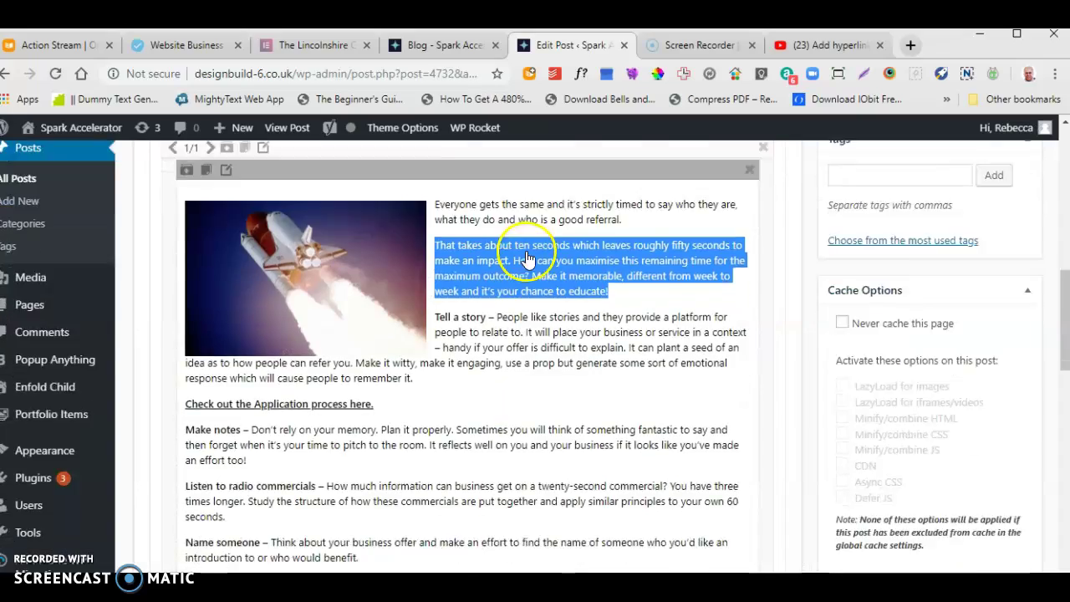
# Paste the copied passage into the post's empty excerpt
pyautogui.scroll(-10, 536, 263)
pyautogui.scroll(-8, 536, 263)
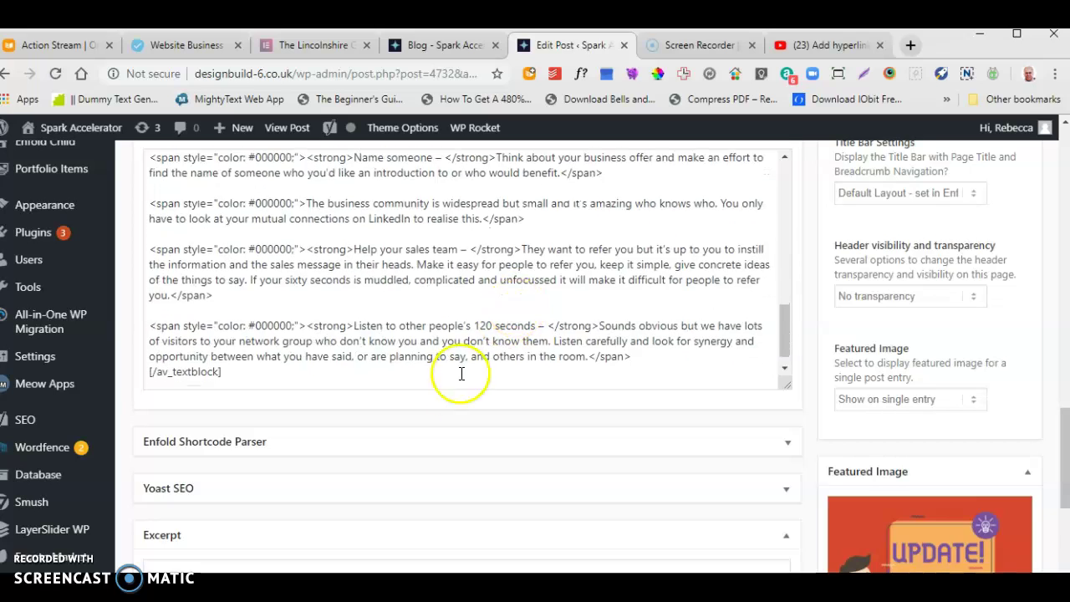
pyautogui.scroll(-2, 370, 454)
pyautogui.click(226, 418)
pyautogui.rightClick(221, 411)
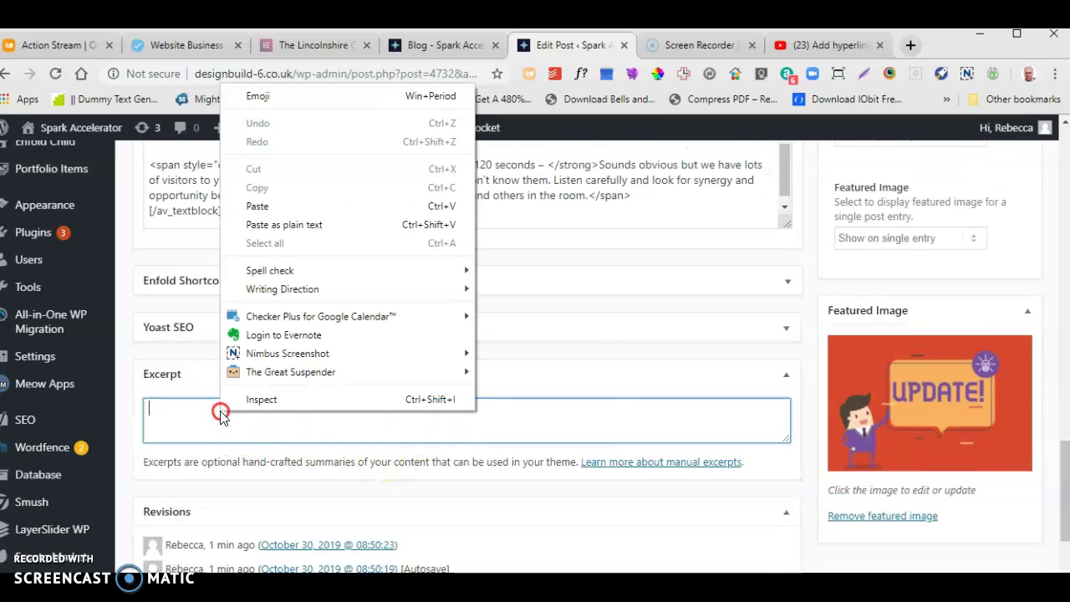
pyautogui.click(274, 207)
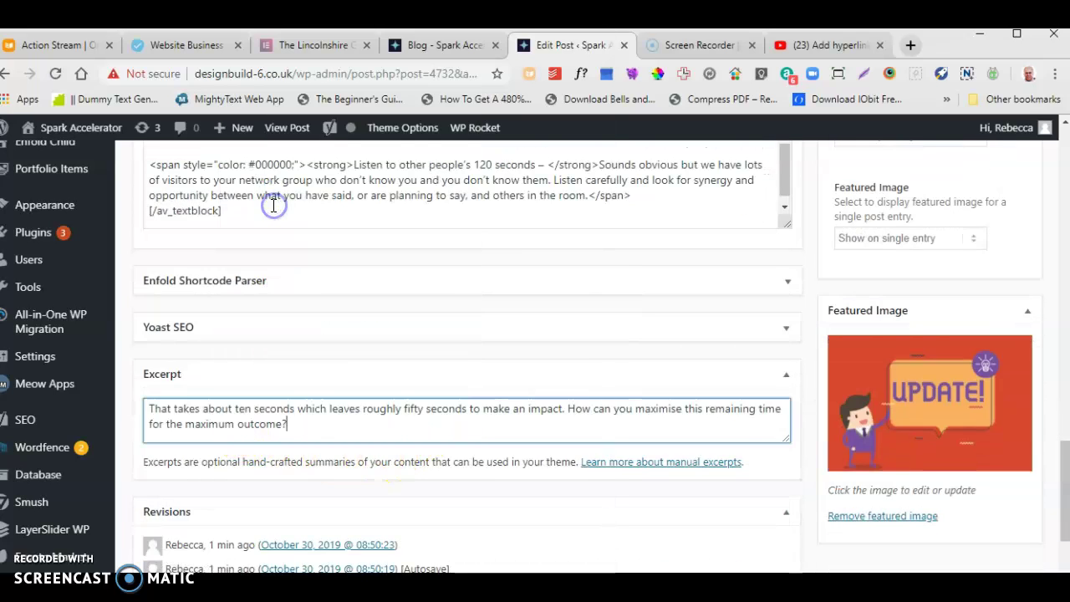
# Update the post and reload the public Blog page to check the excerpt
pyautogui.scroll(15, 907, 329)
pyautogui.scroll(5, 914, 328)
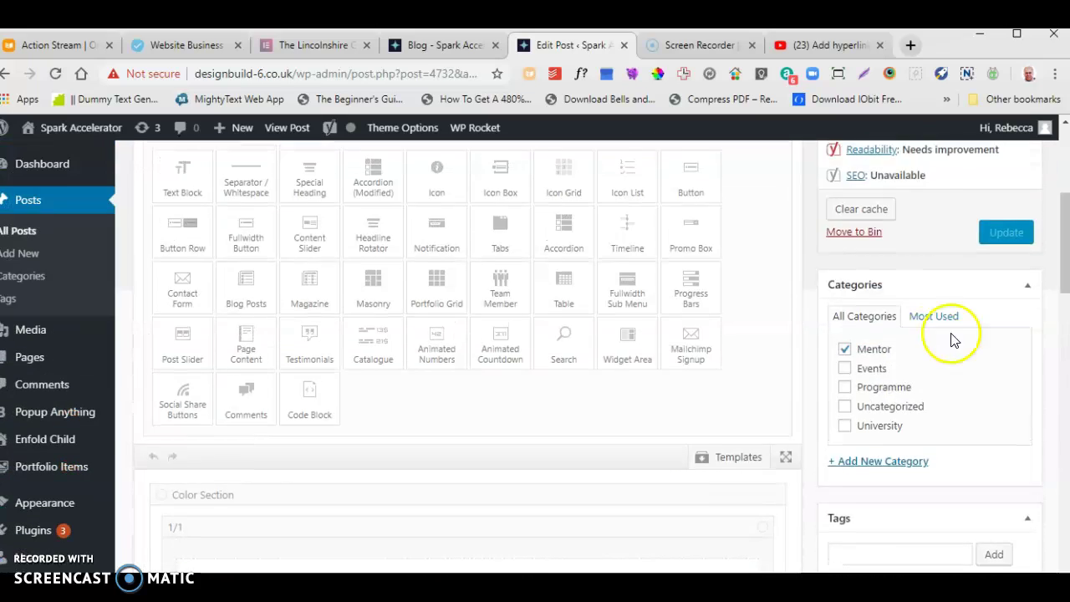
pyautogui.click(998, 389)
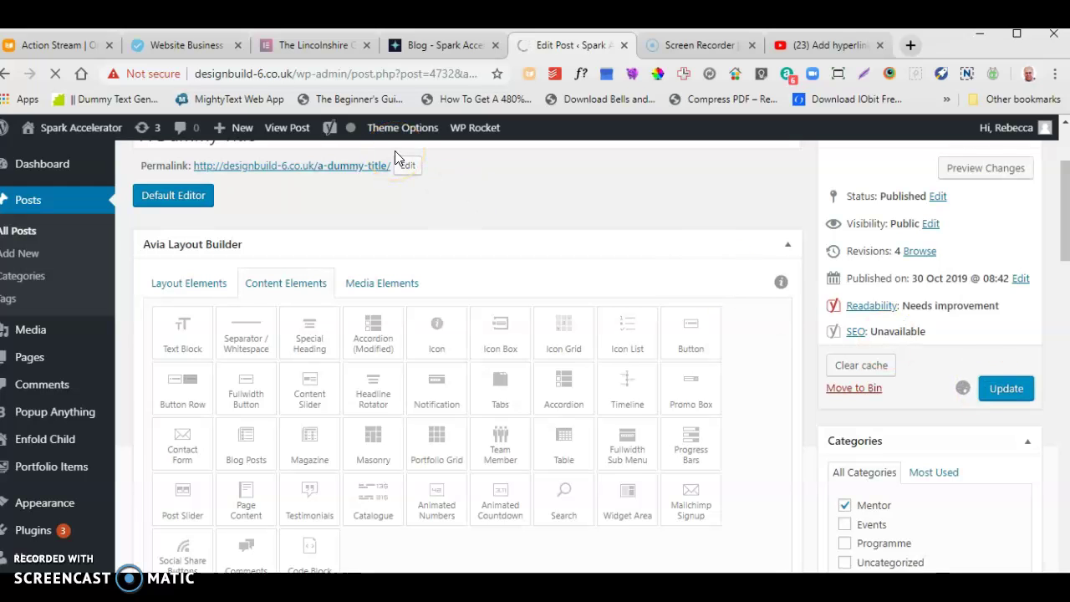
pyautogui.click(429, 46)
pyautogui.click(55, 74)
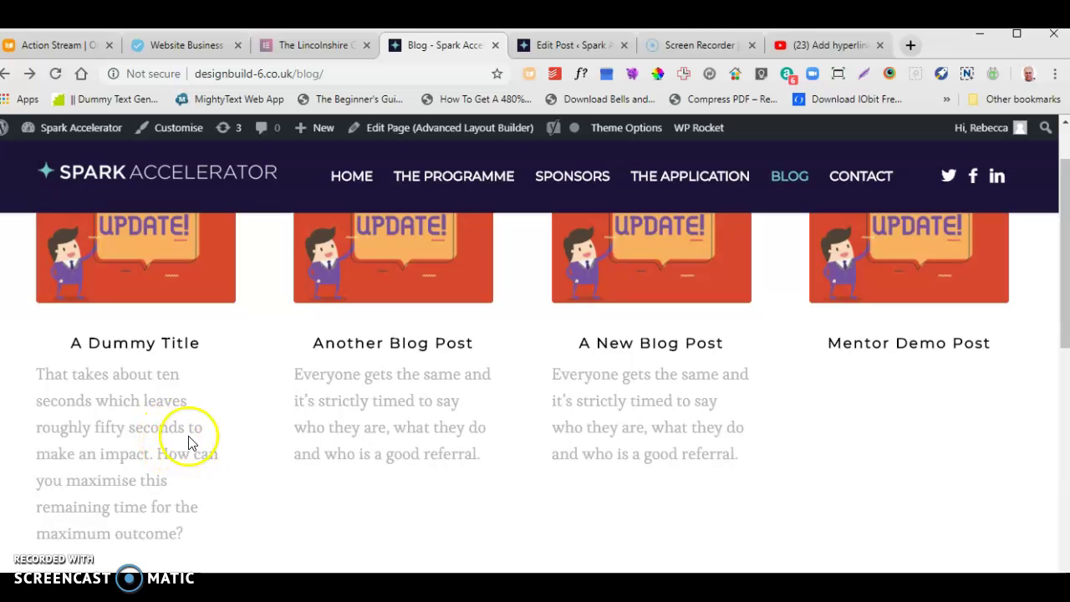
# Compare the length of the A Dummy Title excerpt with the neighbouring posts' excerpts on the Blog page
pyautogui.click(583, 45)
pyautogui.scroll(-15, 593, 323)
pyautogui.scroll(-15, 593, 327)
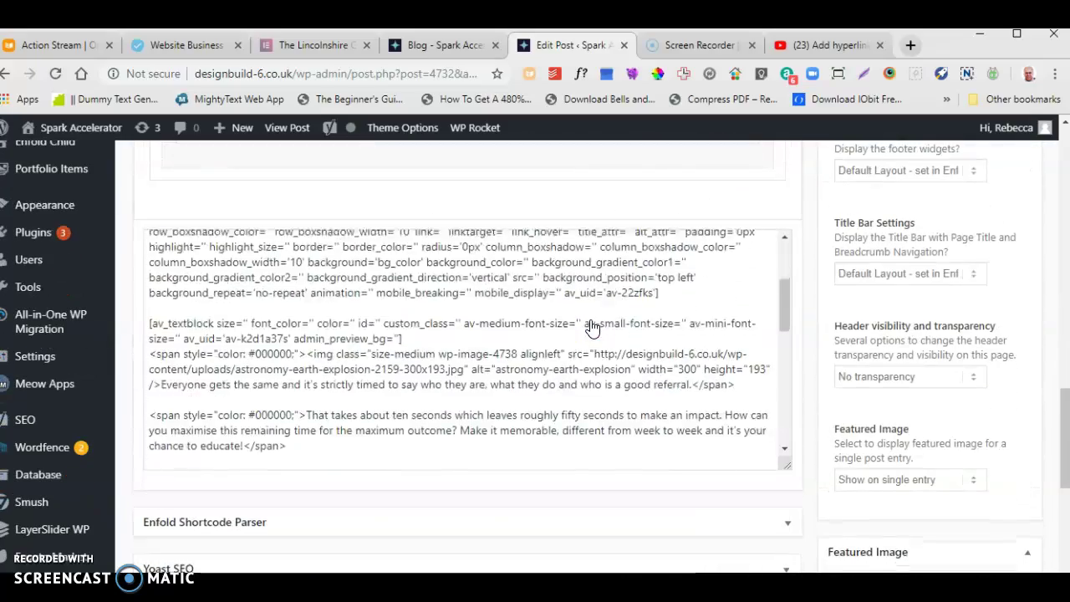
pyautogui.click(444, 48)
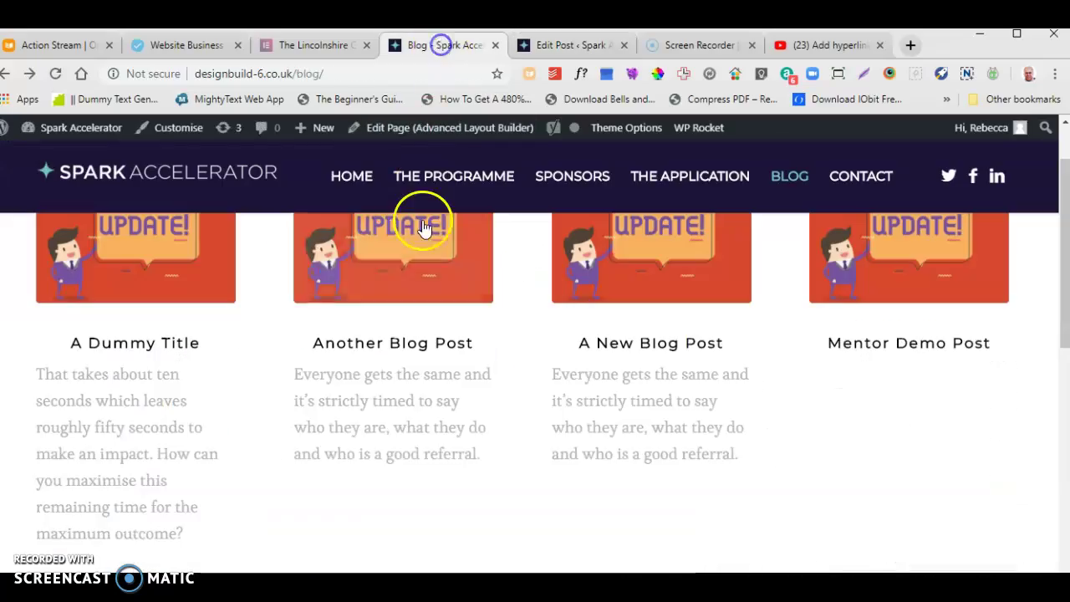
pyautogui.scroll(-1, 226, 485)
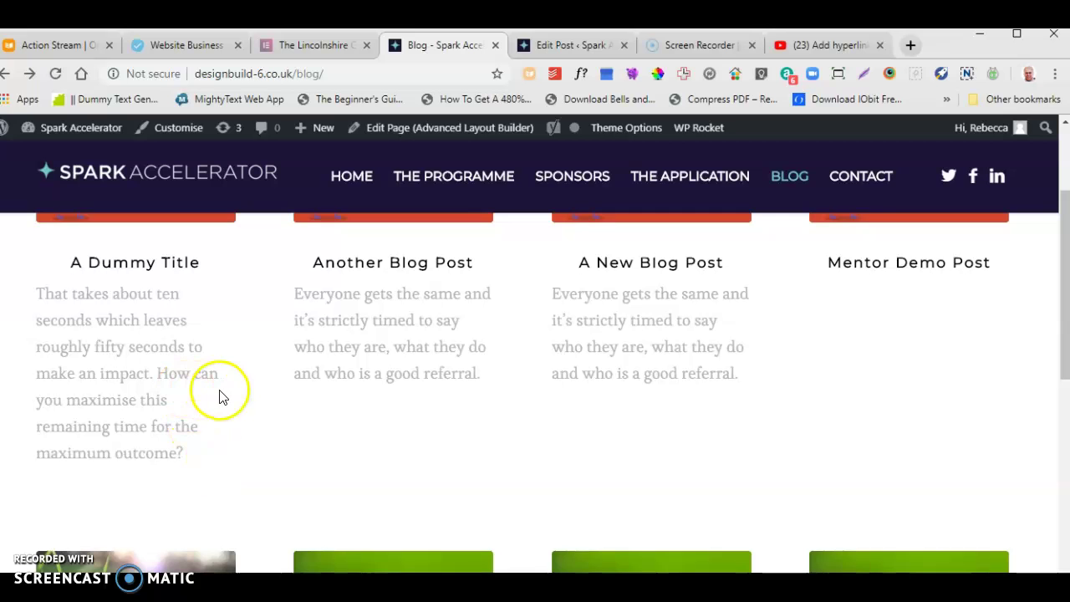
# Shorten the post's excerpt by replacing everything after "to make an impact. How" with an ellipsis
pyautogui.click(567, 44)
pyautogui.scroll(-7, 538, 385)
pyautogui.scroll(4, 538, 389)
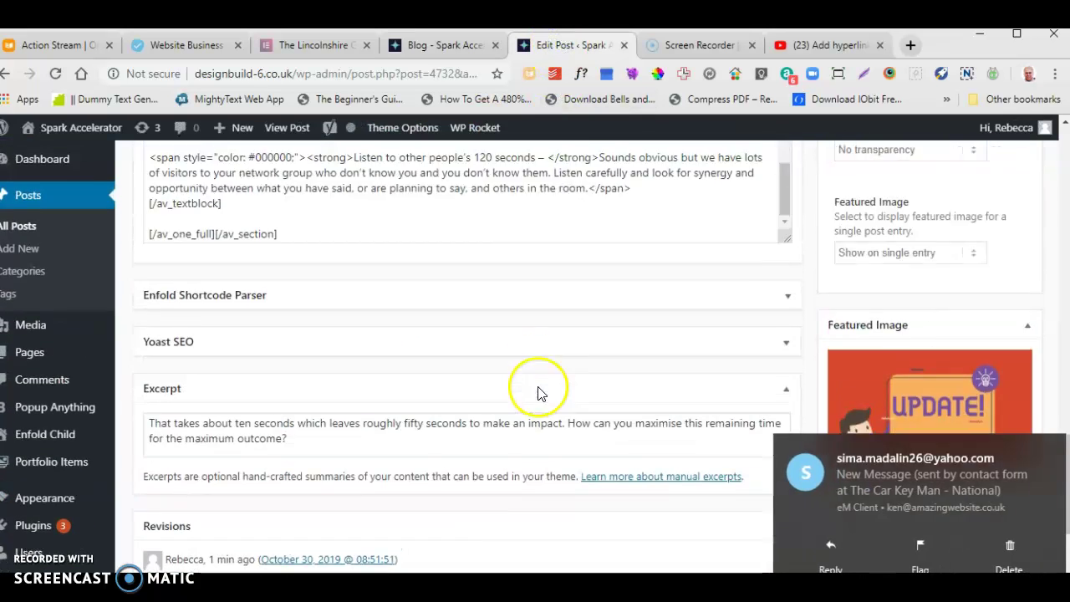
pyautogui.scroll(-1, 382, 383)
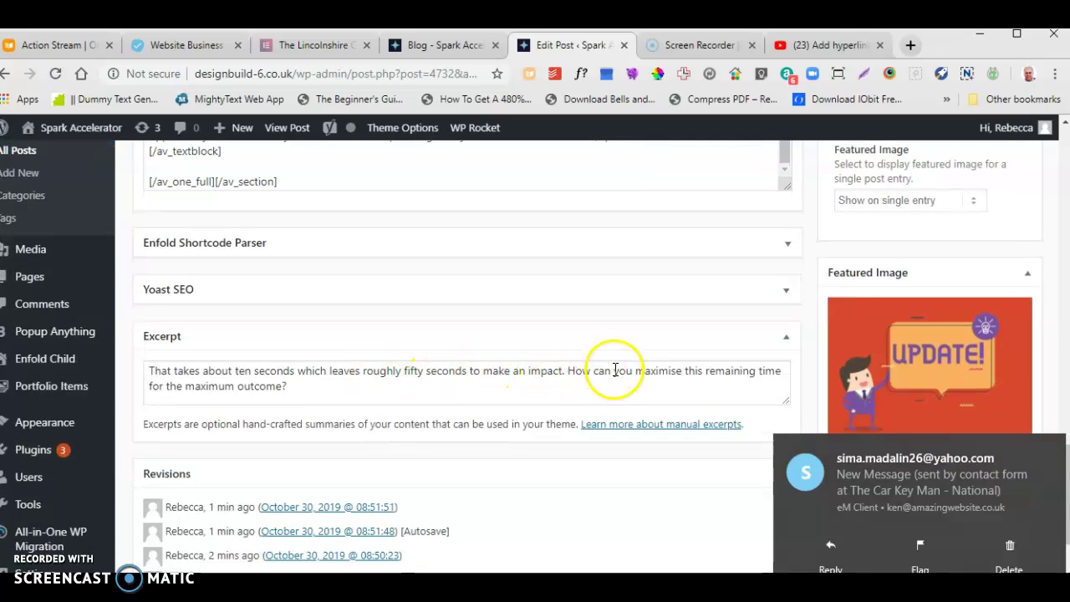
pyautogui.moveTo(616, 371); pyautogui.dragTo(650, 397)
pyautogui.press('BackSpace')
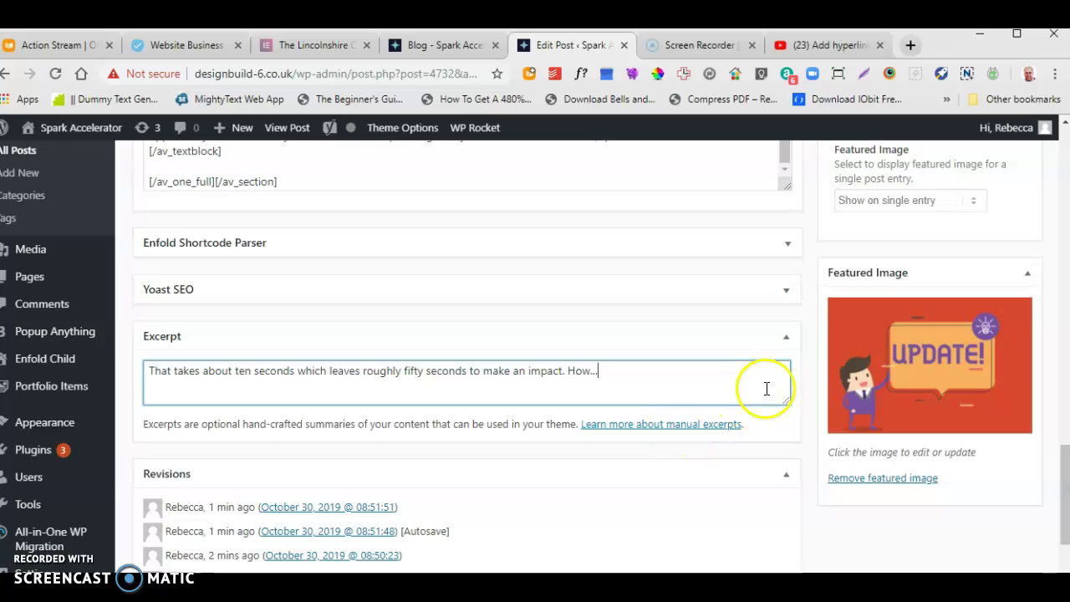
# Update the post with the shortened excerpt and view it on the public Blog page
pyautogui.scroll(15, 772, 378)
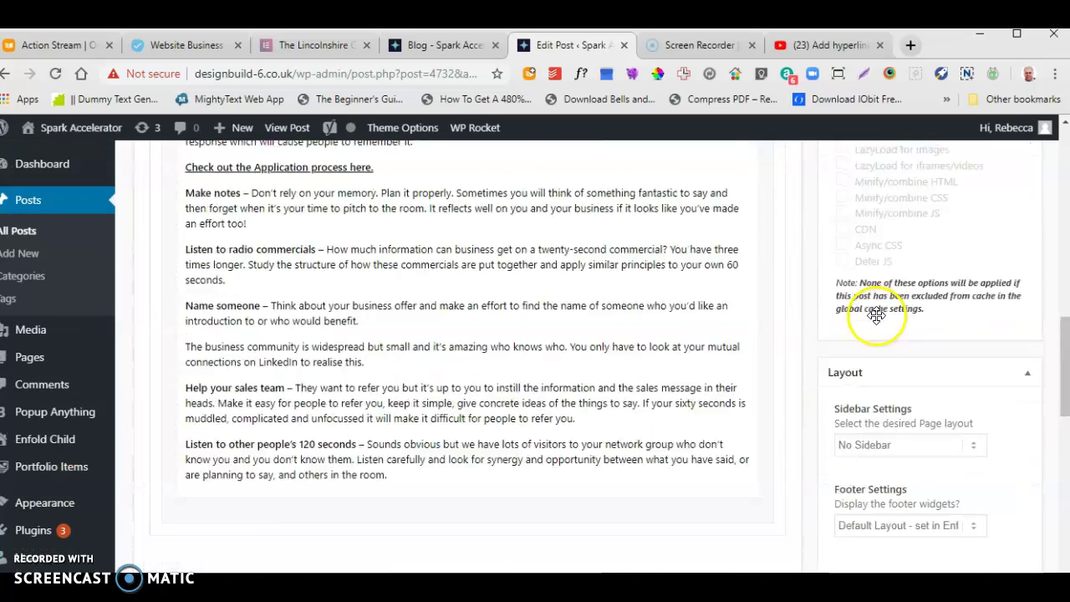
pyautogui.scroll(6, 1018, 254)
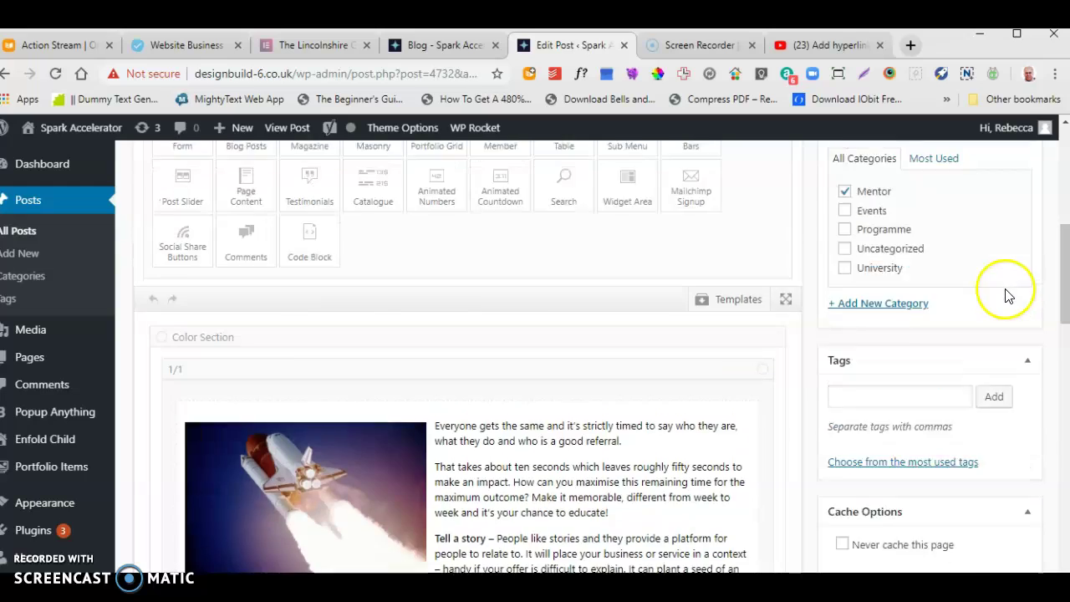
pyautogui.click(1007, 193)
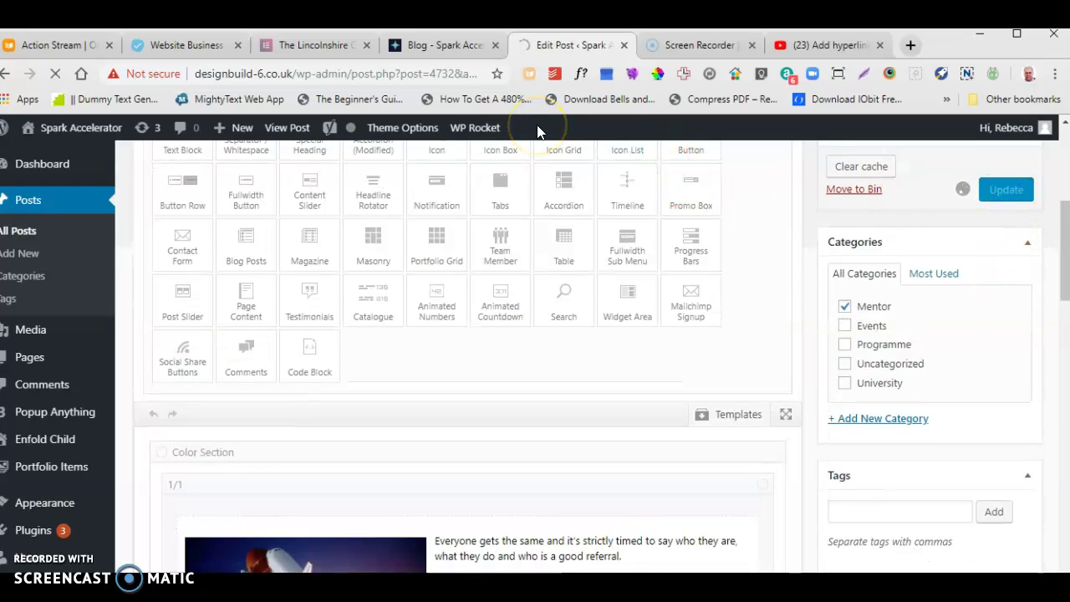
pyautogui.click(462, 48)
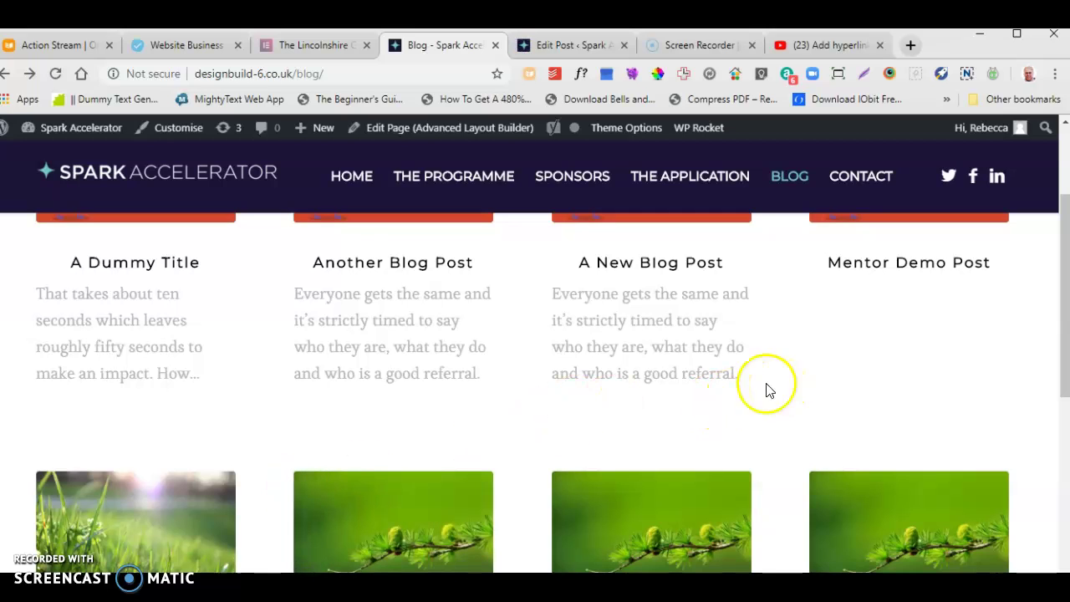
# Return from the Blog page to the post editor, show all posts and duplicate the A Dummy Title post
pyautogui.scroll(2, 736, 368)
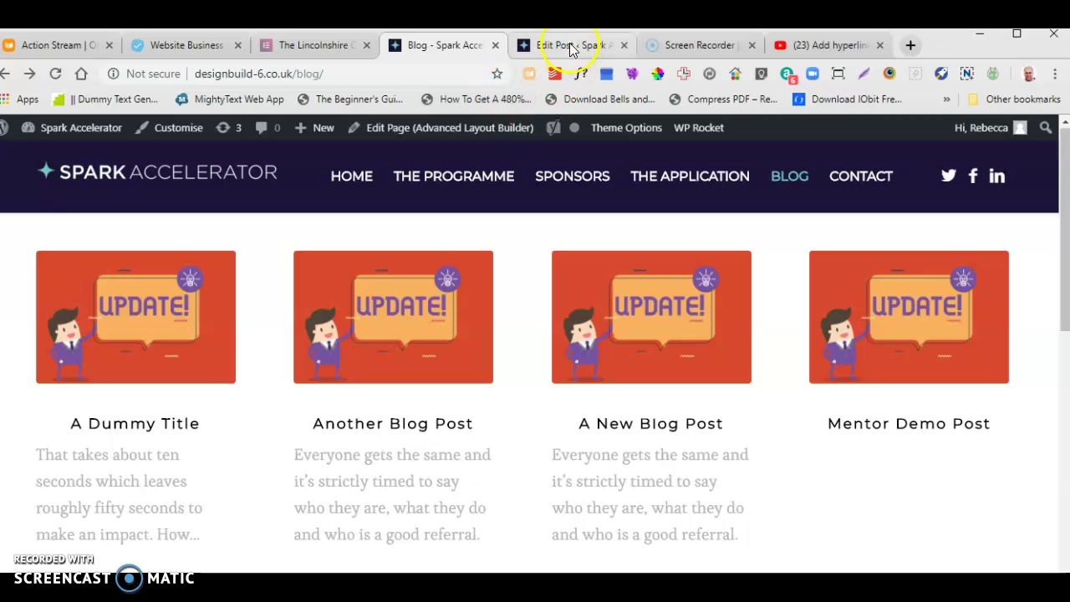
pyautogui.click(571, 47)
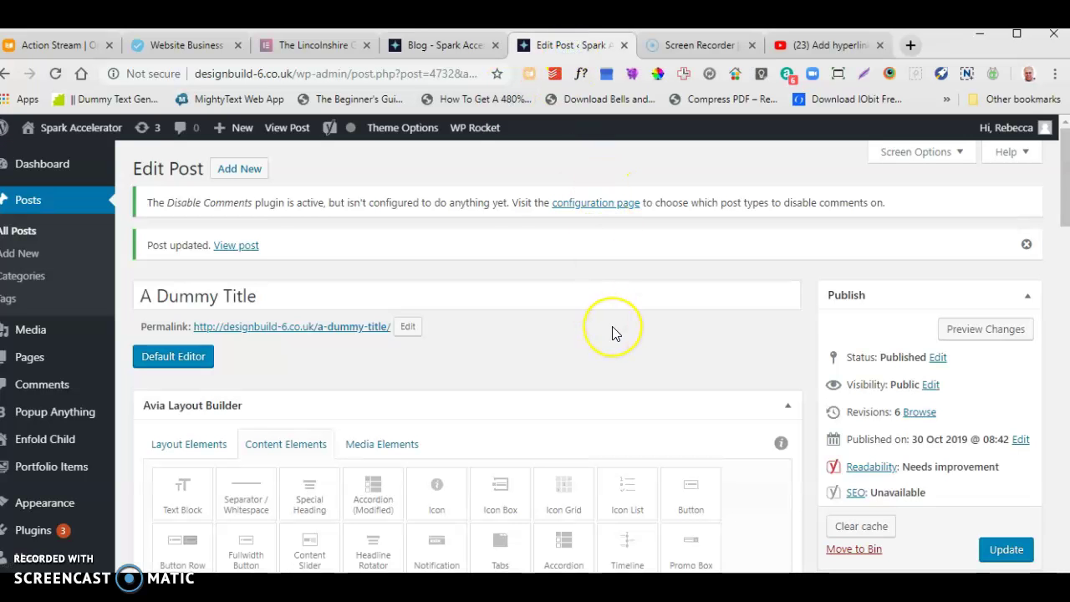
pyautogui.scroll(-5, 612, 333)
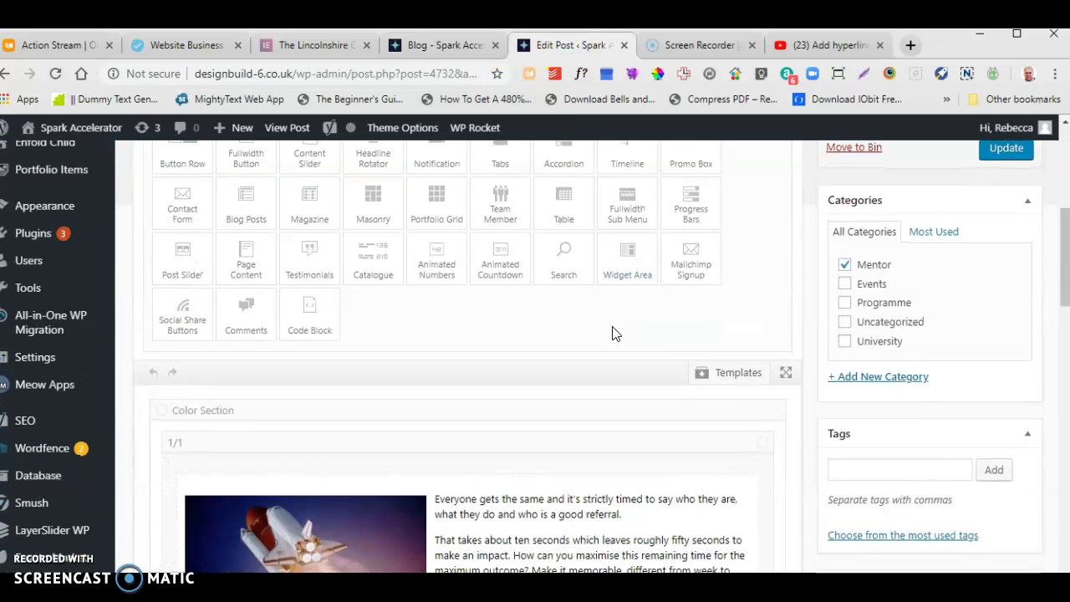
pyautogui.scroll(5, 610, 330)
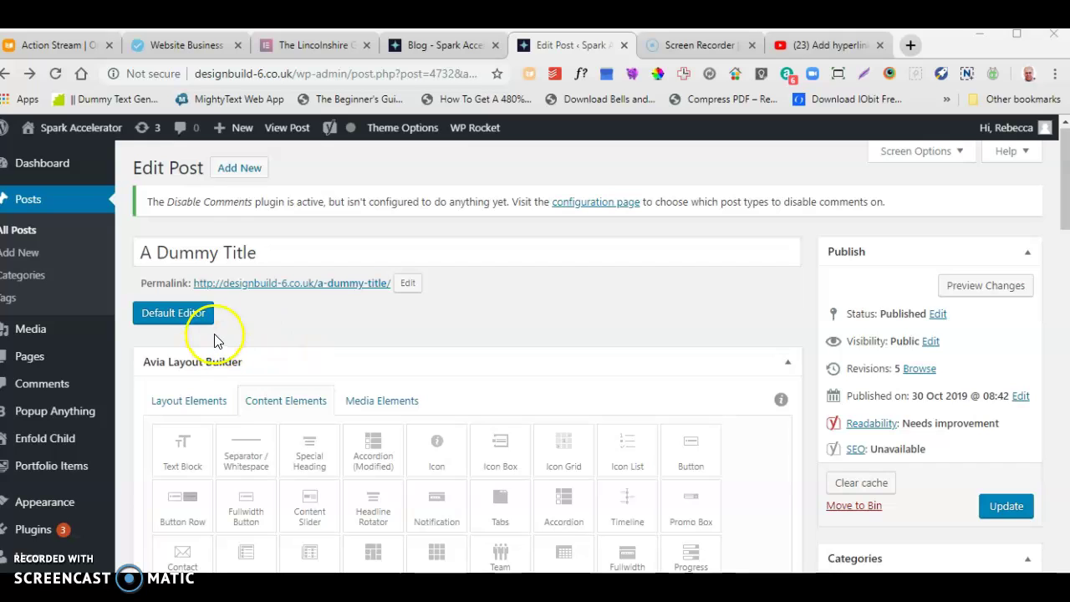
pyautogui.click(17, 234)
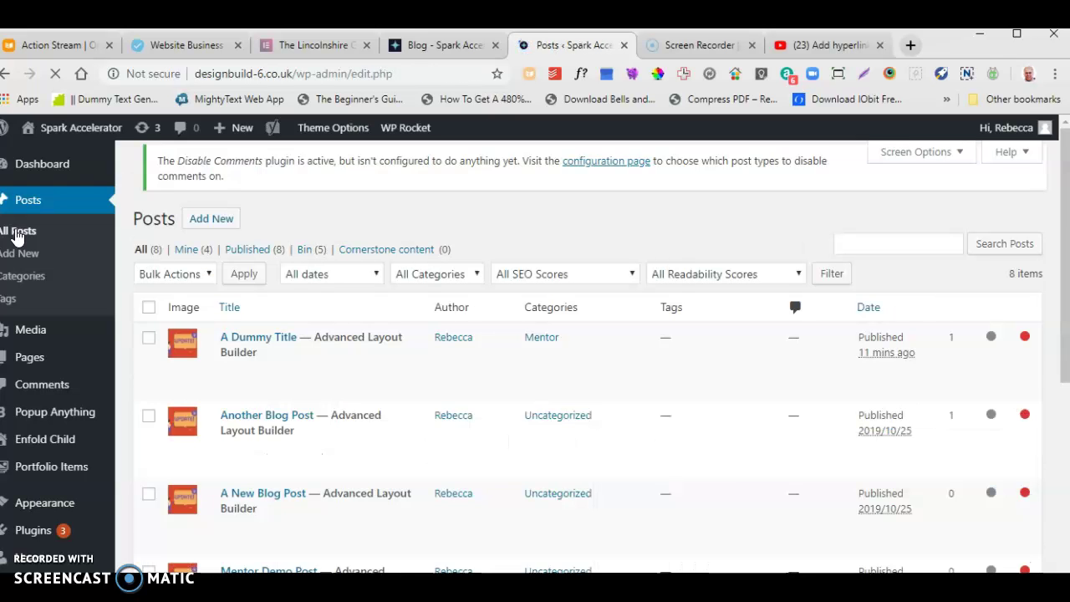
pyautogui.scroll(-5, 254, 292)
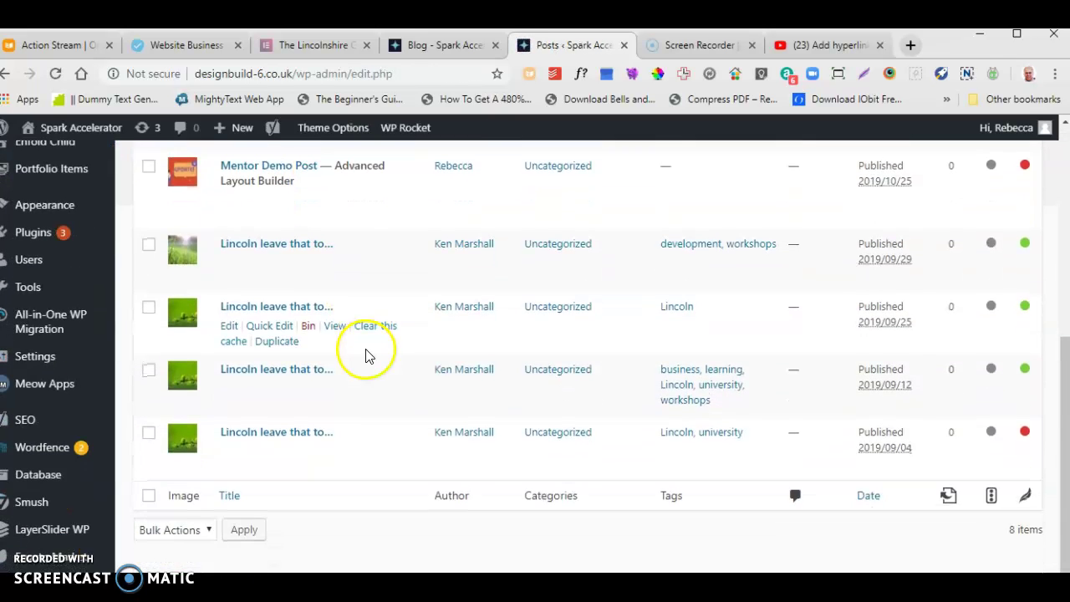
pyautogui.scroll(5, 363, 353)
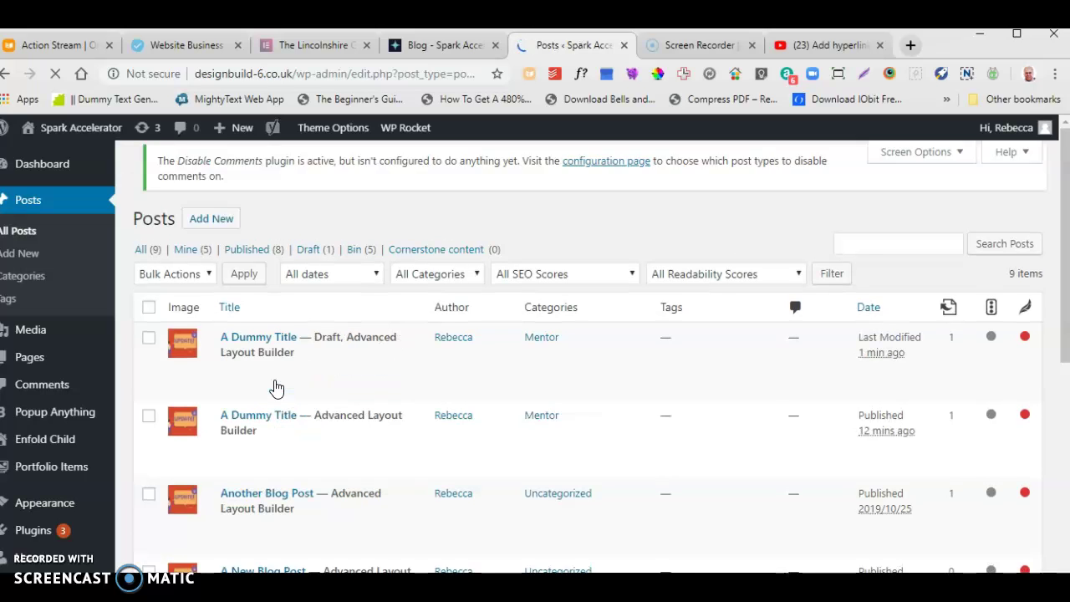
# Open the draft copy of A Dummy Title for editing and look over its layout builder content
pyautogui.click(305, 348)
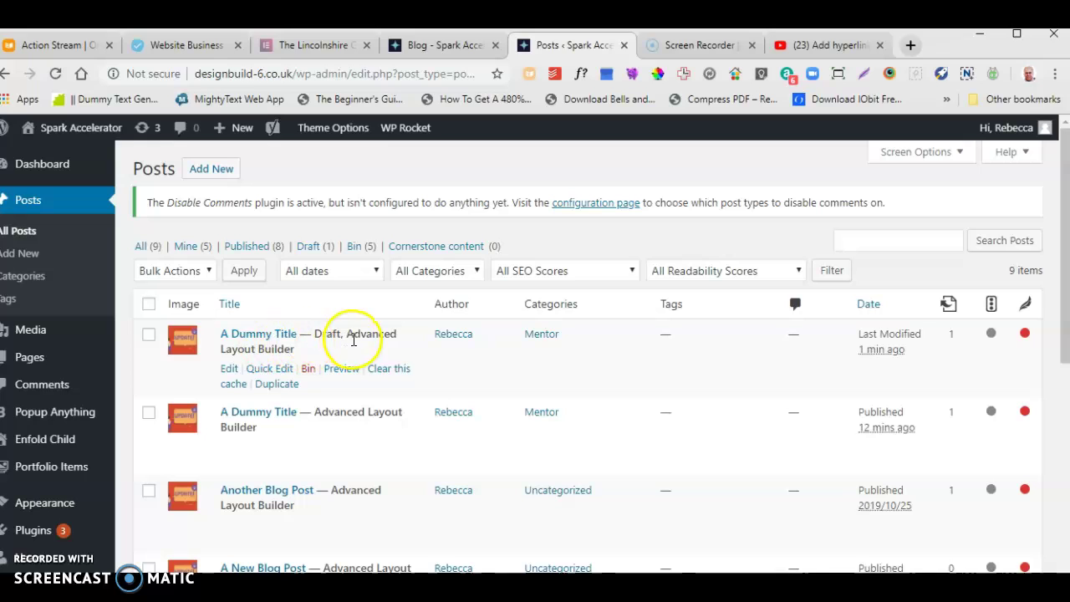
pyautogui.click(228, 370)
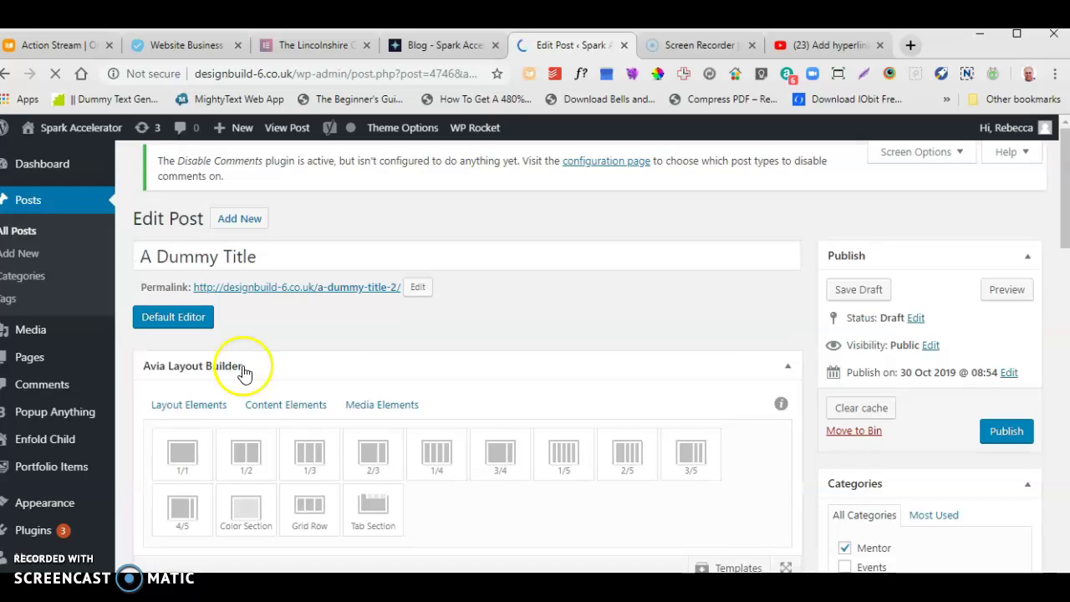
pyautogui.scroll(-2, 275, 365)
pyautogui.scroll(-1, 276, 366)
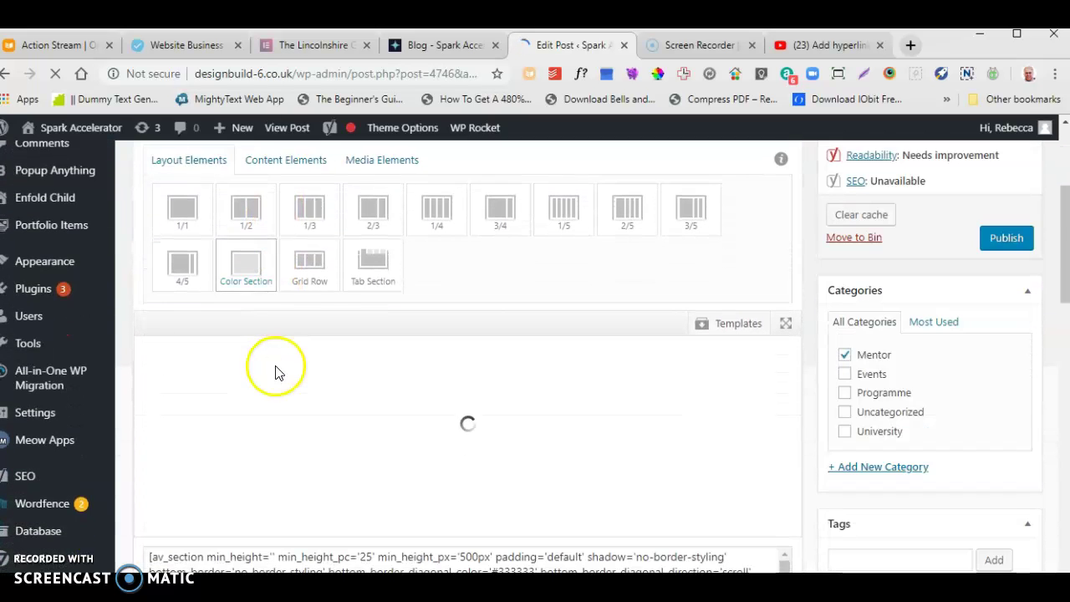
pyautogui.scroll(-1, 249, 310)
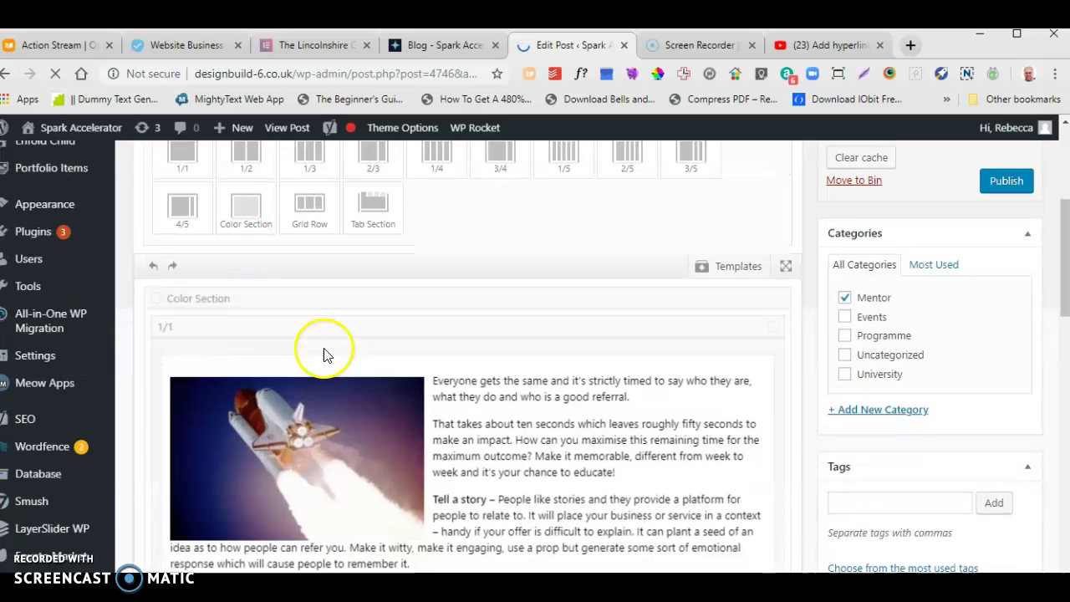
pyautogui.scroll(-1, 526, 389)
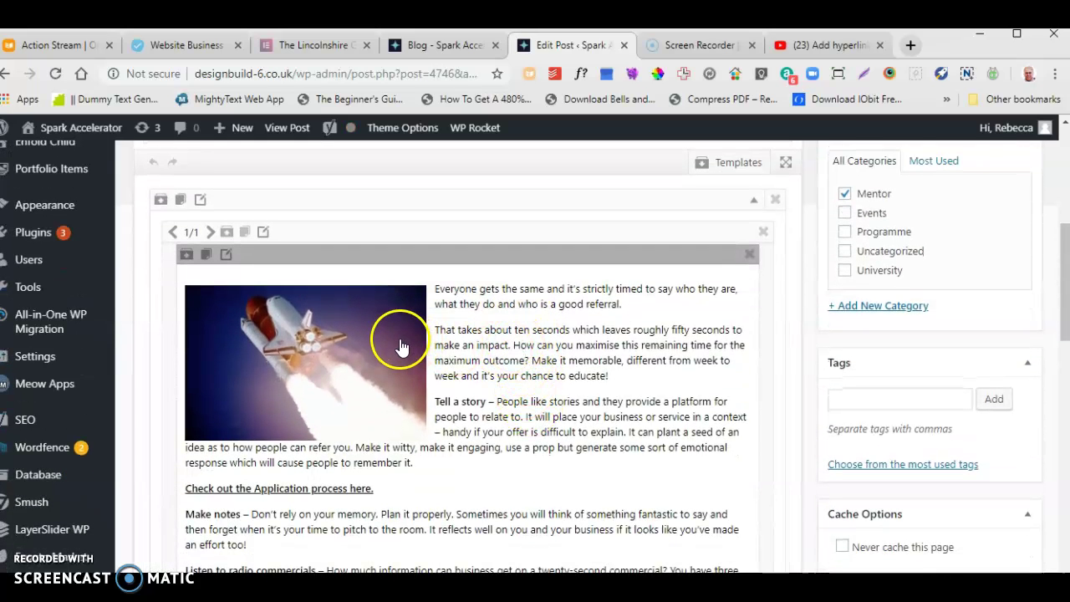
# Open the text block with the rocket image, review its copied content and preview, and close it without changes
pyautogui.click(228, 257)
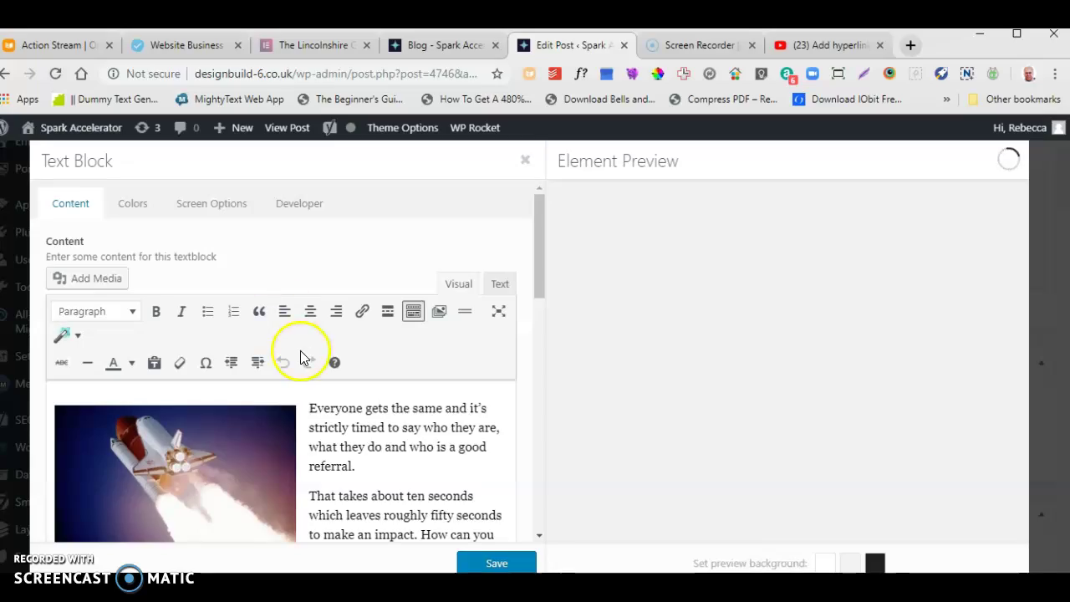
pyautogui.scroll(-5, 302, 358)
pyautogui.scroll(-7, 324, 361)
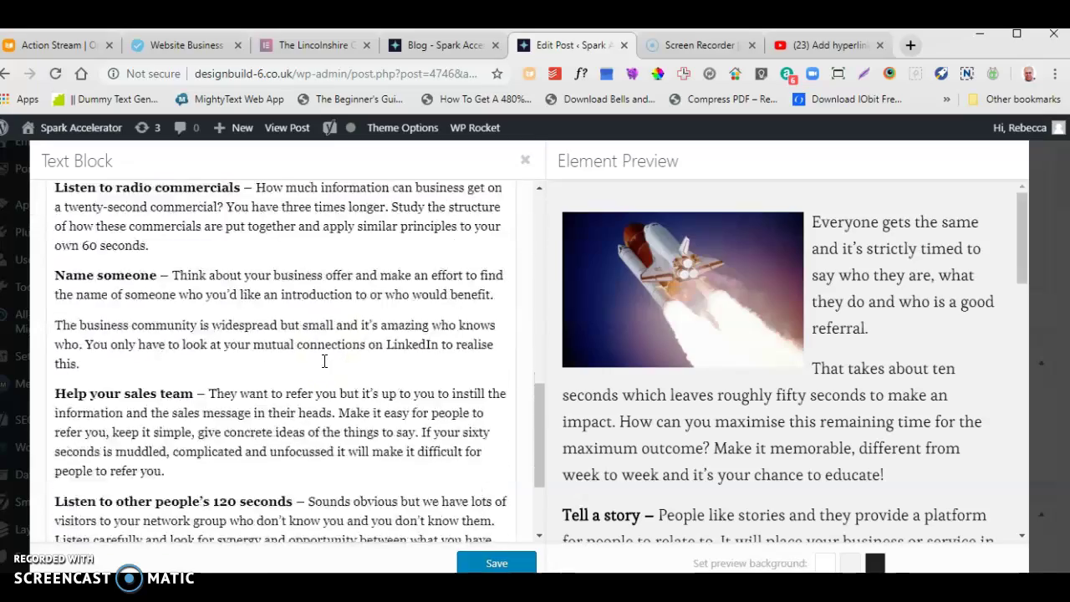
pyautogui.scroll(12, 323, 362)
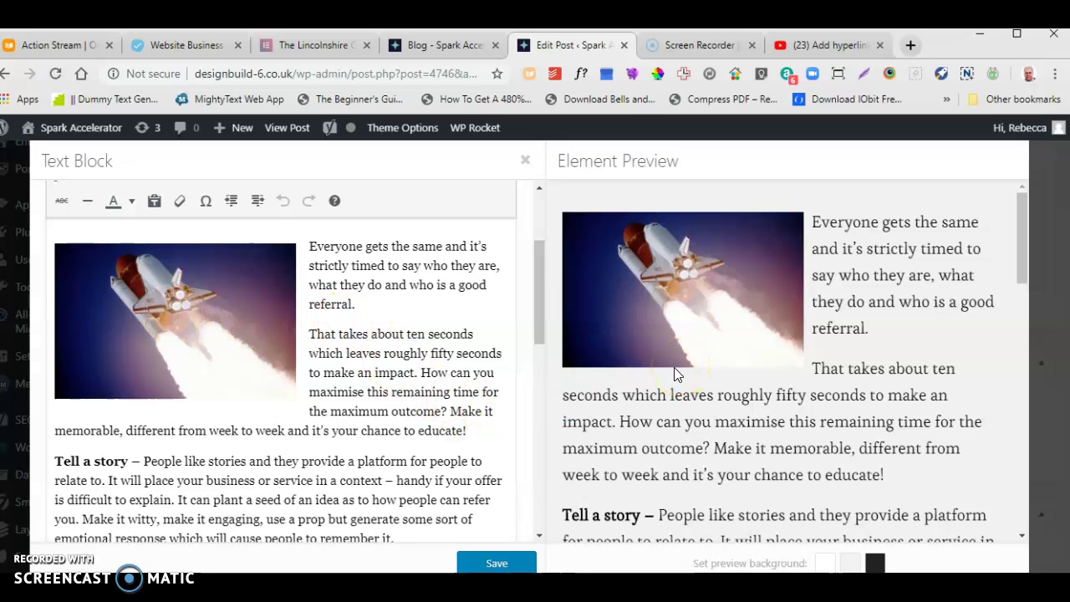
pyautogui.scroll(-1, 660, 378)
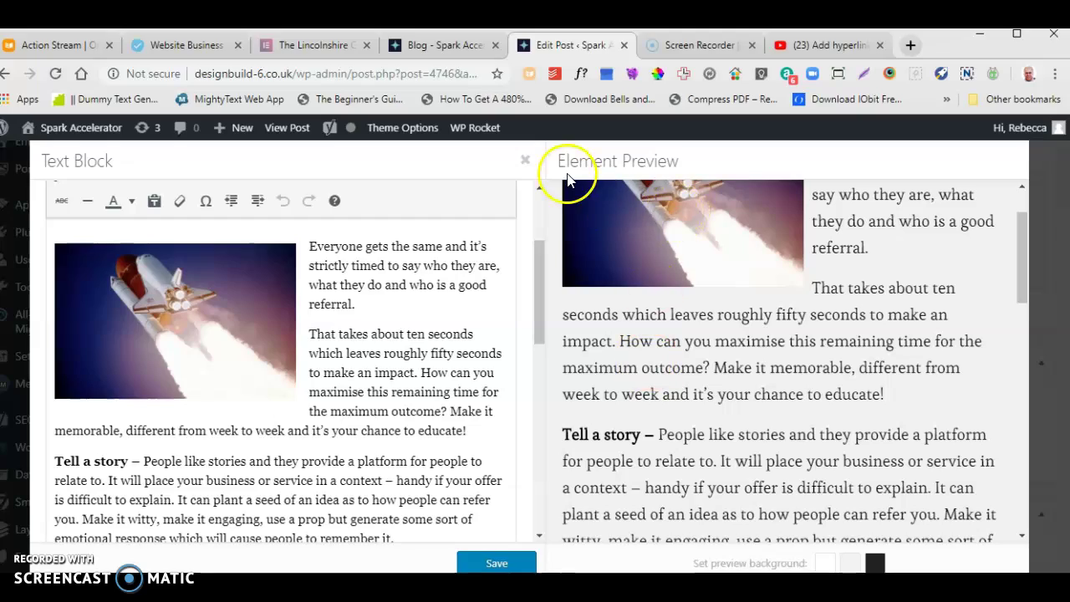
pyautogui.click(524, 162)
# Examine the duplicated draft's body content, excerpt and featured image
pyautogui.scroll(-10, 559, 328)
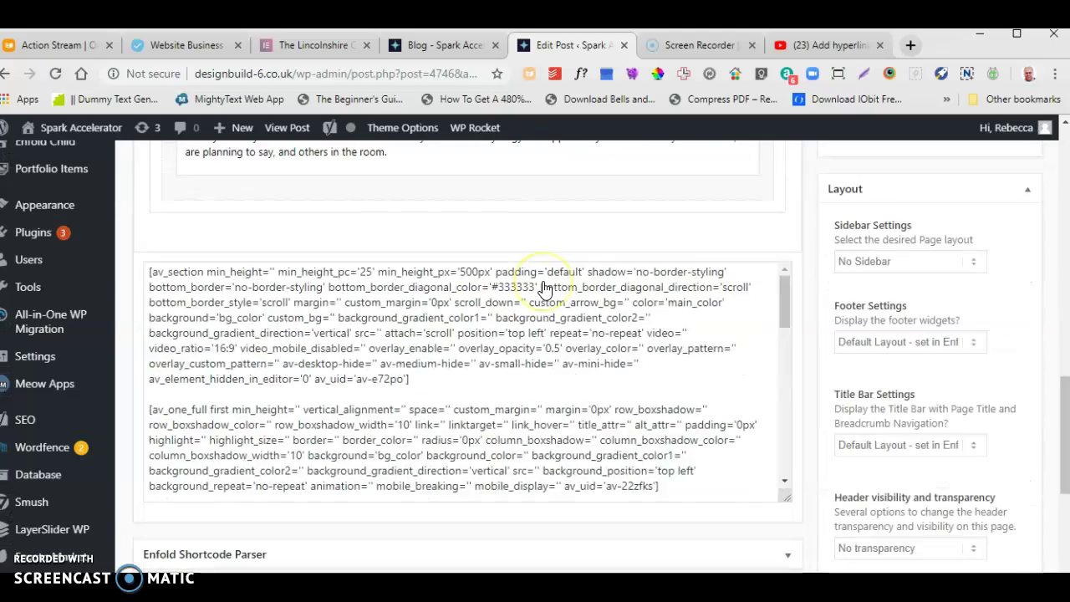
pyautogui.scroll(-5, 735, 402)
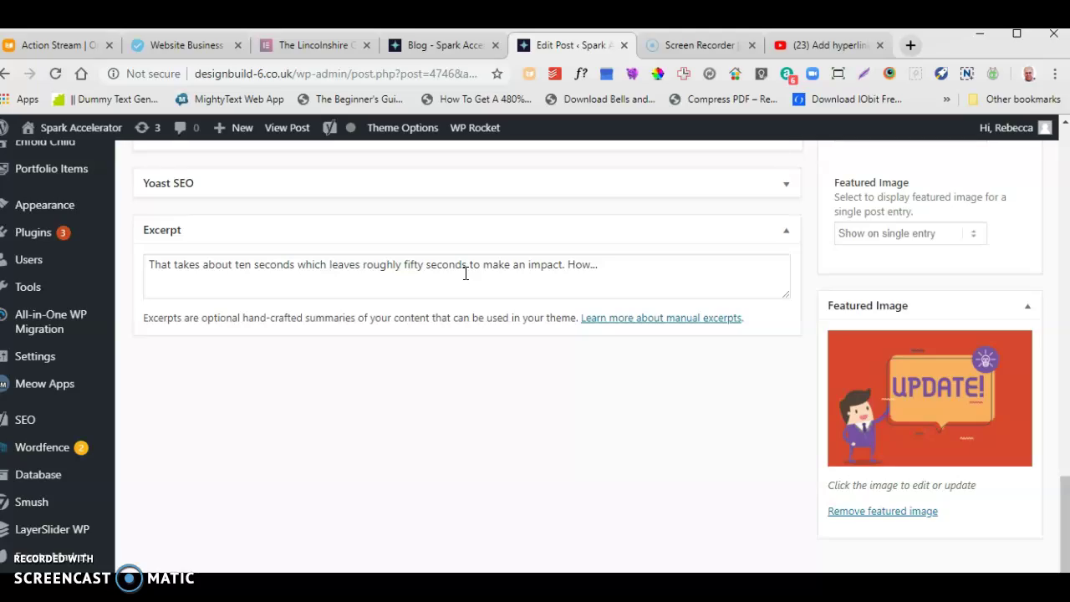
pyautogui.scroll(2, 471, 275)
pyautogui.scroll(-1, 476, 325)
pyautogui.scroll(8, 482, 346)
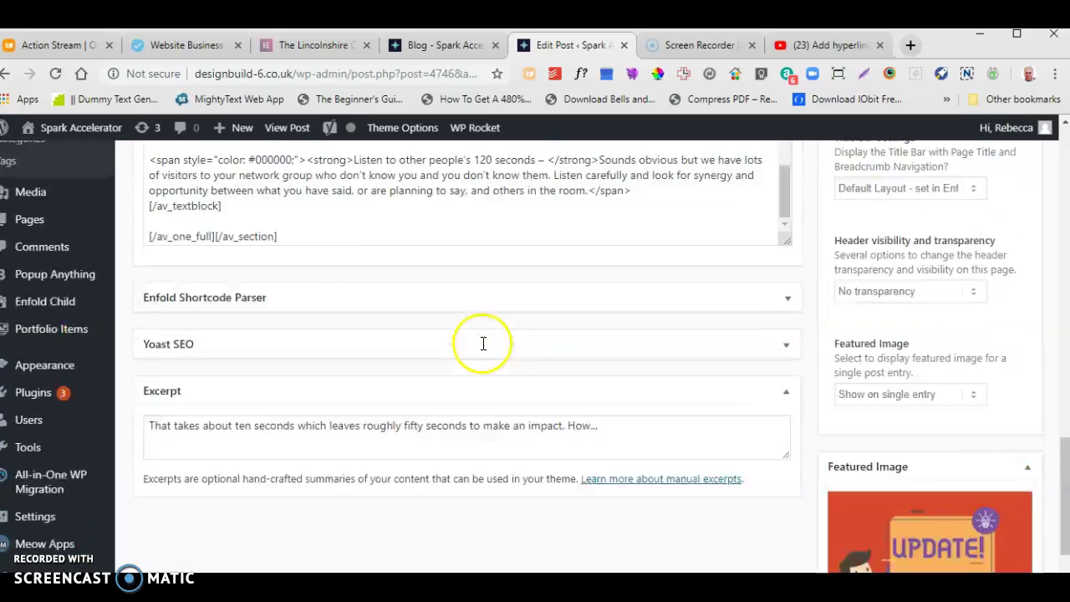
pyautogui.scroll(8, 483, 343)
pyautogui.scroll(-3, 524, 375)
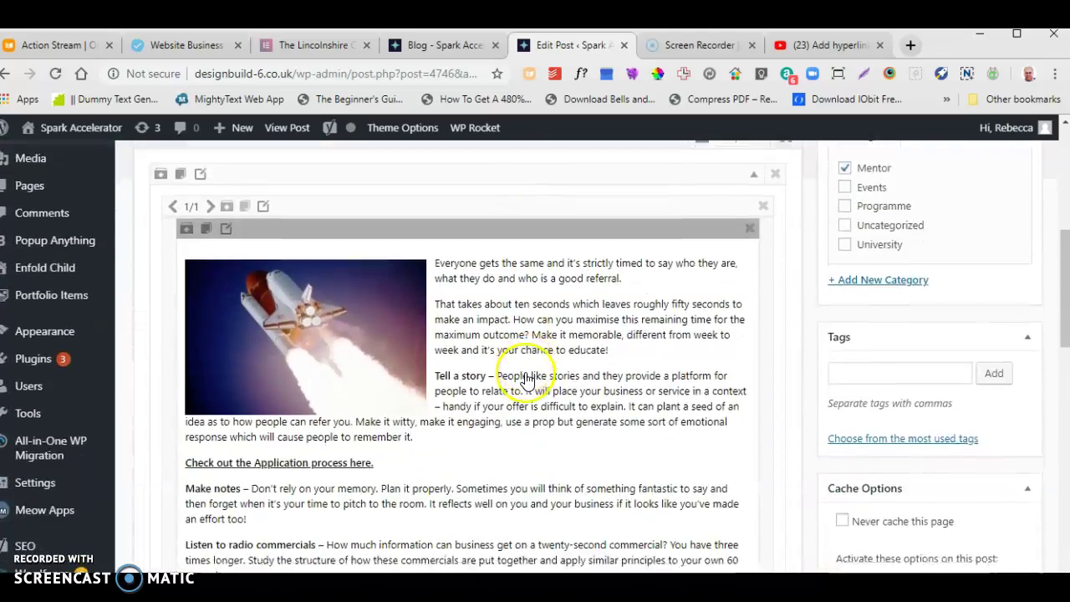
pyautogui.scroll(-10, 528, 380)
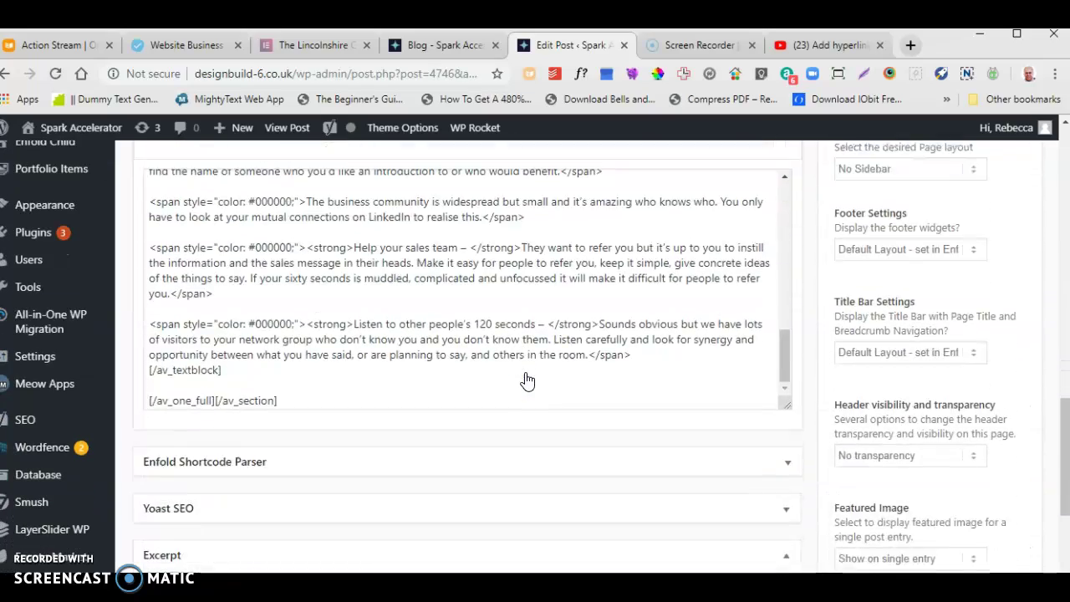
pyautogui.scroll(-1, 563, 370)
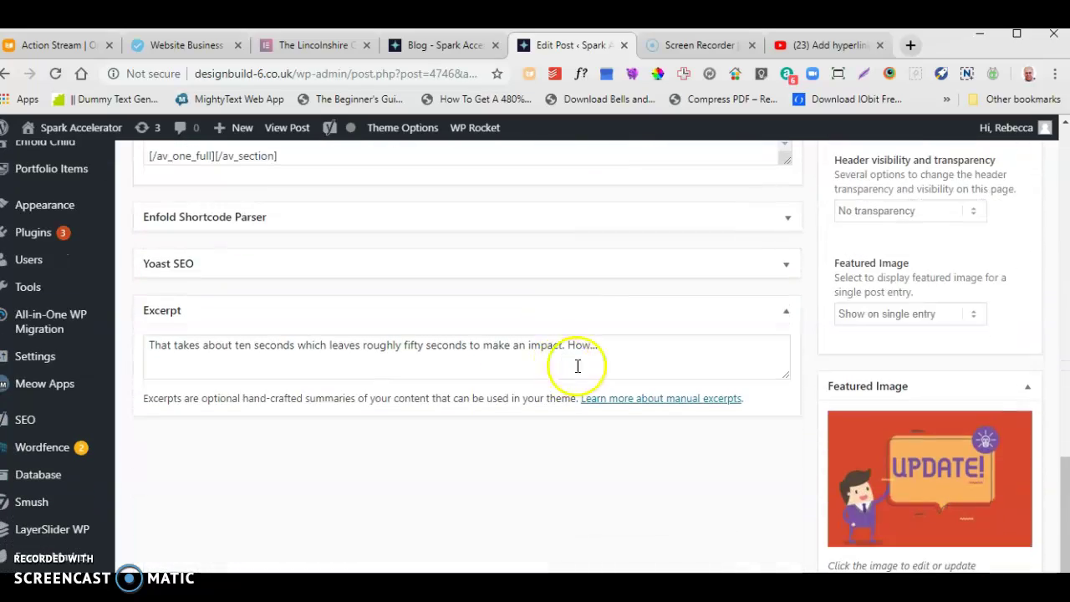
pyautogui.scroll(1, 619, 340)
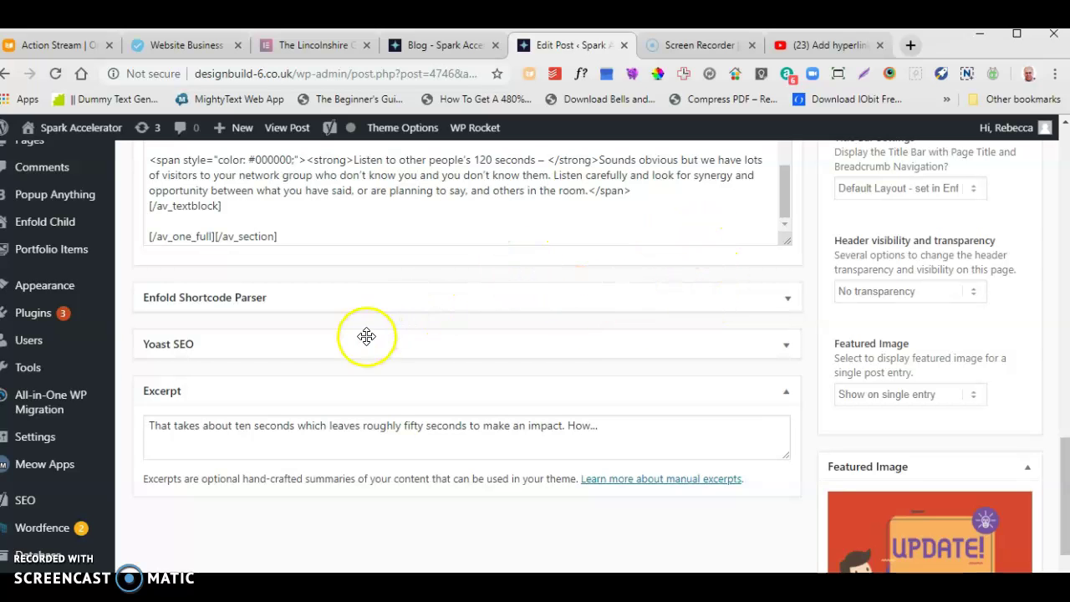
pyautogui.scroll(-2, 251, 368)
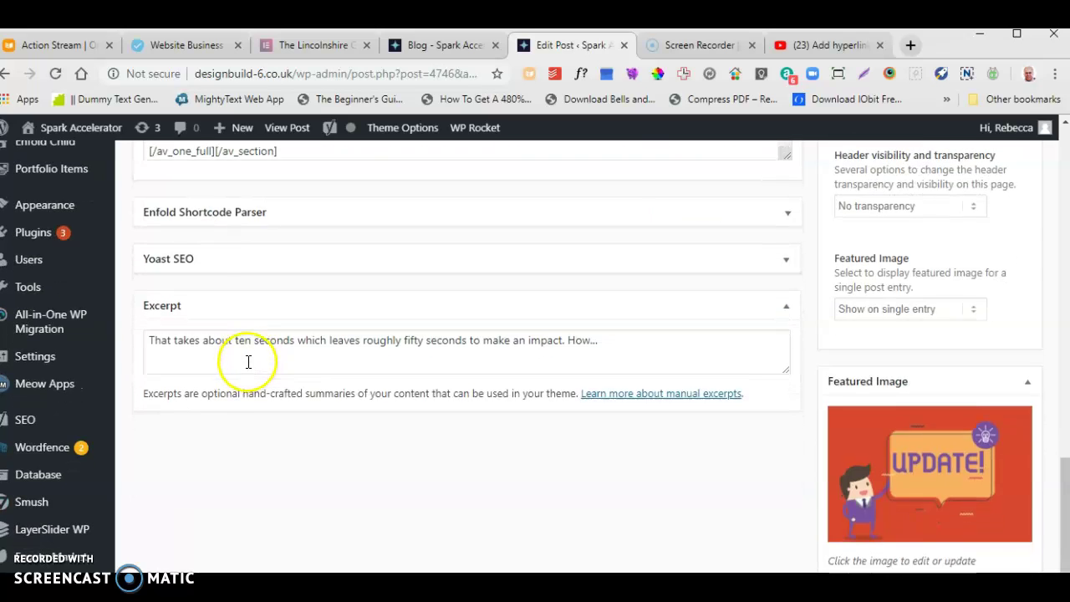